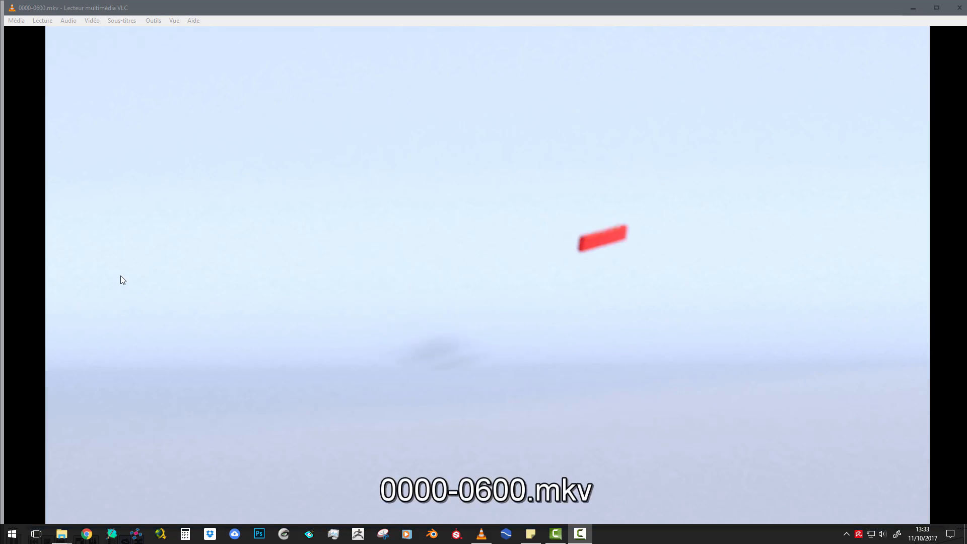
Switch to Blender and add a Vortex force field to the default scene
left_click(436, 535)
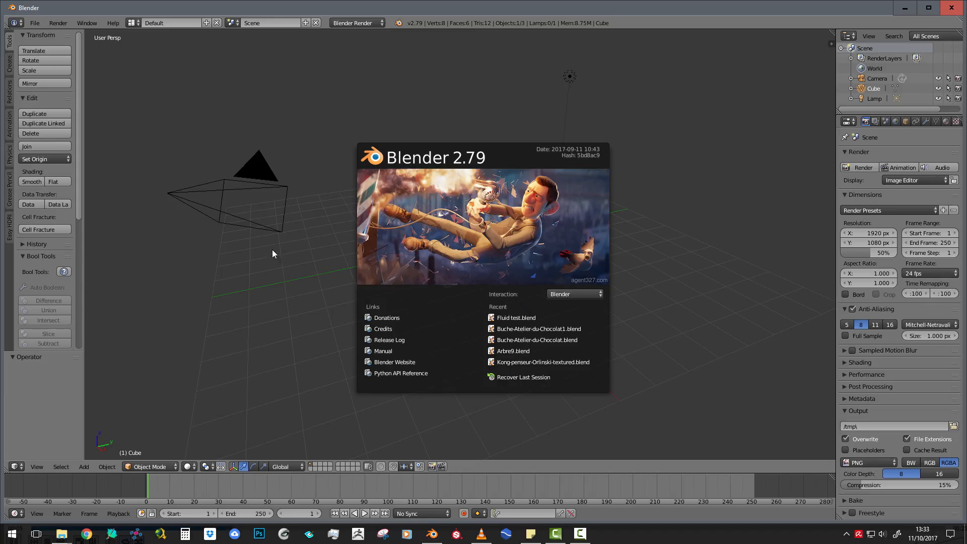
left_click(307, 239)
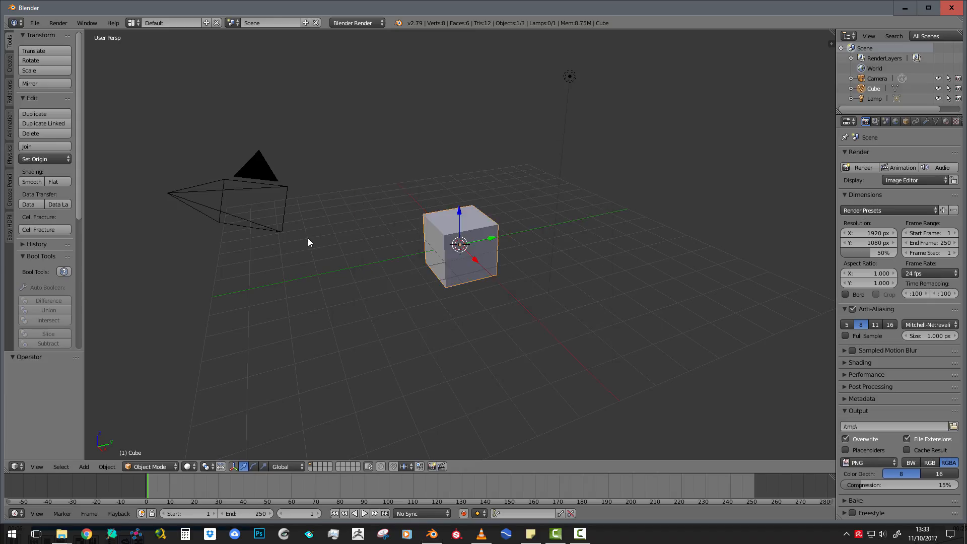
left_click(81, 466)
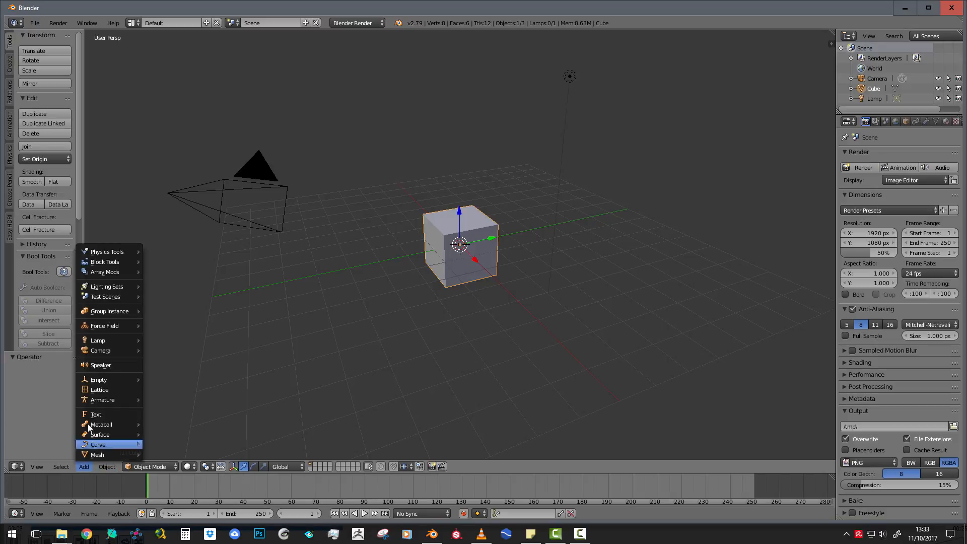
mouse_move(106, 325)
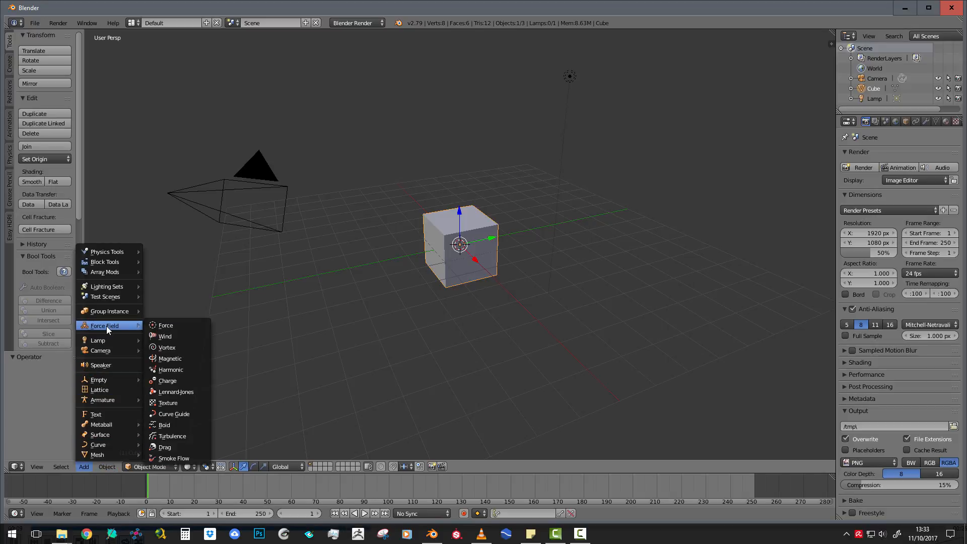
left_click(167, 348)
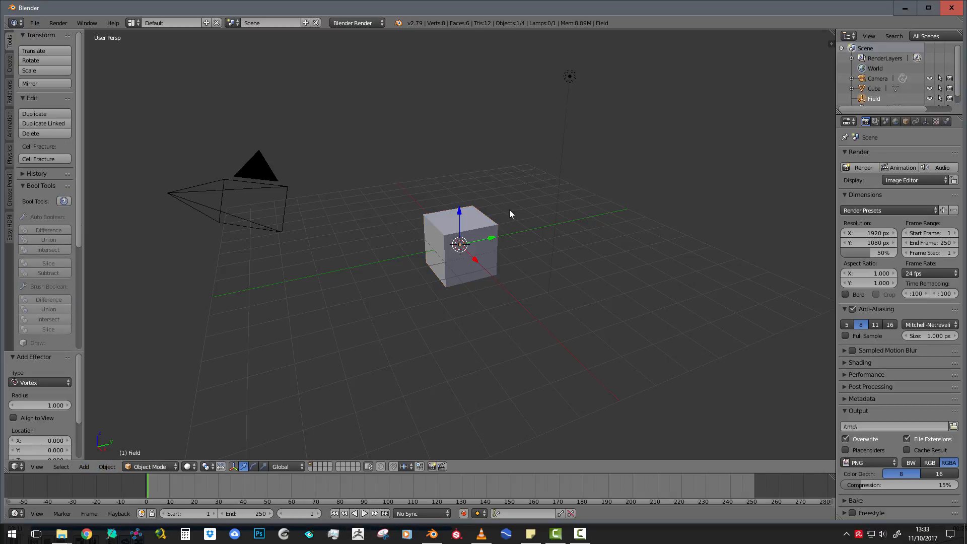
Delete the default cube and add a new cube mesh at the scene origin
key("x")
left_click(466, 223)
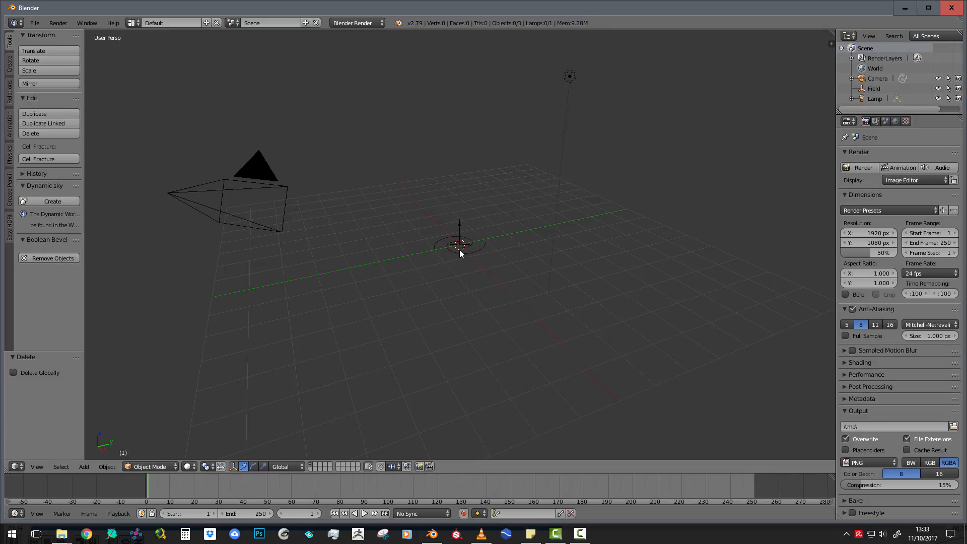
key("shift+a")
mouse_move(460, 251)
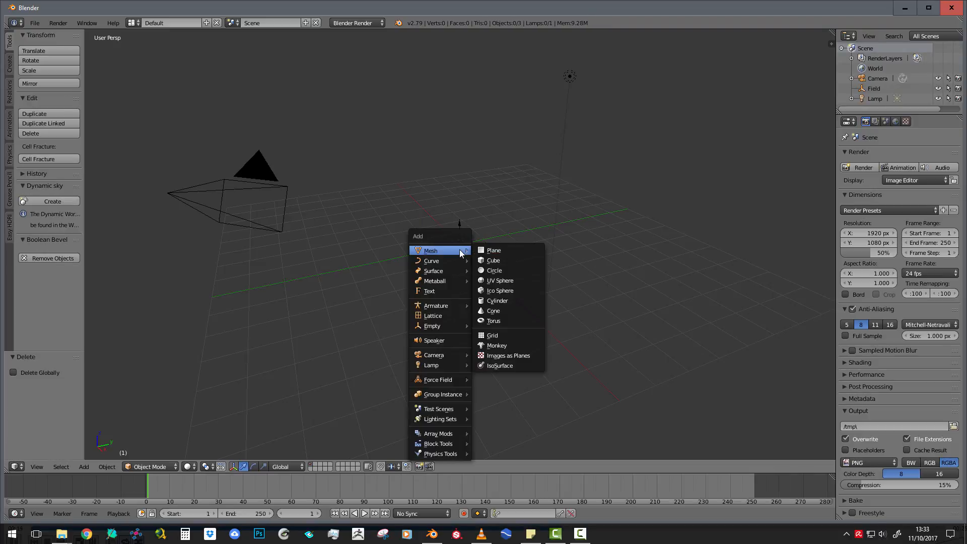
left_click(495, 262)
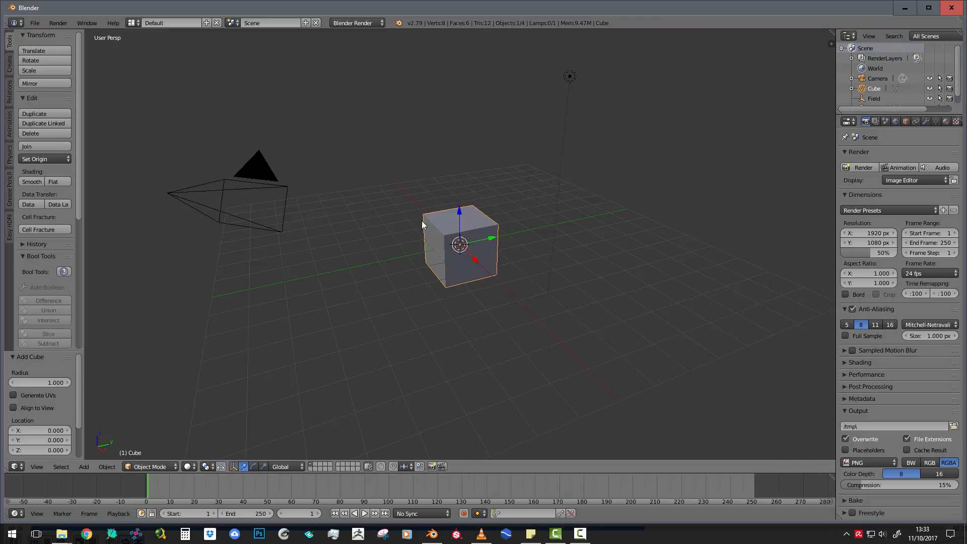
Apply the Quick Fluid effect to the cube and briefly preview the animation
left_click(83, 466)
mouse_move(98, 466)
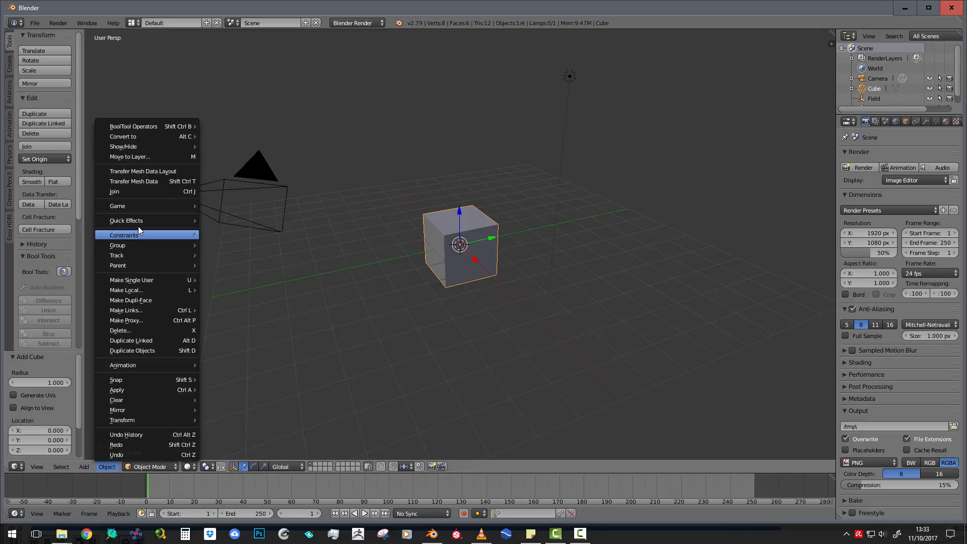
mouse_move(139, 220)
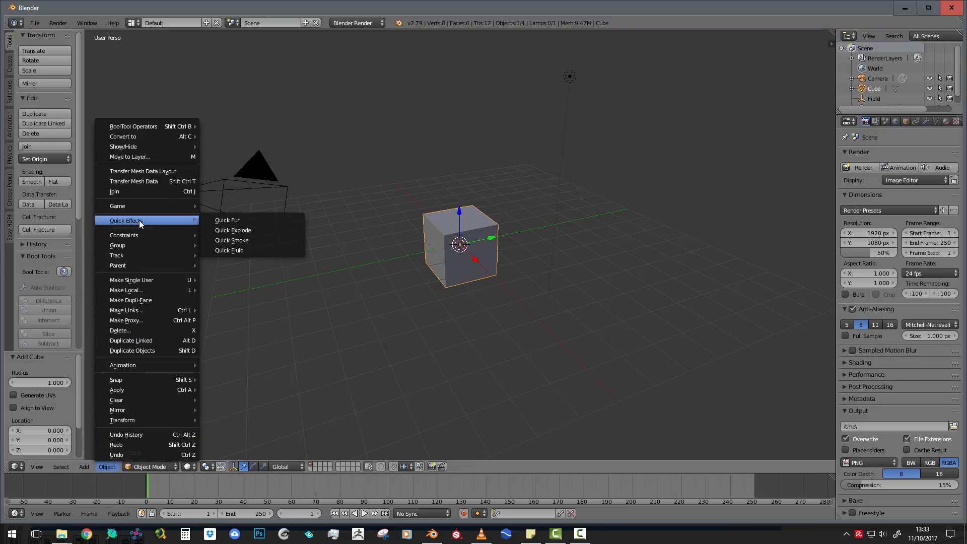
left_click(233, 252)
scroll(456, 274, "up", 2)
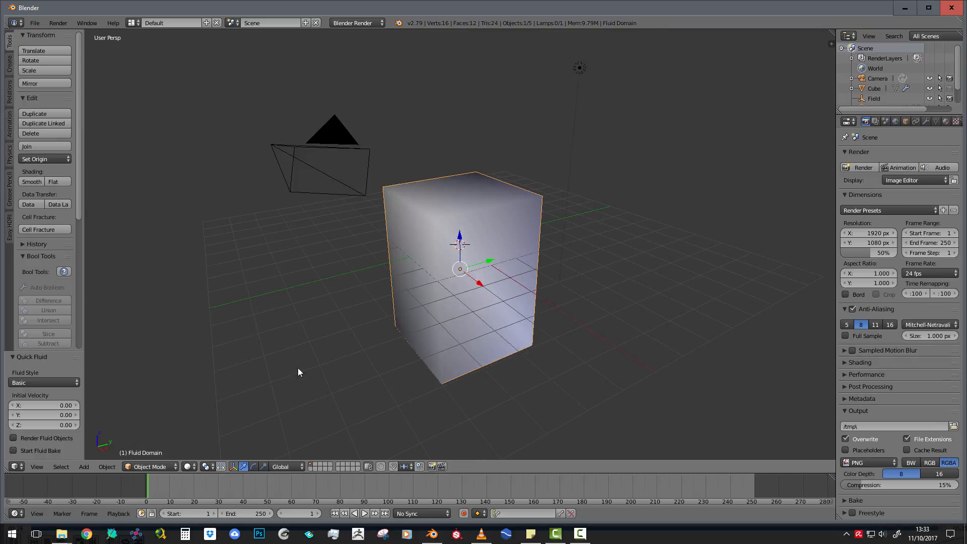
key("alt+a")
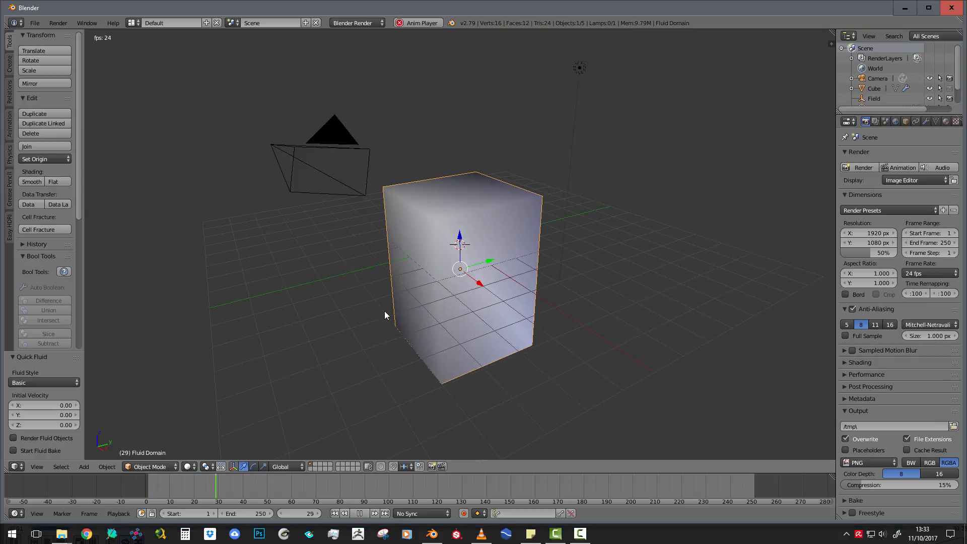
key("Escape")
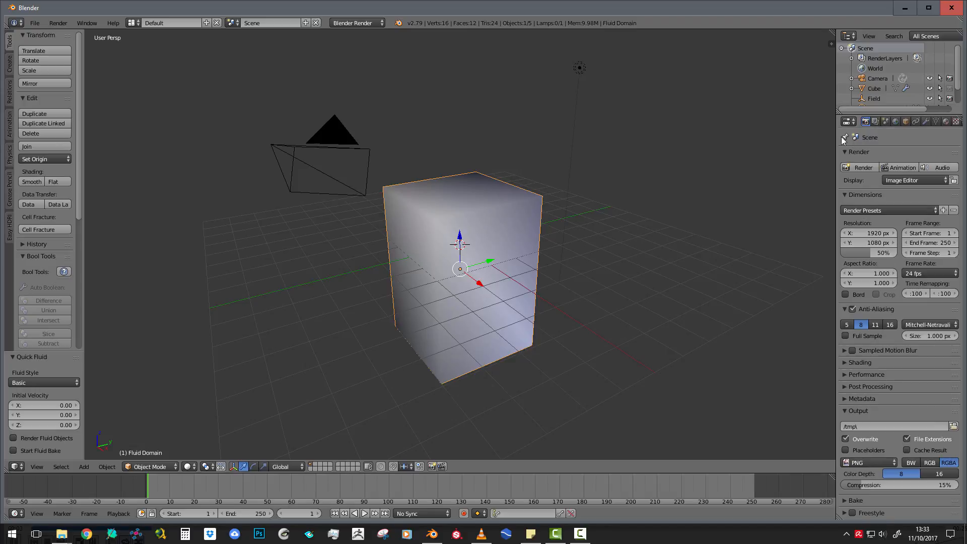
Bake the fluid domain's simulation from its physics settings and scrub the timeline to frame 13
left_click_drag(834, 135, 763, 135)
left_click(894, 121)
left_click(904, 121)
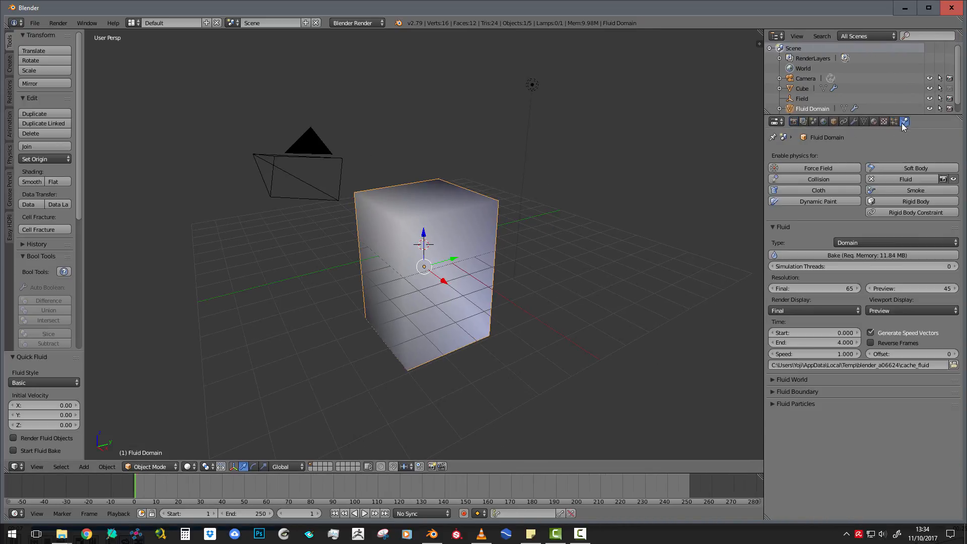
left_click(837, 255)
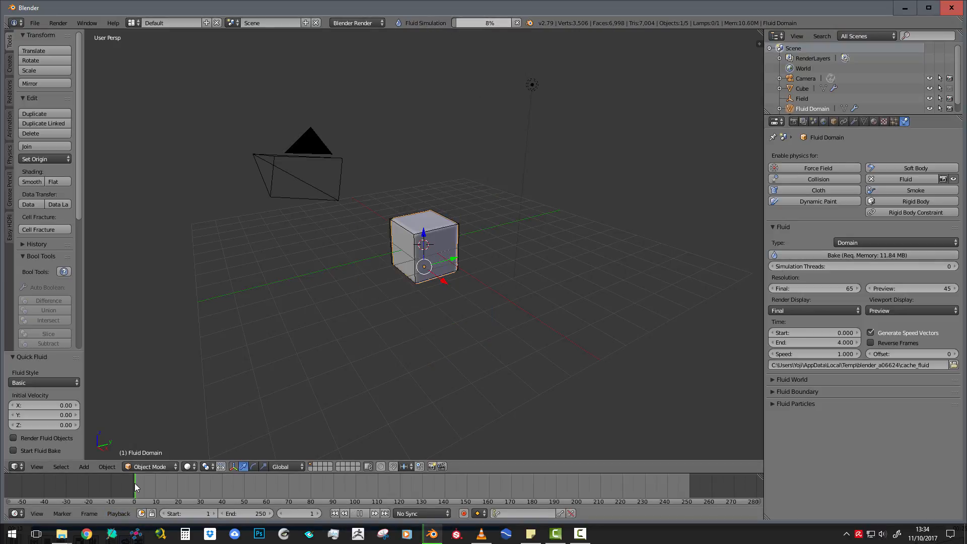
left_click_drag(135, 484, 162, 488)
scroll(428, 270, "up", 3)
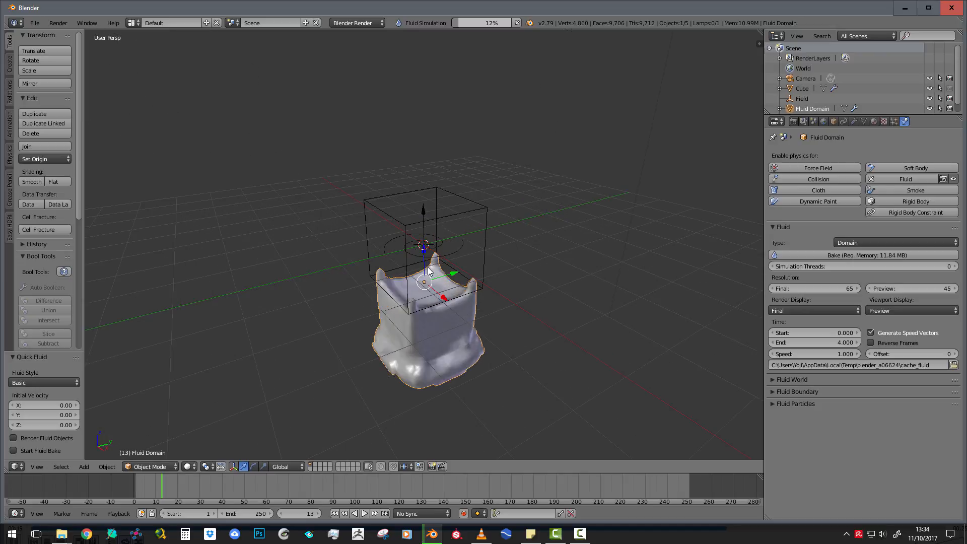
Inspect the vortex field's physics settings and browse to the force fields that can be added
right_click(432, 220)
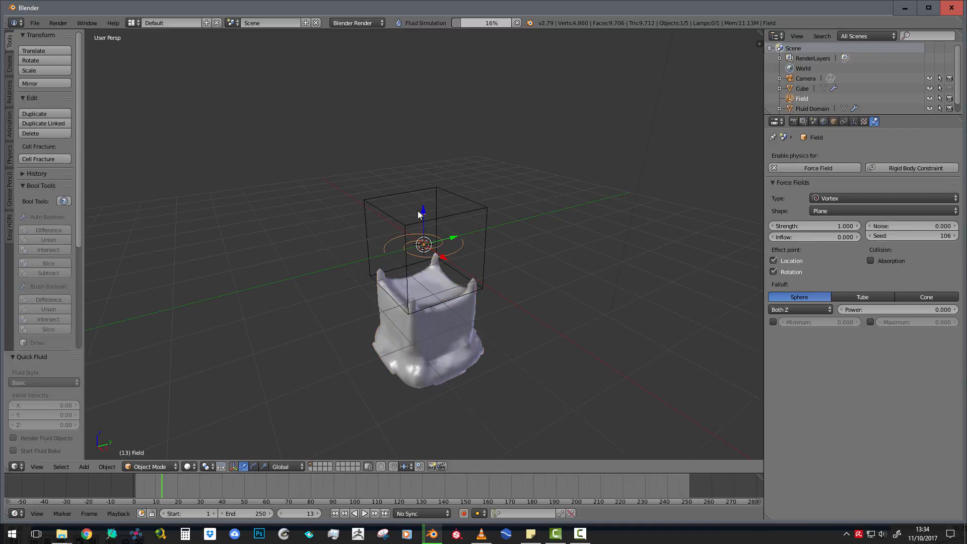
key("shift+a")
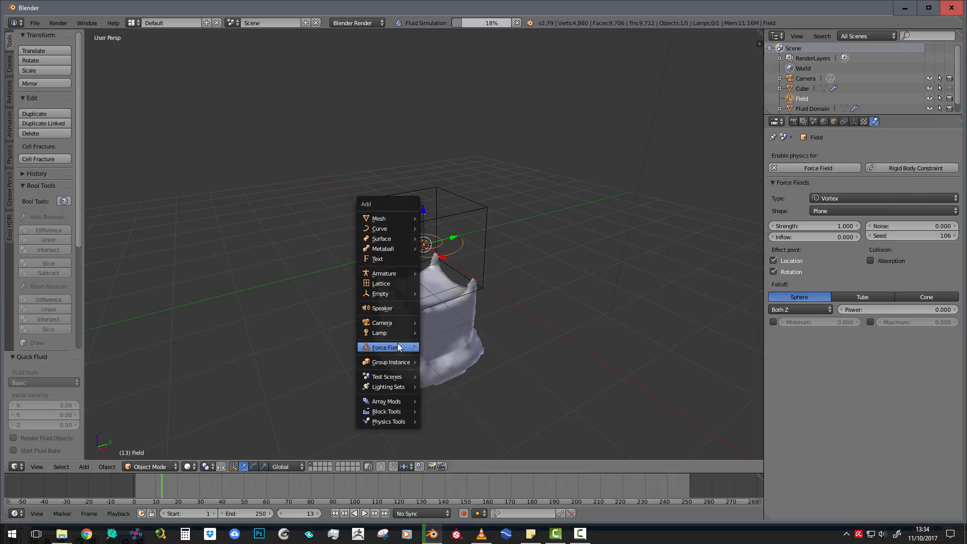
mouse_move(399, 347)
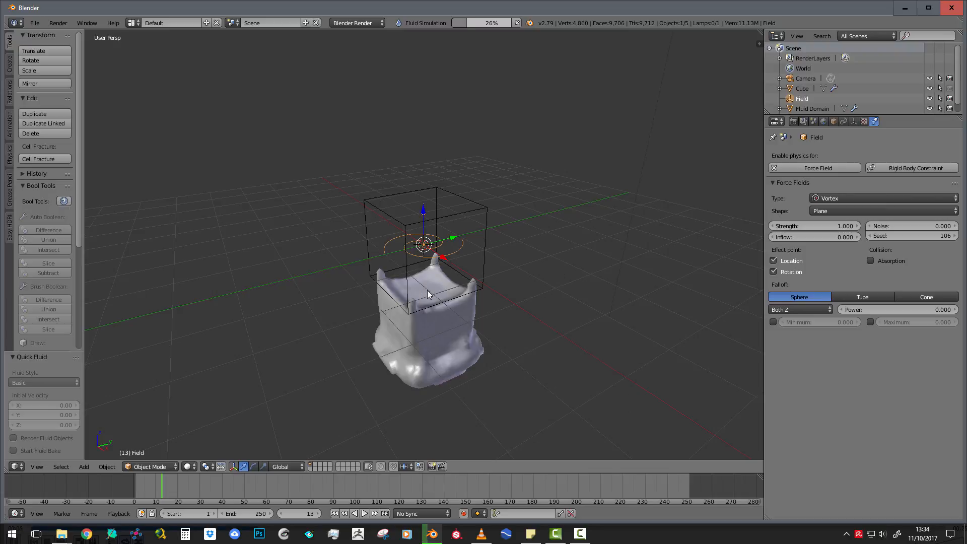
Delete all objects in the scene and close Blender
key("a")
key("x")
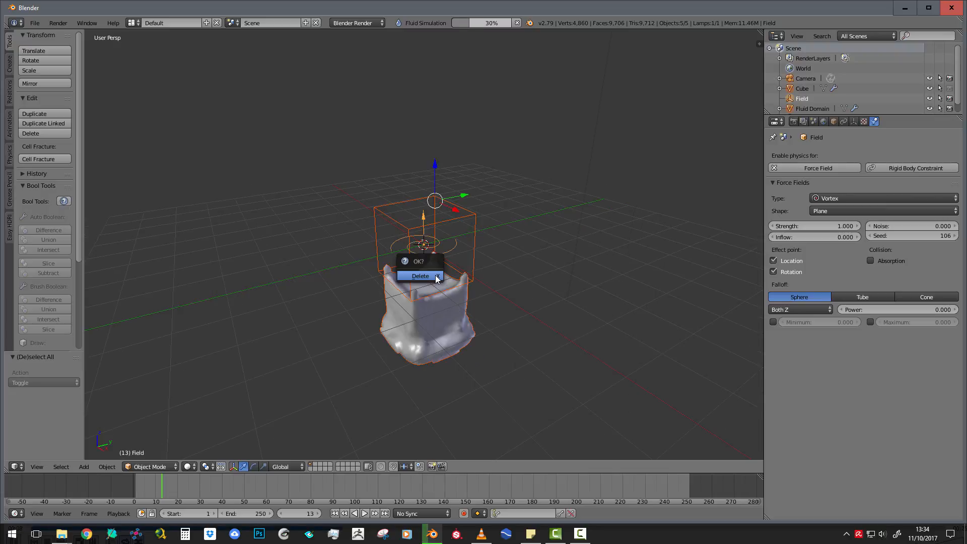
left_click(436, 279)
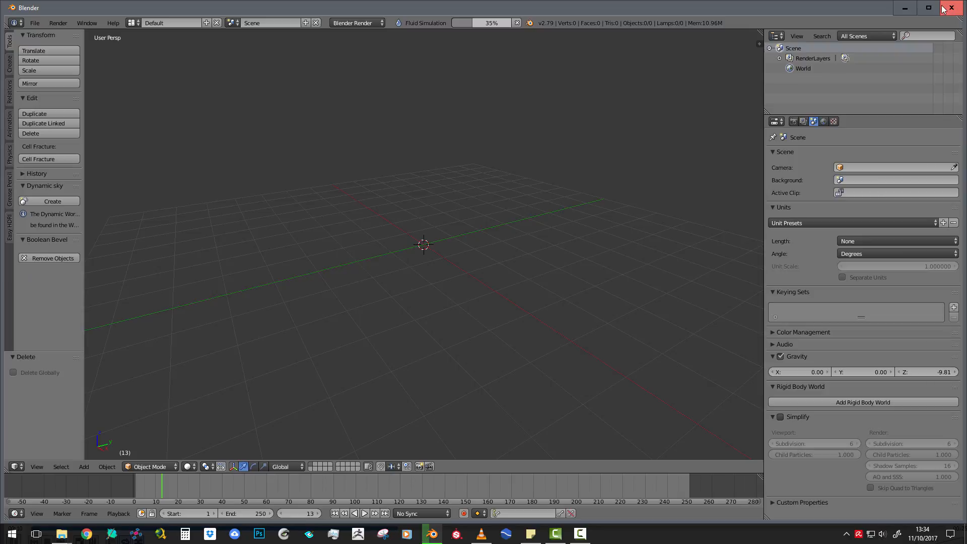
left_click(949, 11)
left_click(481, 305)
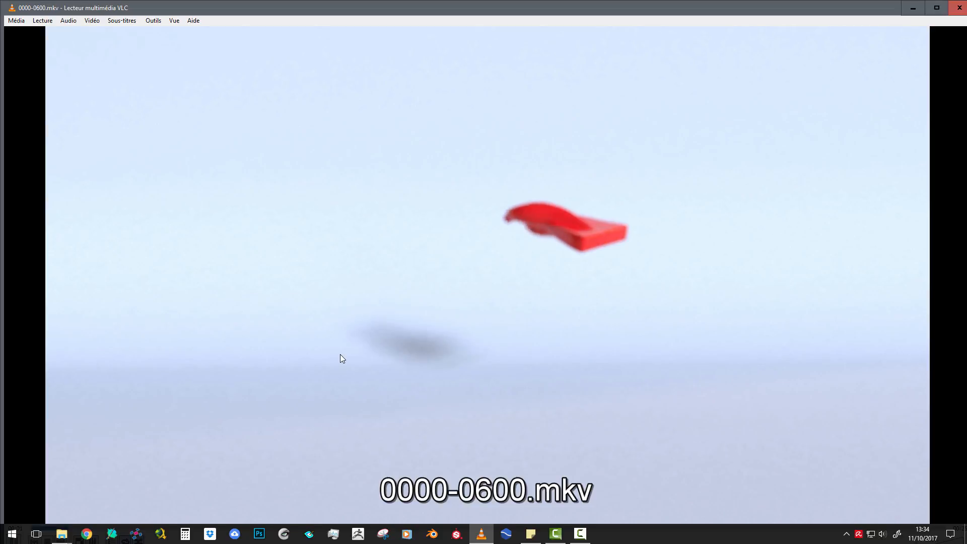
Close the 0000-0600.mkv playback in VLC and minimize the render folder window
double_click(548, 268)
double_click(548, 253)
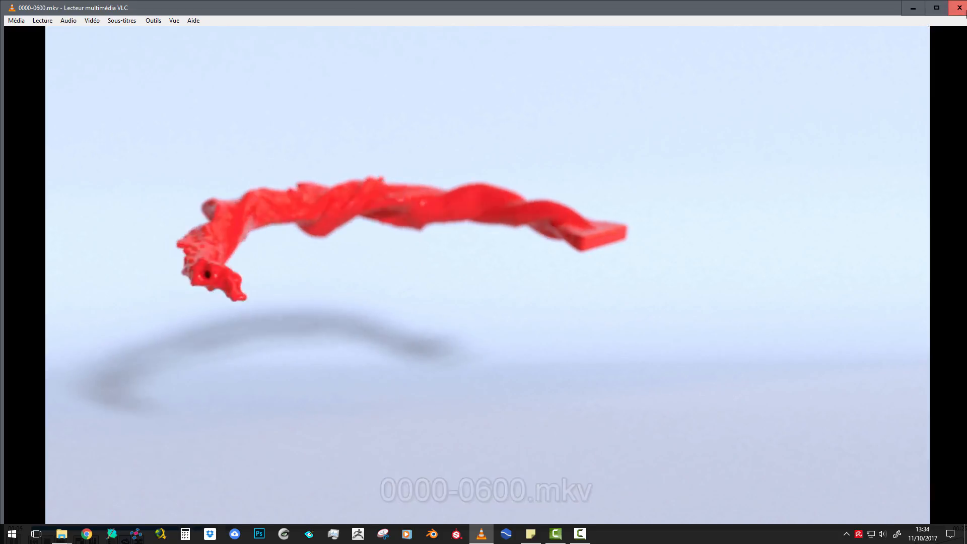
left_click(966, 7)
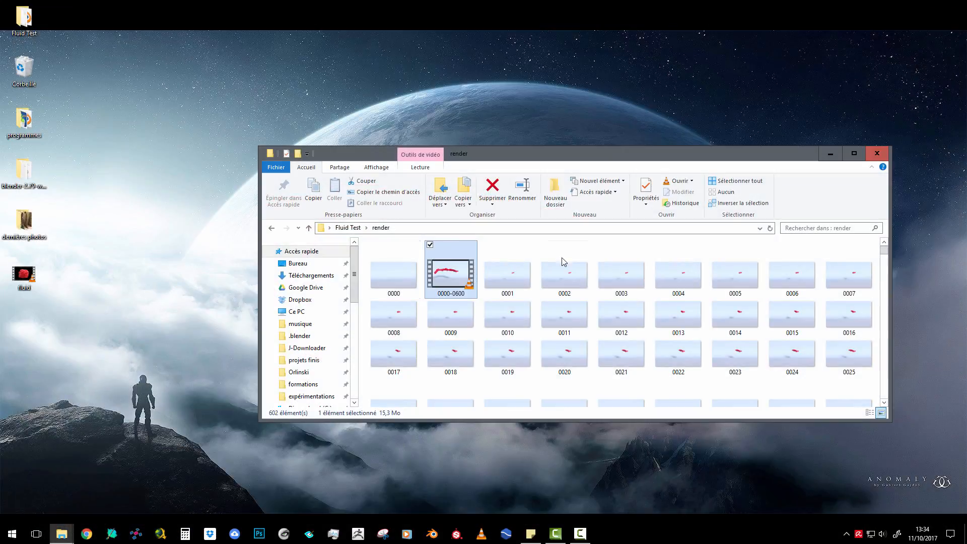
left_click(829, 155)
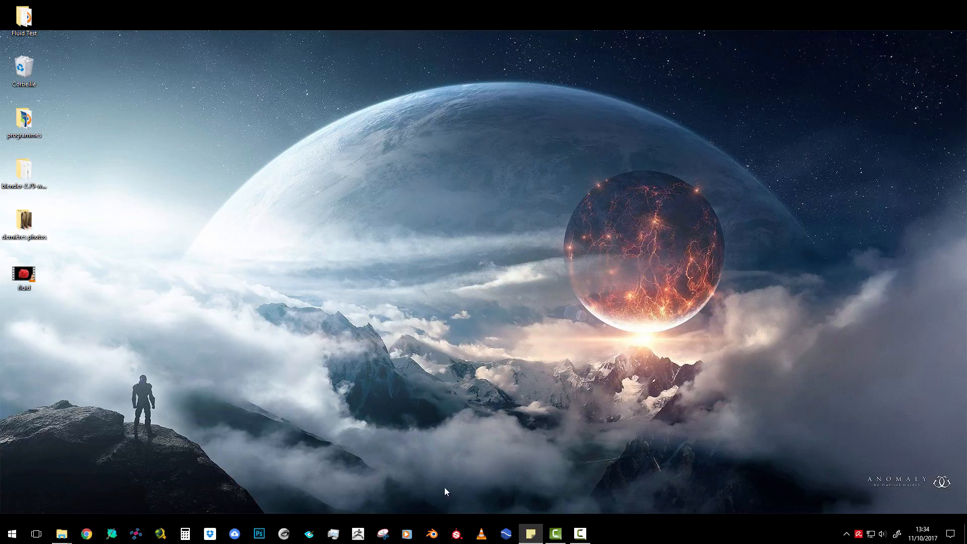
Launch RealFlow, check the projects folder and bring up the settings for a new project
left_click(505, 533)
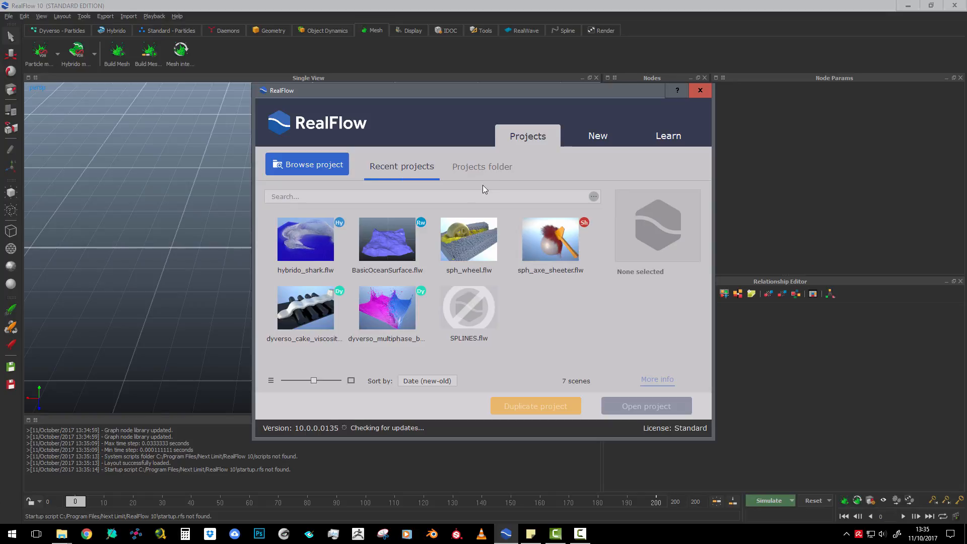
left_click(485, 169)
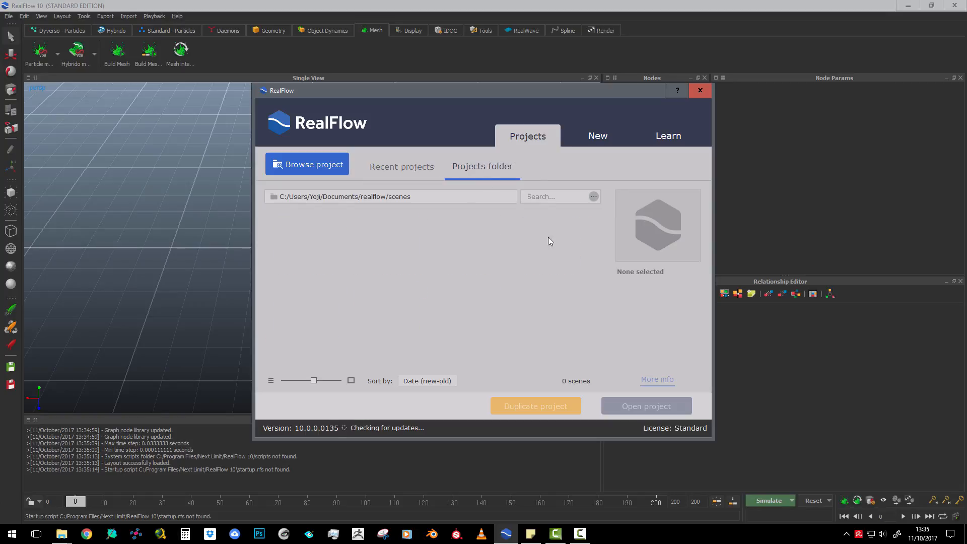
left_click(585, 135)
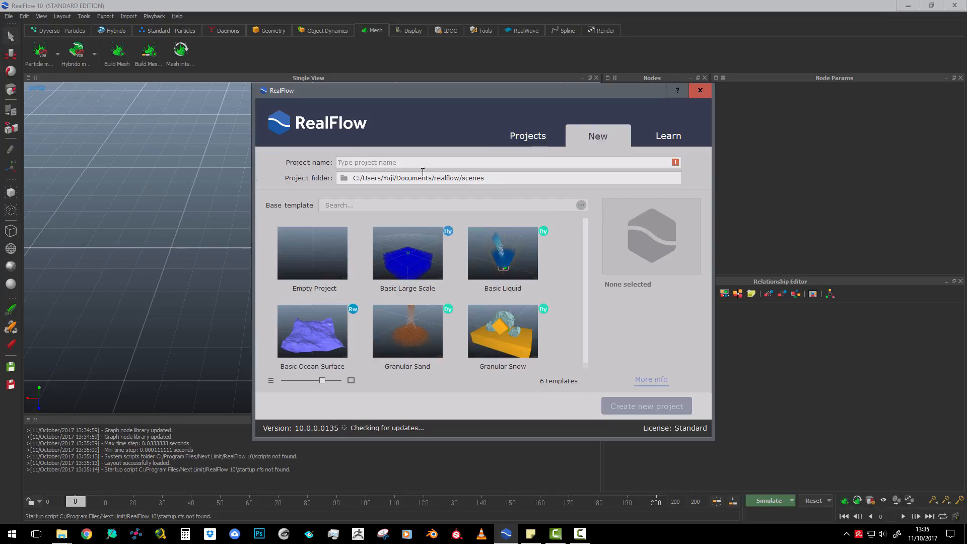
Set a new desktop folder named "Fluid tuto" as the project folder and name the project "Fluid spline"
left_click(343, 178)
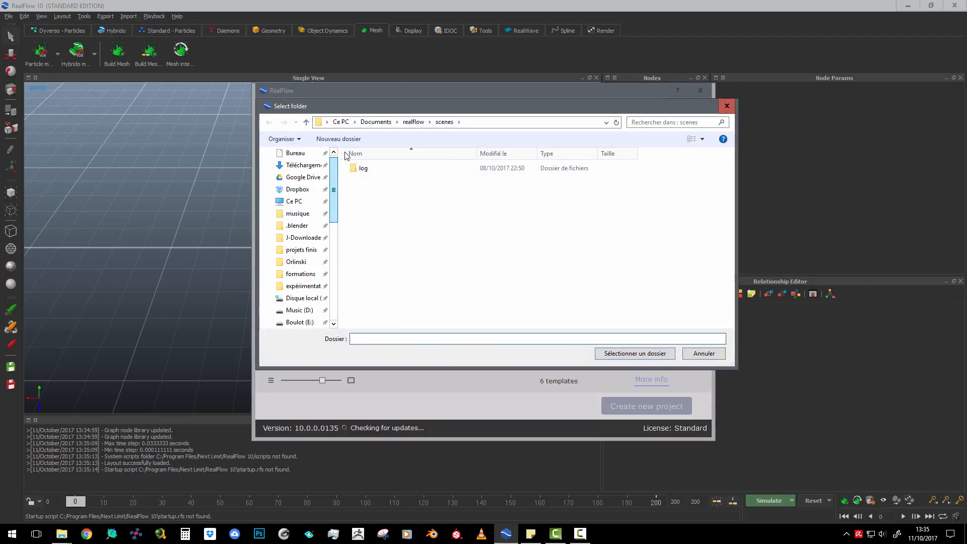
scroll(307, 171, "up", 1)
left_click(295, 173)
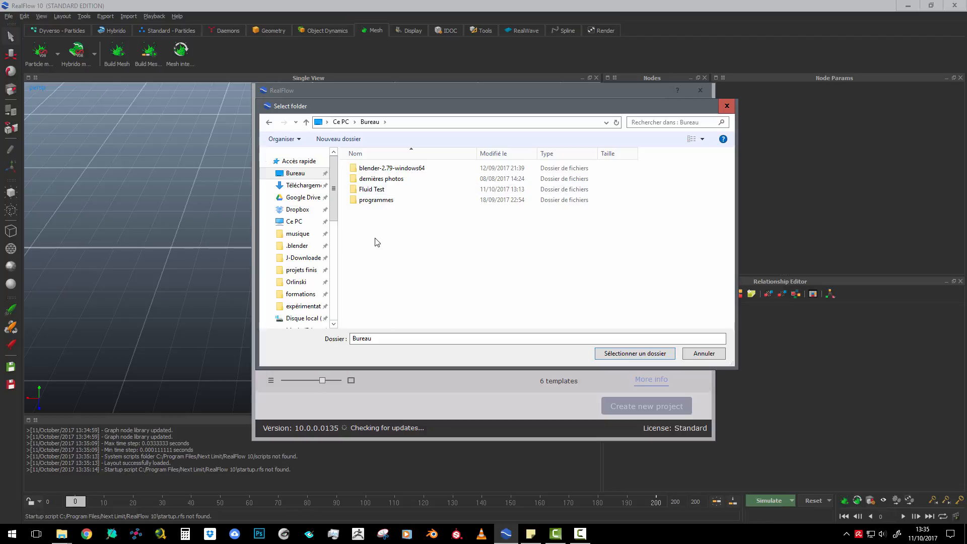
key("ctrl+shift+n")
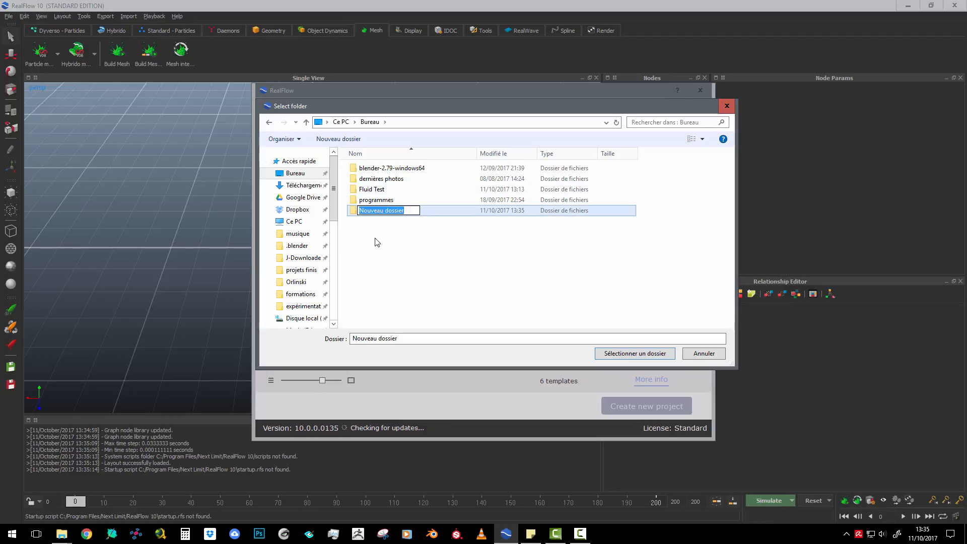
type("Fluid tuto")
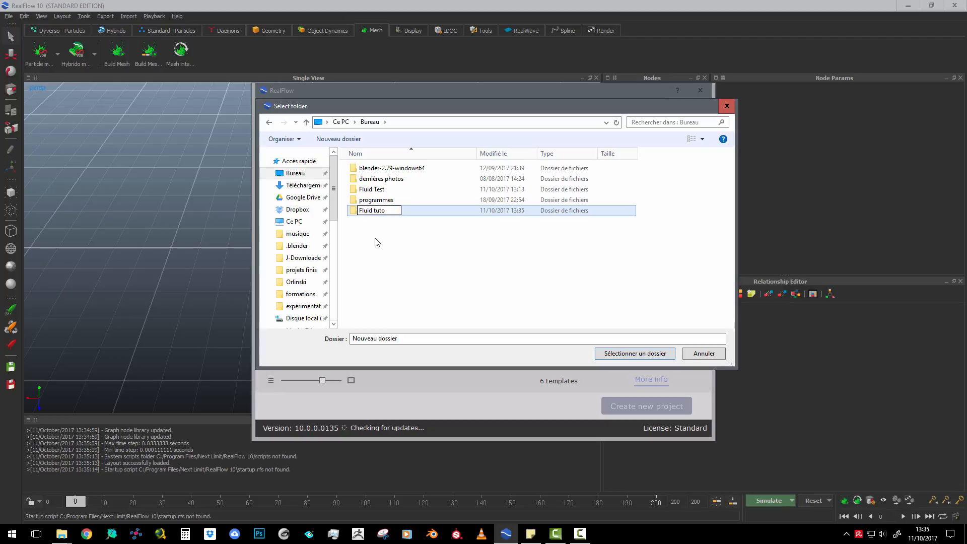
key("Return")
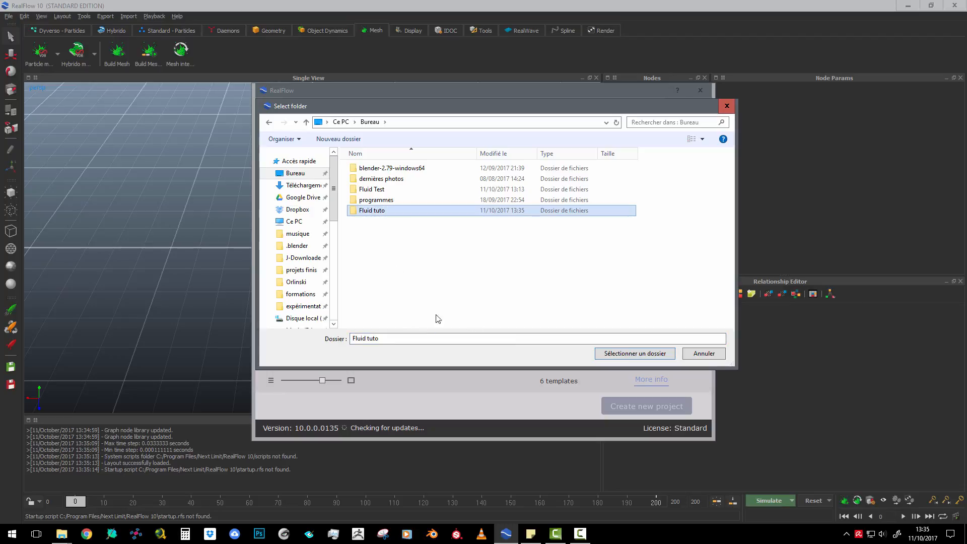
left_click(640, 354)
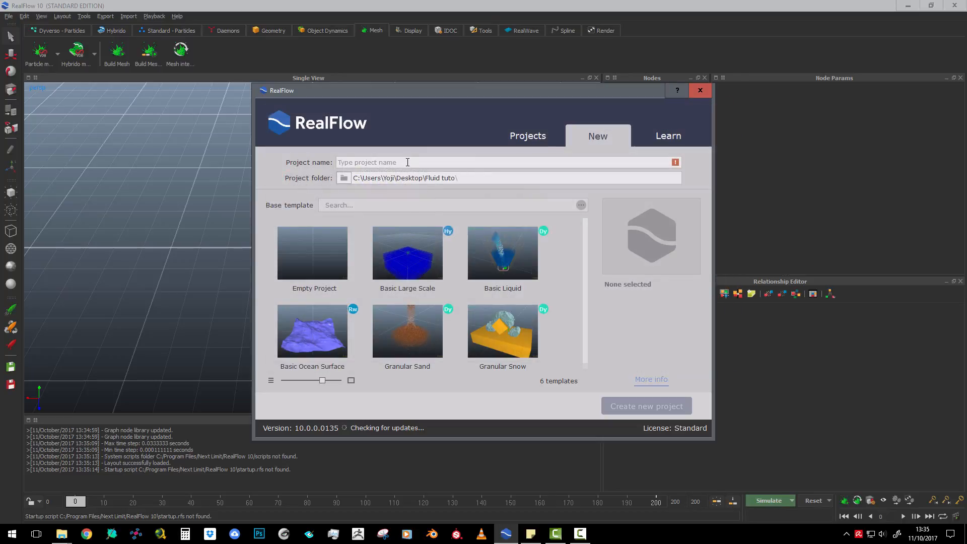
type("Fluid spline")
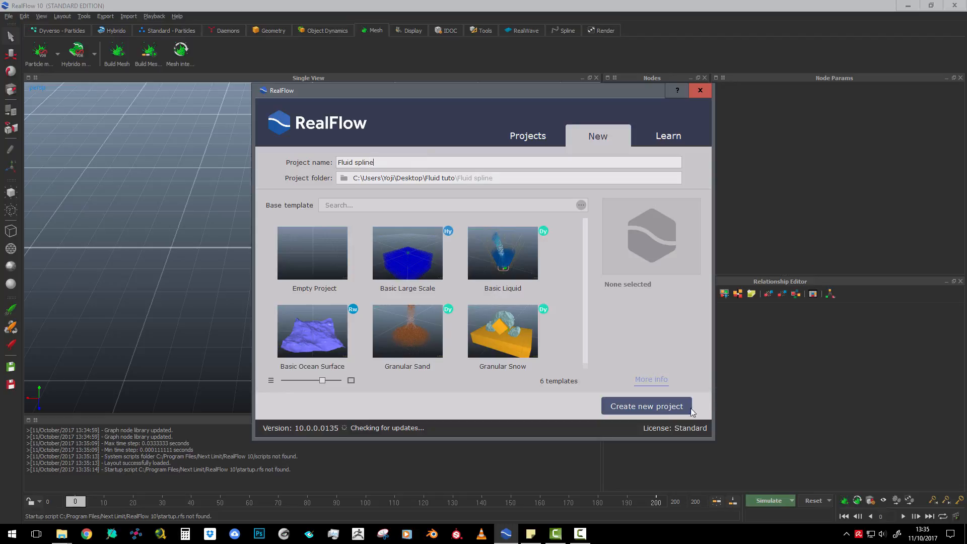
Create the project and add a spline daemon generated from the text "O", centered at the origin on the XY plane
left_click(647, 406)
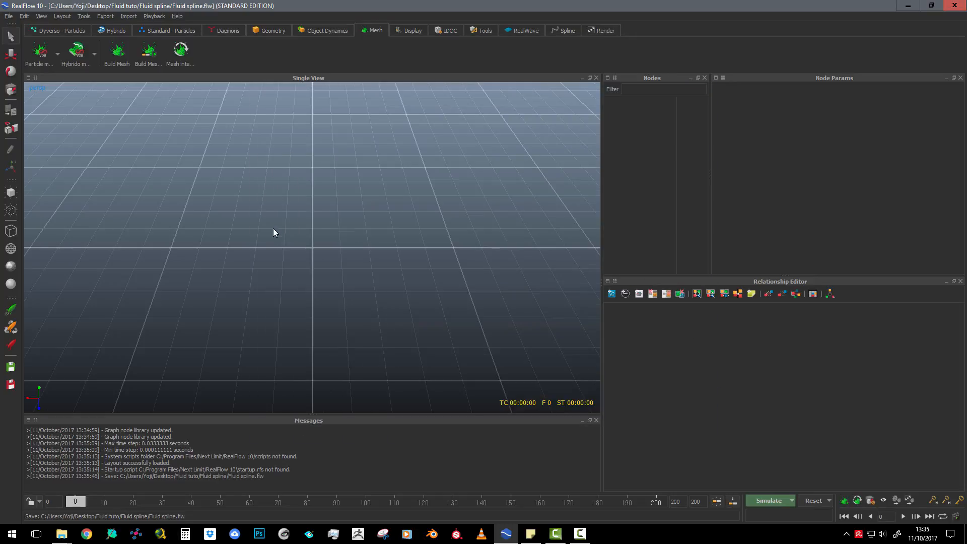
scroll(284, 233, "down", 2)
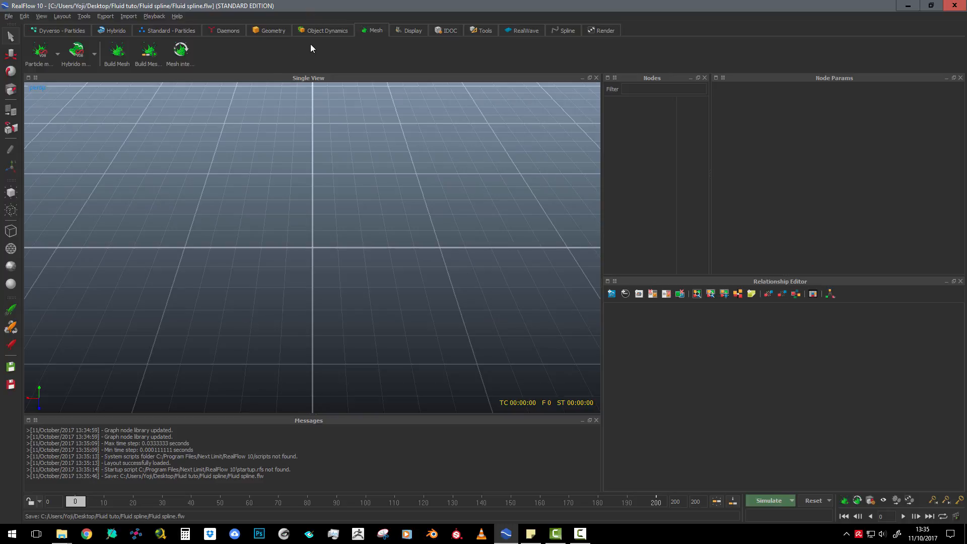
left_click(221, 31)
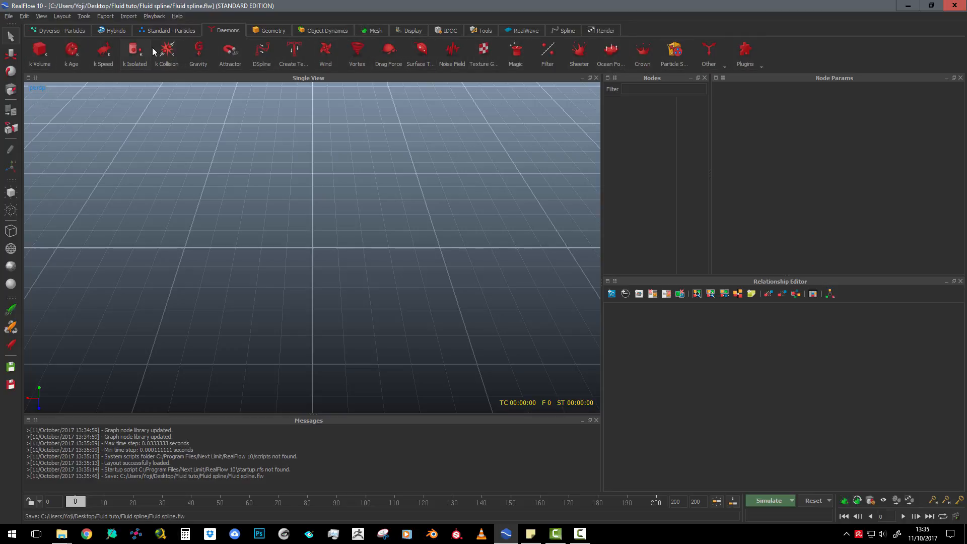
left_click(294, 50)
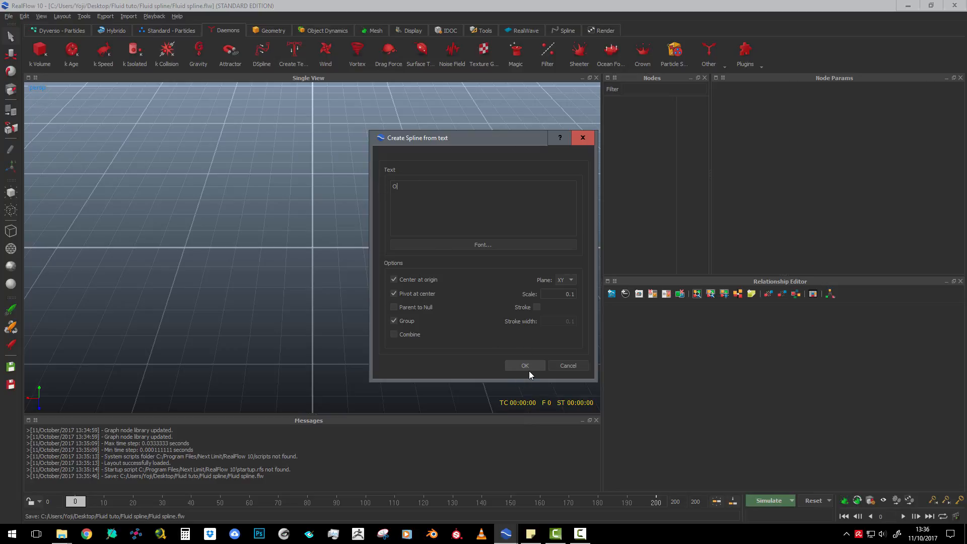
double_click(565, 294)
left_click(528, 365)
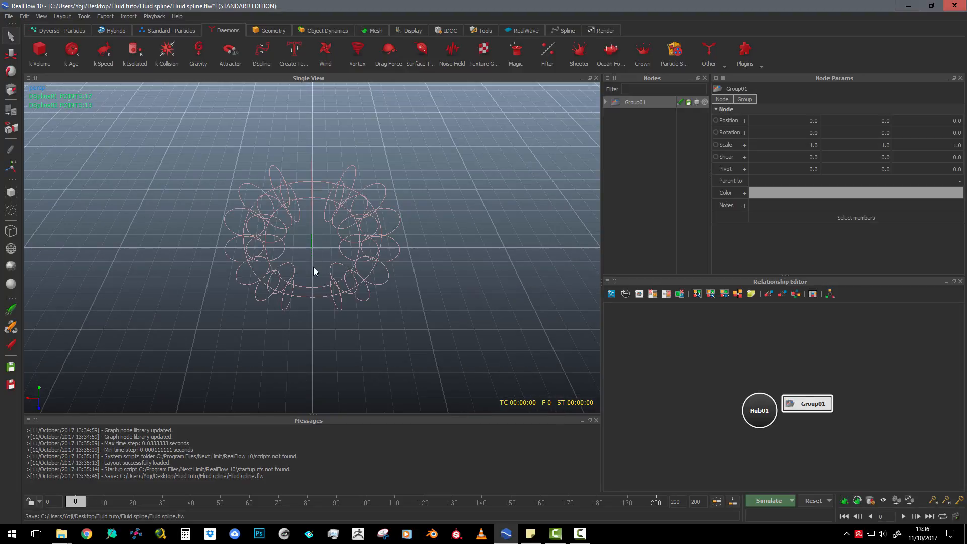
Delete the inner spline of the letter O and select the remaining outer spline
left_click_drag(317, 282, 351, 199, "alt")
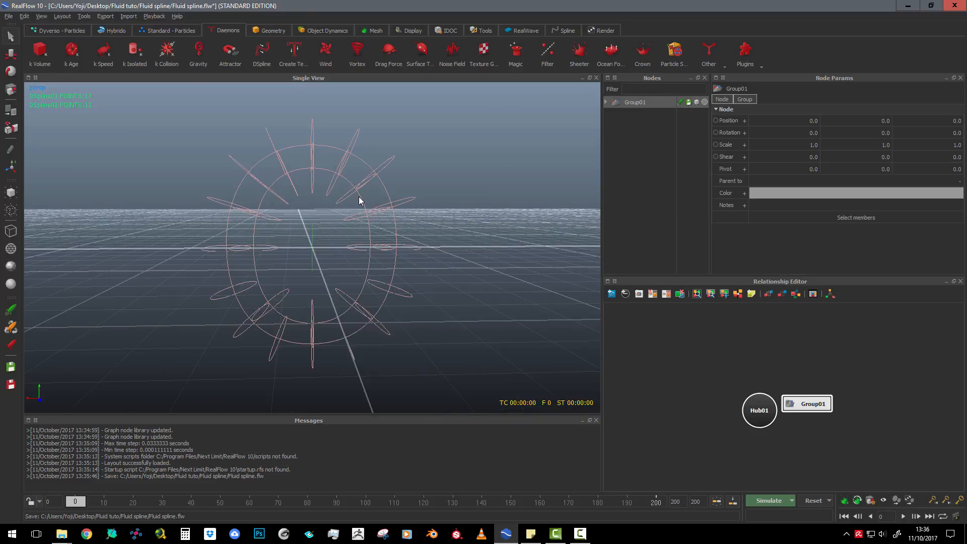
right_click(357, 196)
left_click(352, 184)
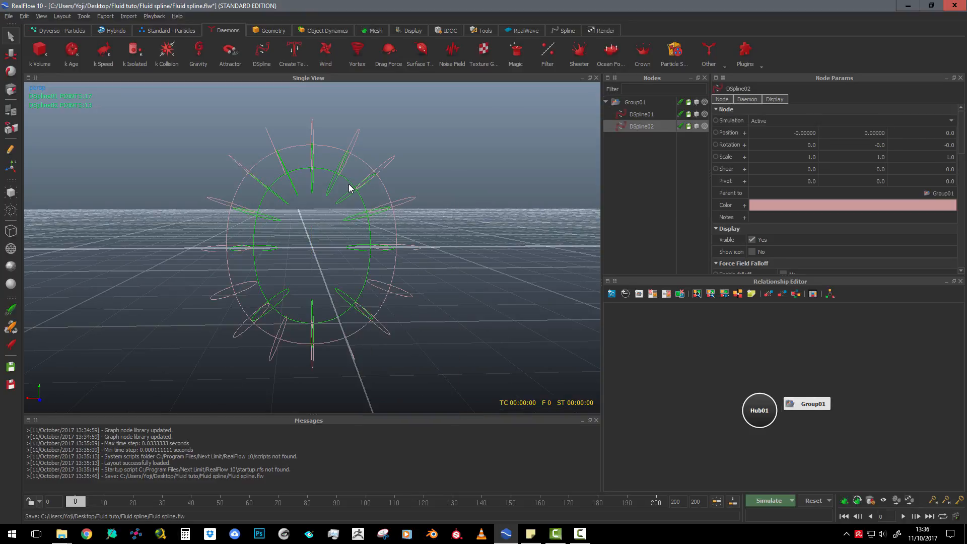
key("Delete")
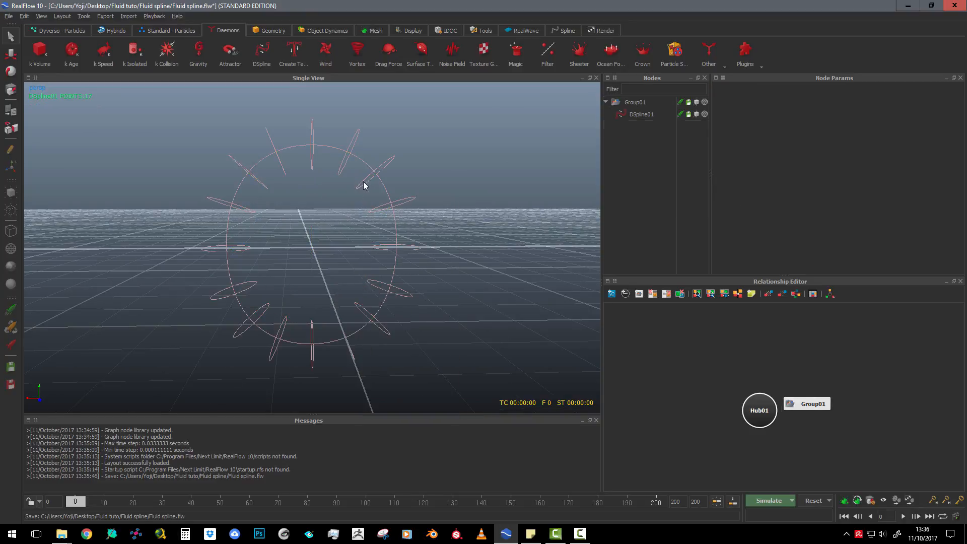
left_click(381, 188)
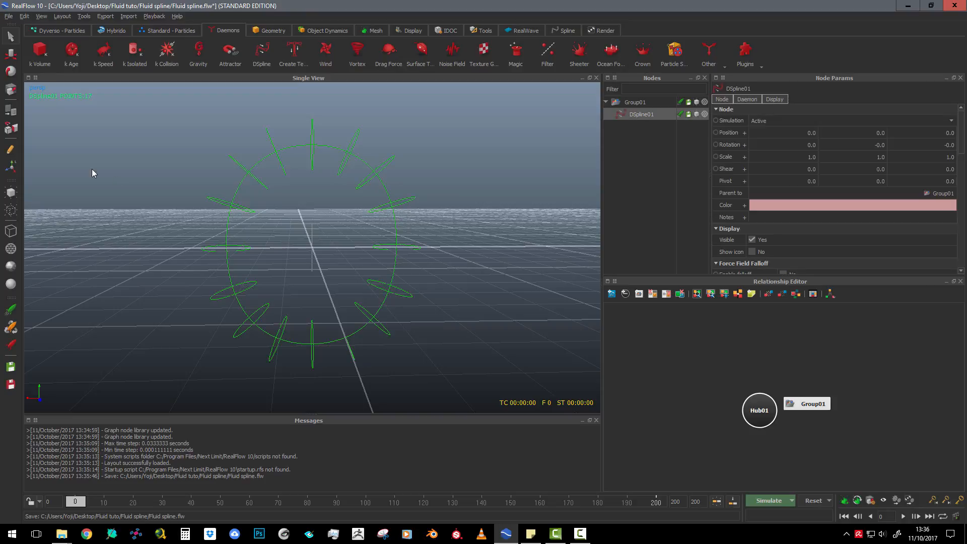
key("w")
left_click_drag(307, 239, 357, 237)
right_click(358, 237)
left_click(466, 204)
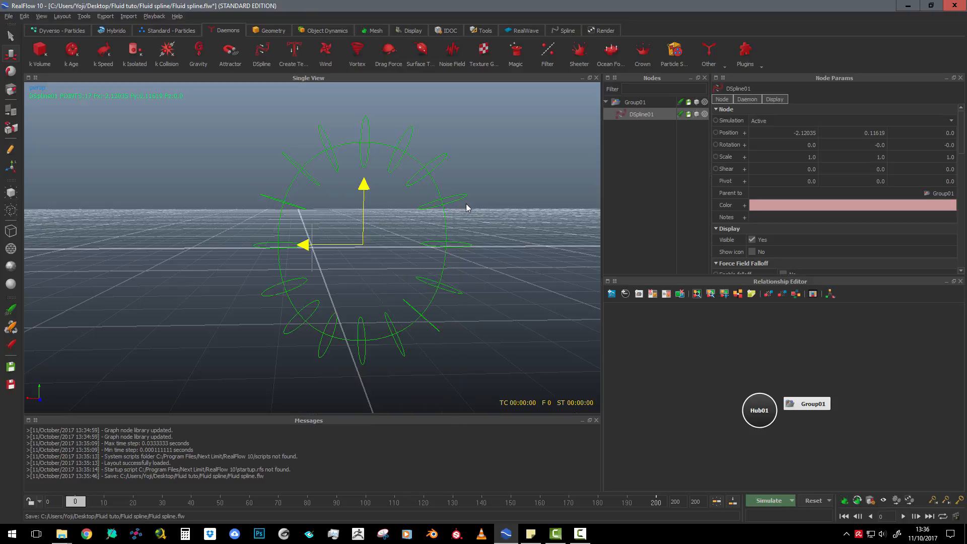
key("ctrl+z")
key("ctrl+z")
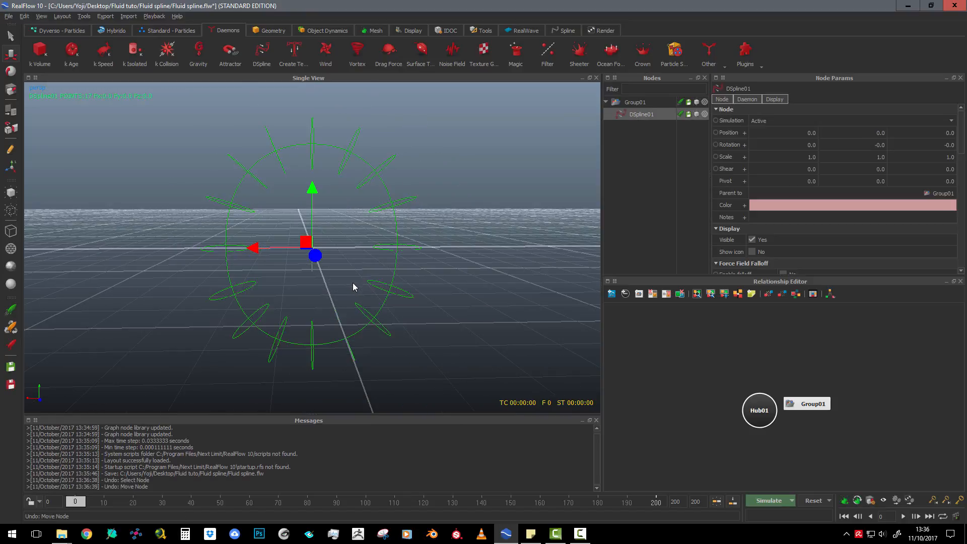
Rotate the outer spline about 90 degrees around the X axis in the side view so the ring lies flat
scroll(330, 266, "down", 2)
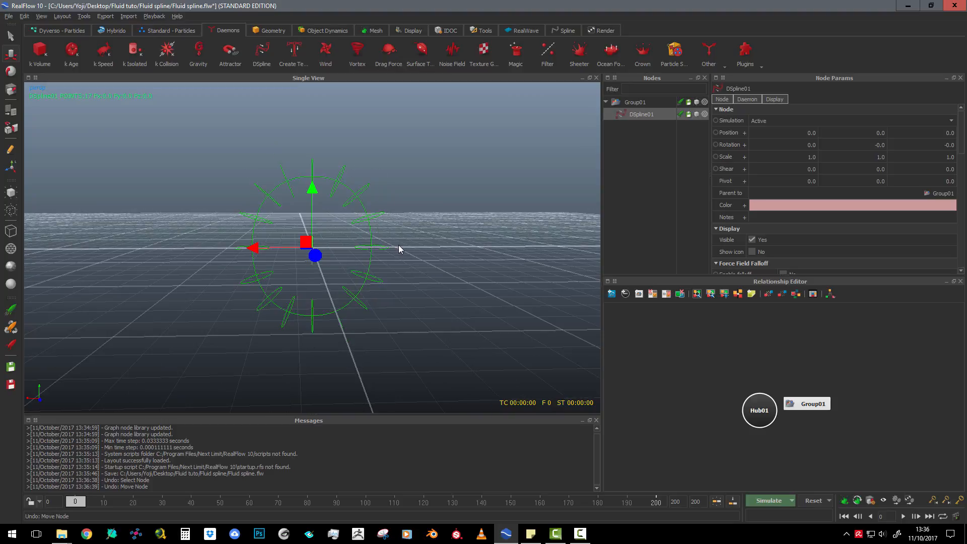
key("1")
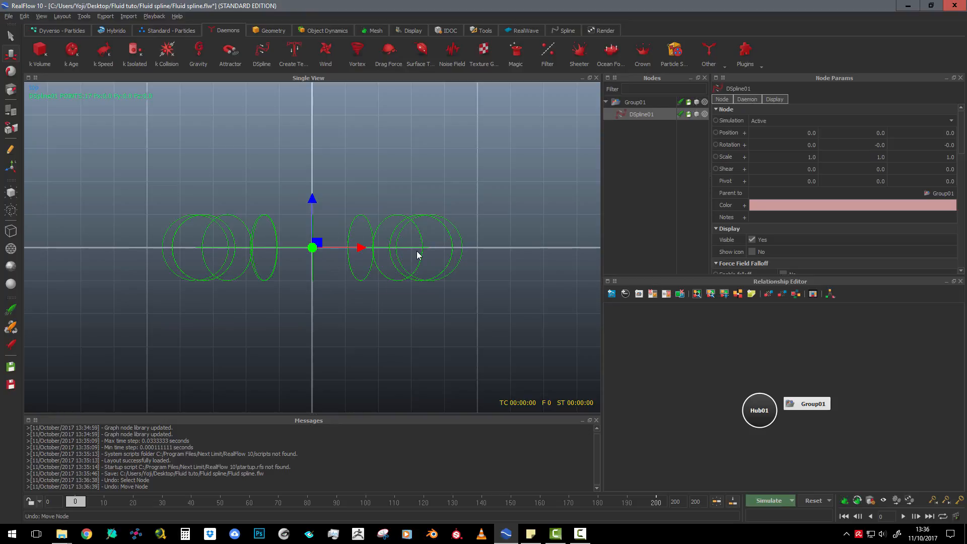
key("3")
scroll(319, 251, "down", 2)
scroll(319, 249, "up", 3)
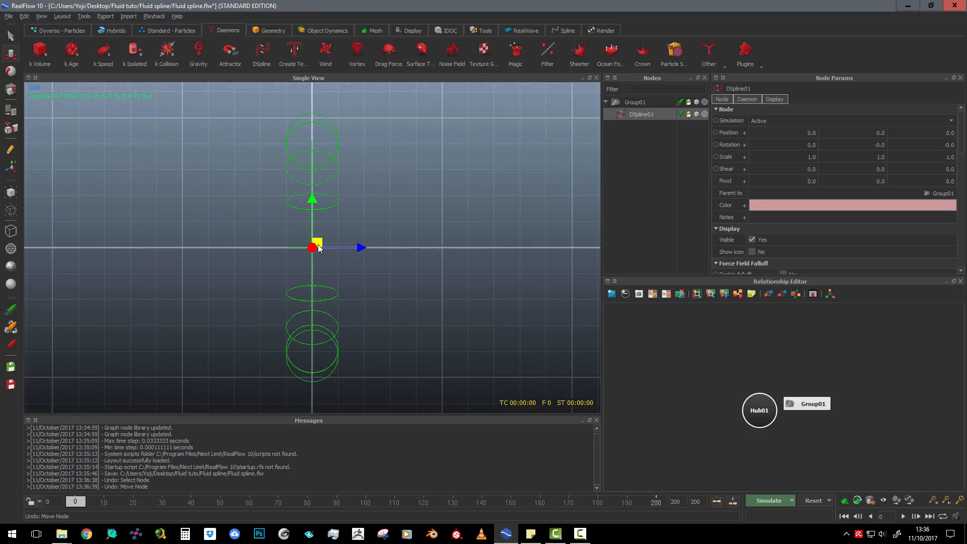
scroll(324, 184, "down", 1)
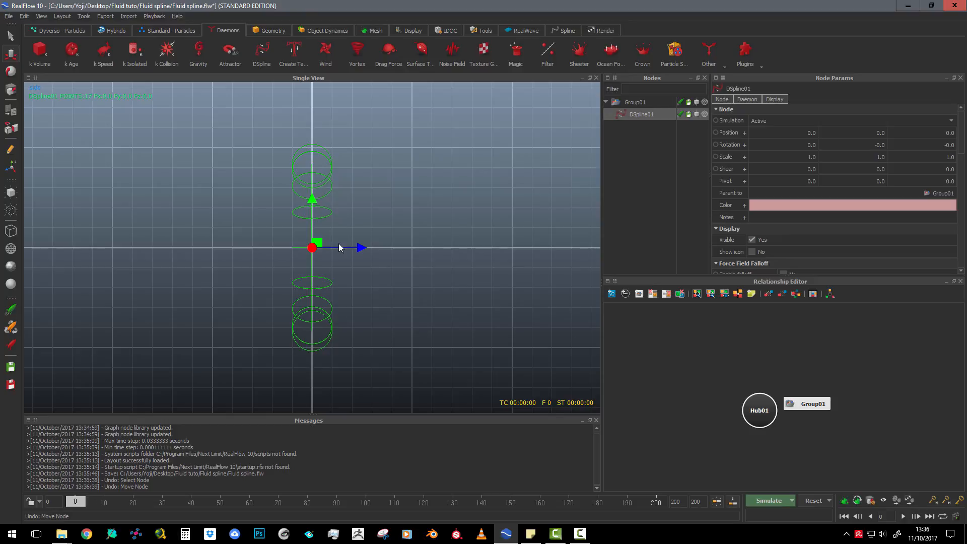
left_click(11, 70)
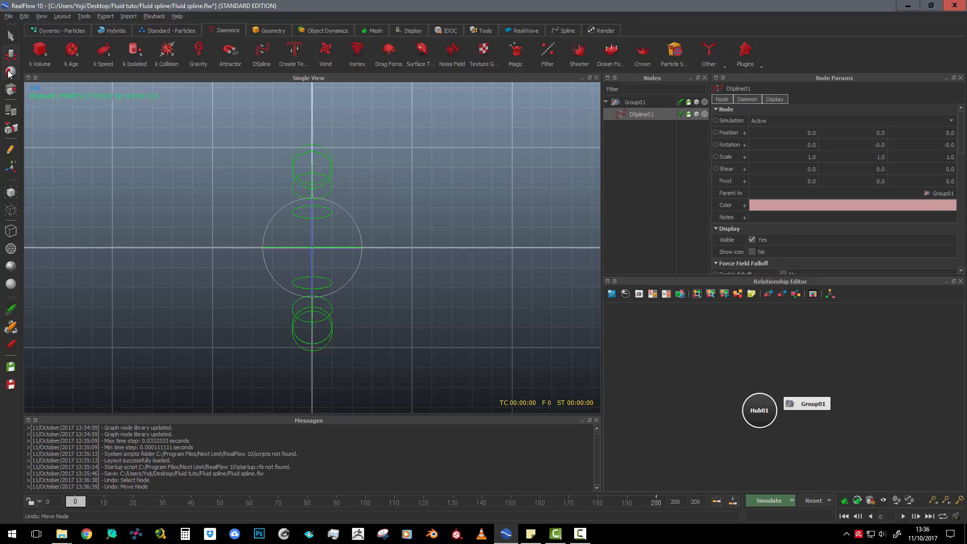
left_click_drag(350, 217, 348, 288)
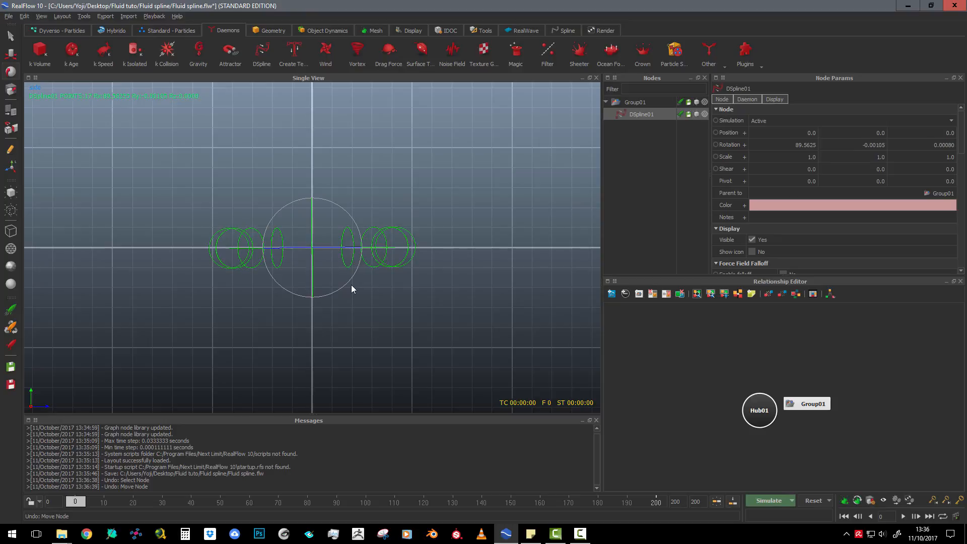
scroll(216, 185, "down", 2)
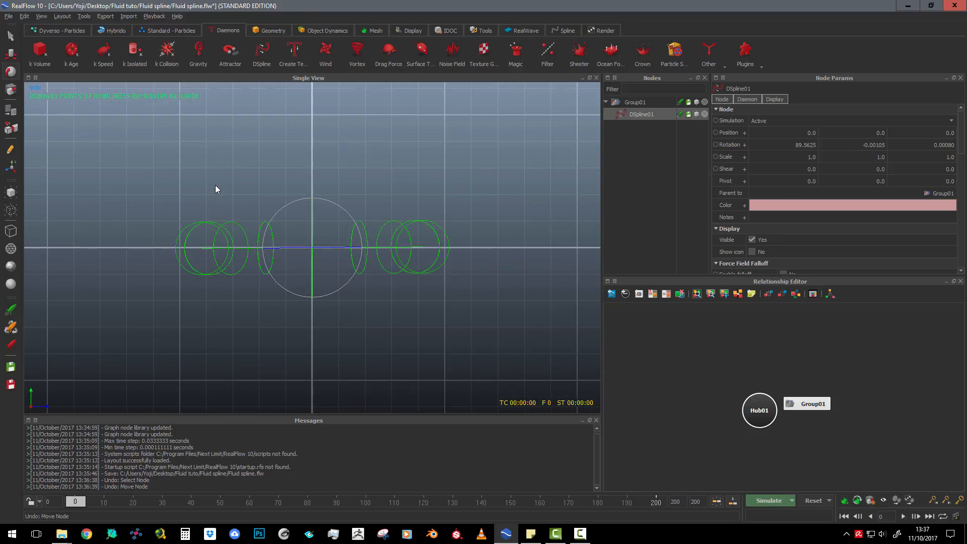
key("4")
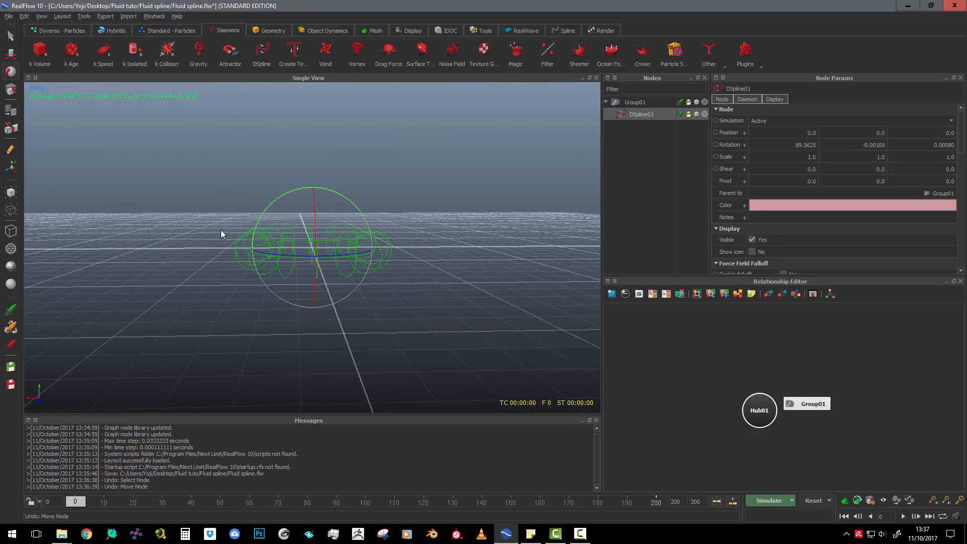
left_click_drag(234, 259, 289, 327, "alt")
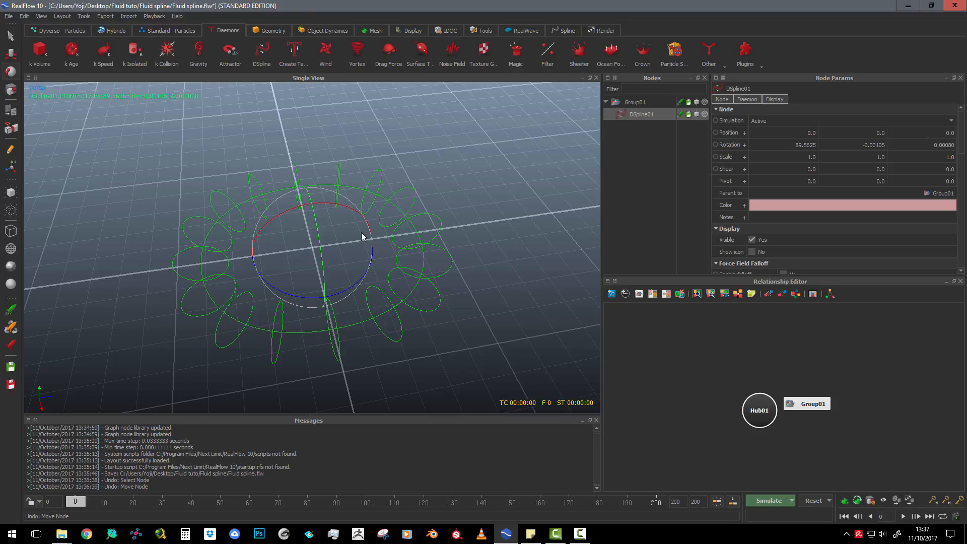
left_click(10, 149)
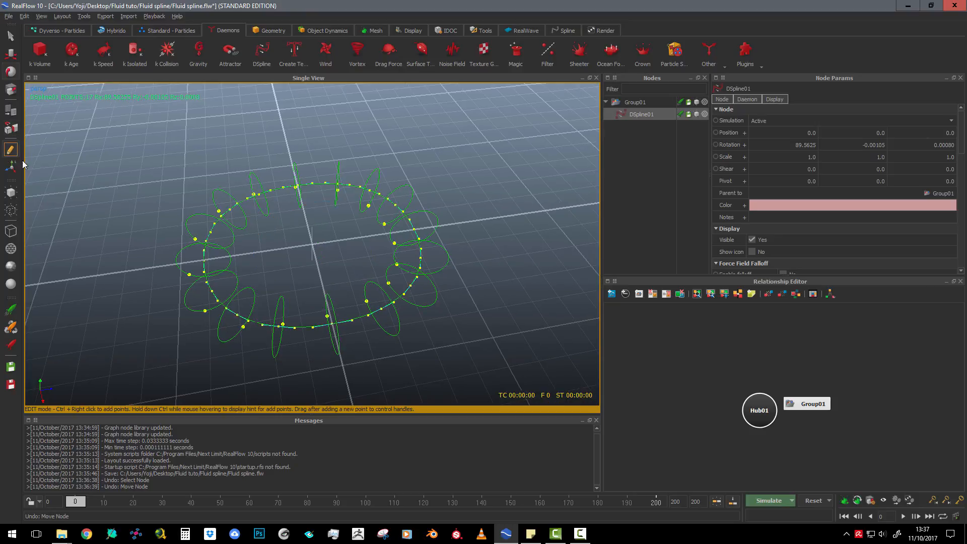
left_click(382, 312)
left_click(11, 56)
left_click_drag(380, 311, 399, 342)
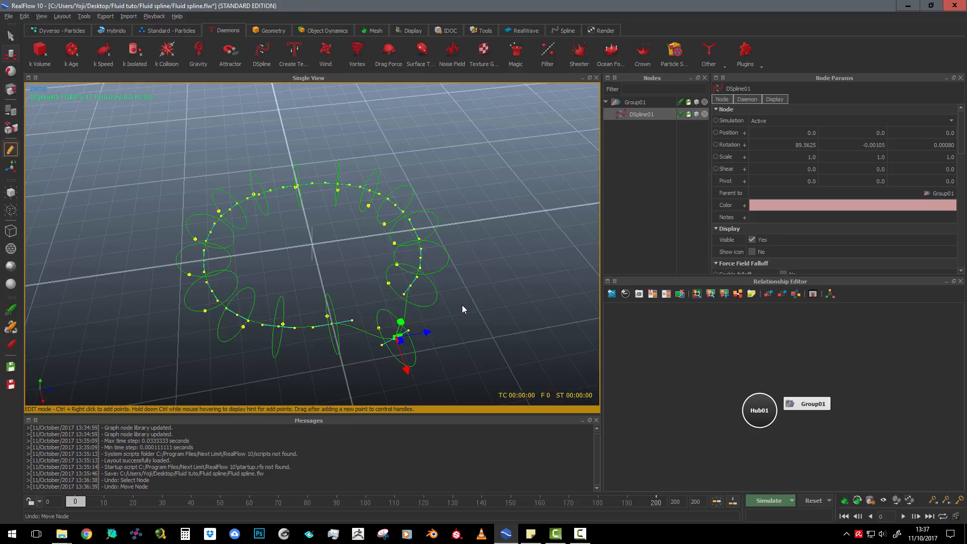
key("ctrl+z")
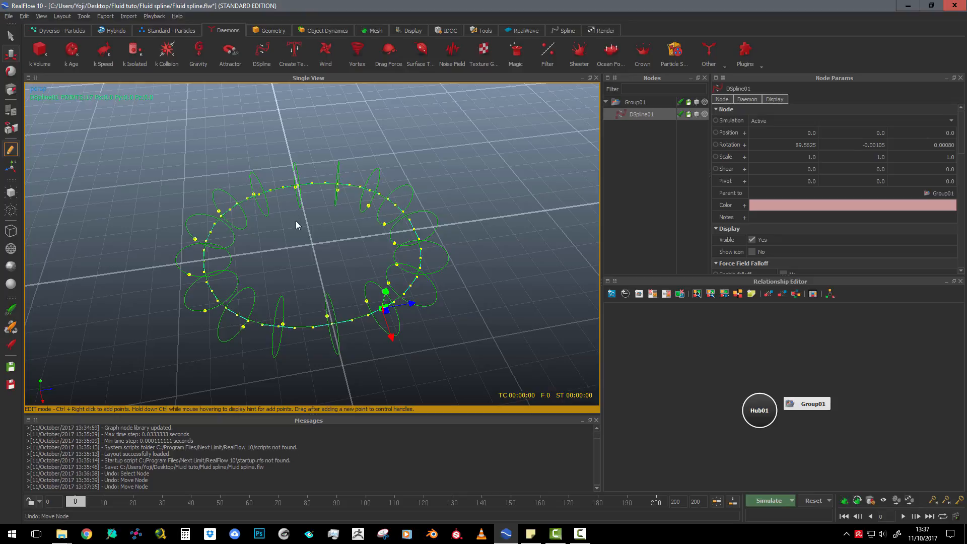
scroll(295, 240, "down", 2)
scroll(302, 240, "up", 3)
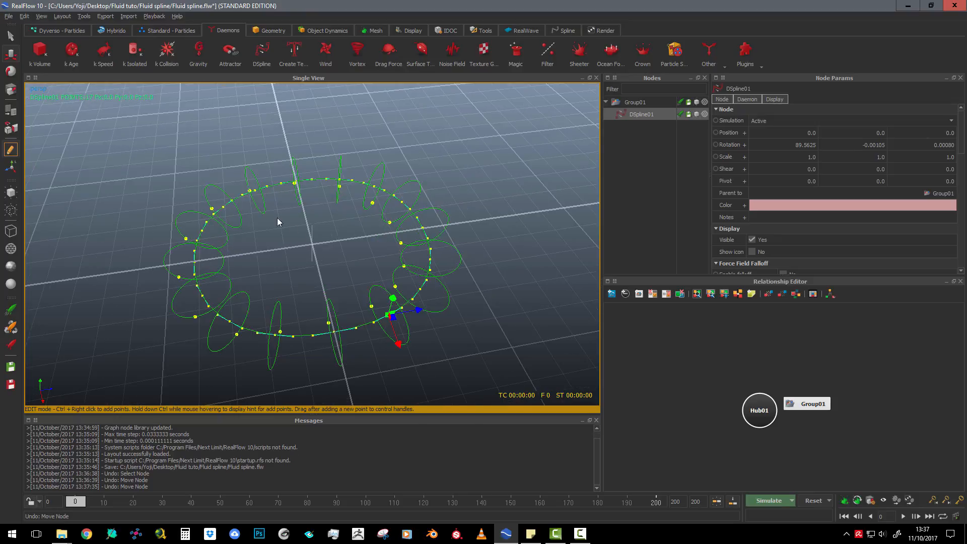
left_click(14, 151)
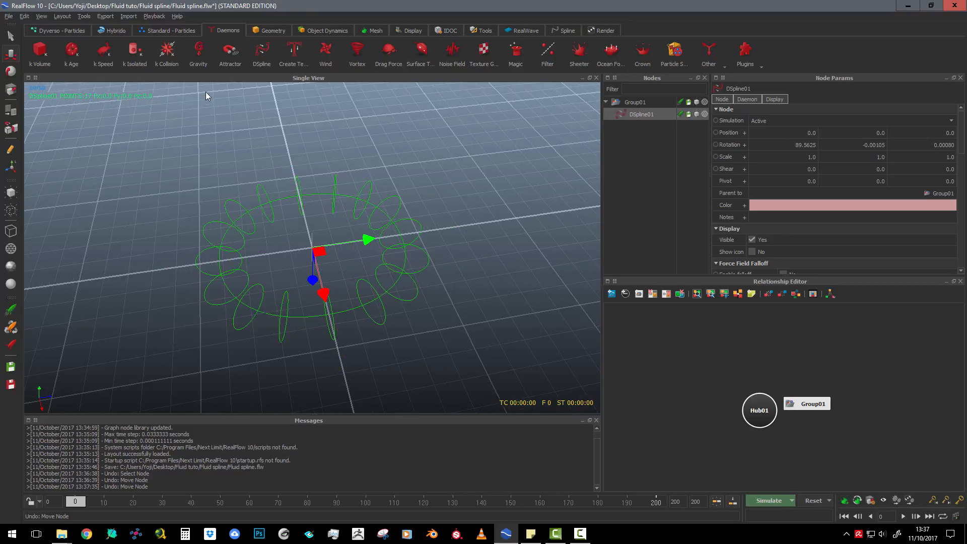
Add a square Dyverso particle emitter with its domain at the center of the spline ring
left_click(57, 31)
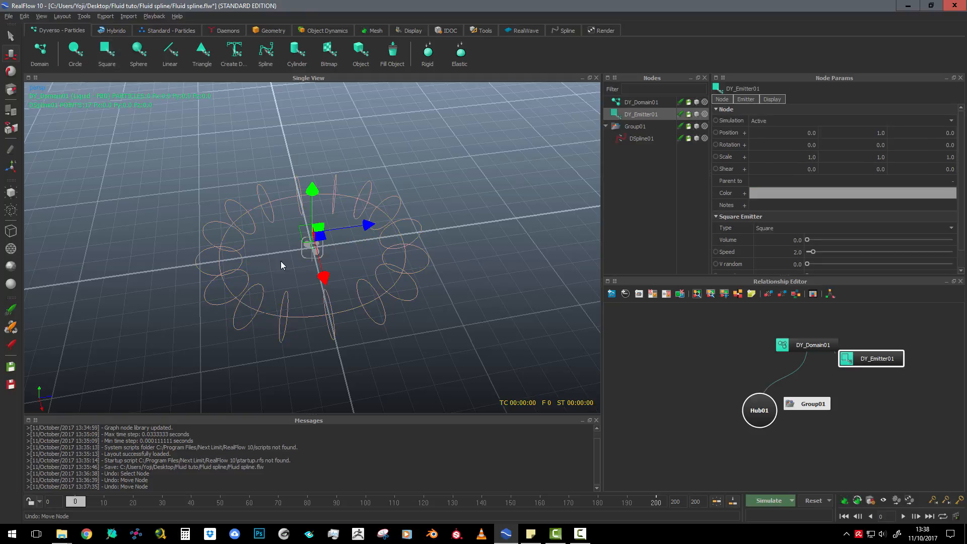
scroll(290, 261, "up", 4)
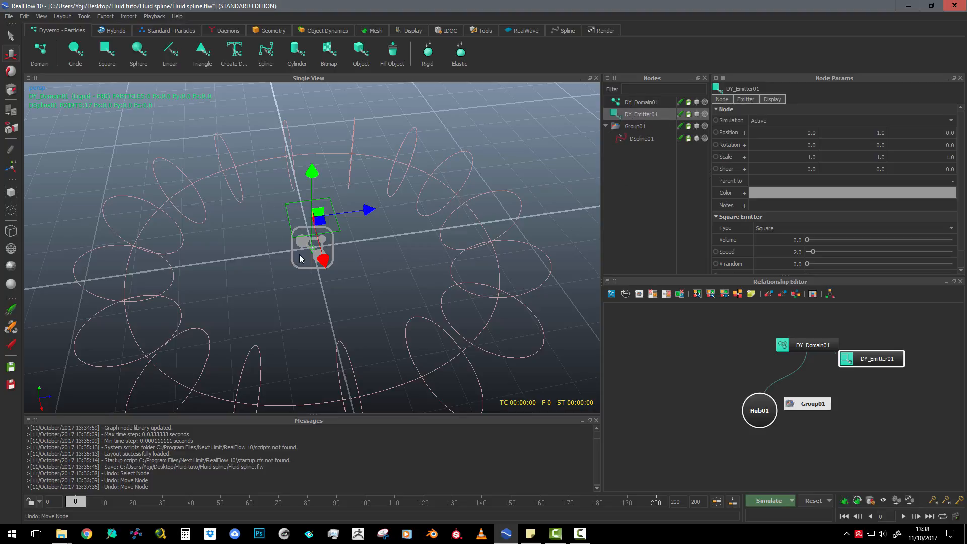
scroll(299, 258, "down", 5)
scroll(297, 243, "up", 6)
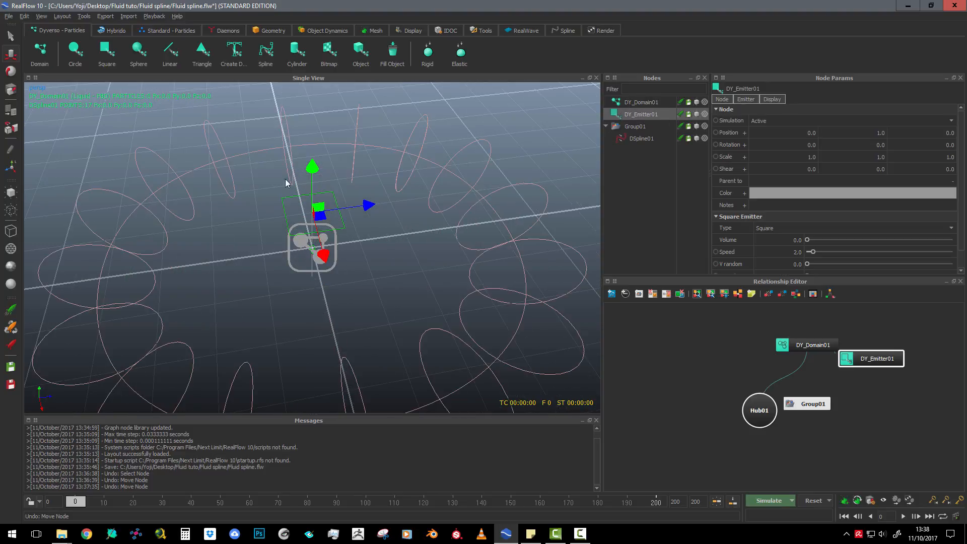
scroll(279, 273, "down", 1)
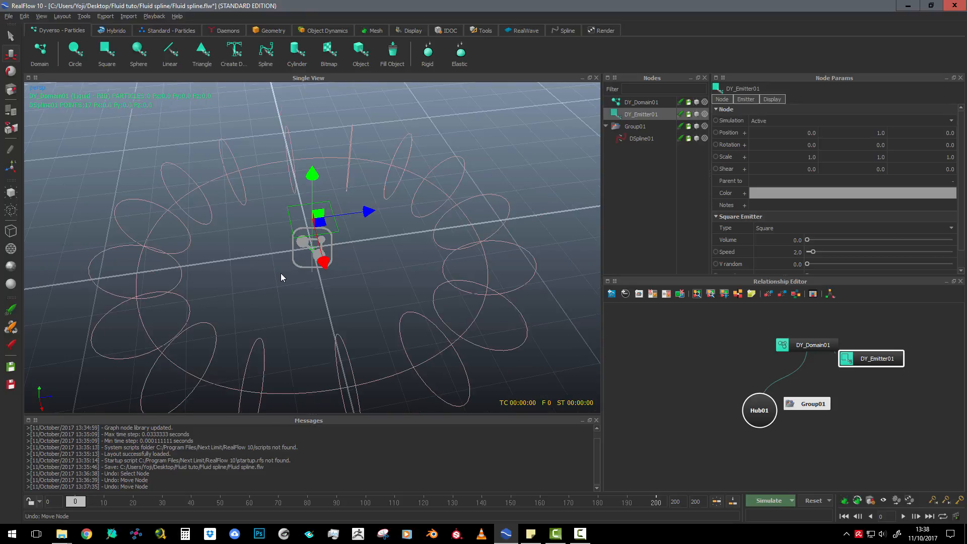
Run a test simulation to check the direction of the emitted fluid, stop it and reset all simulation data
left_click(767, 500)
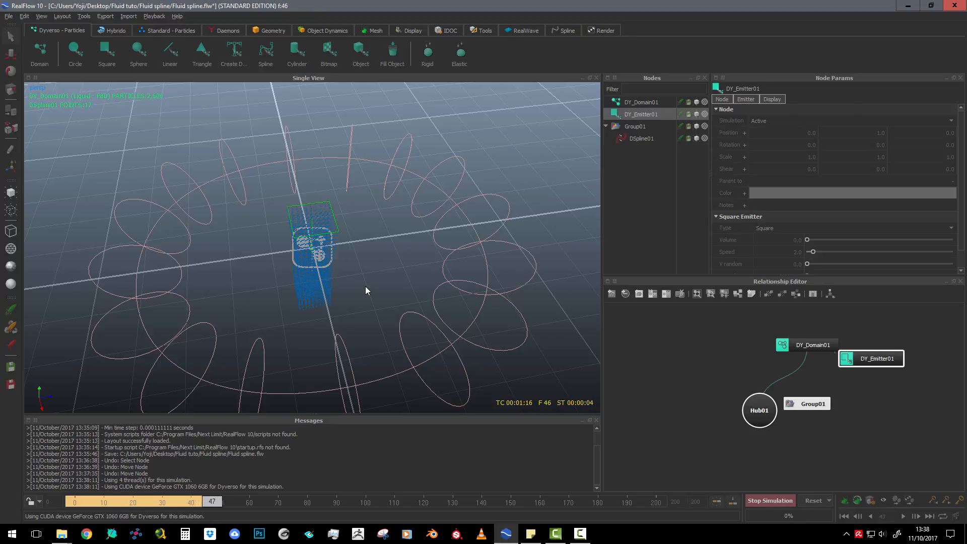
left_click_drag(367, 287, 369, 255, "alt")
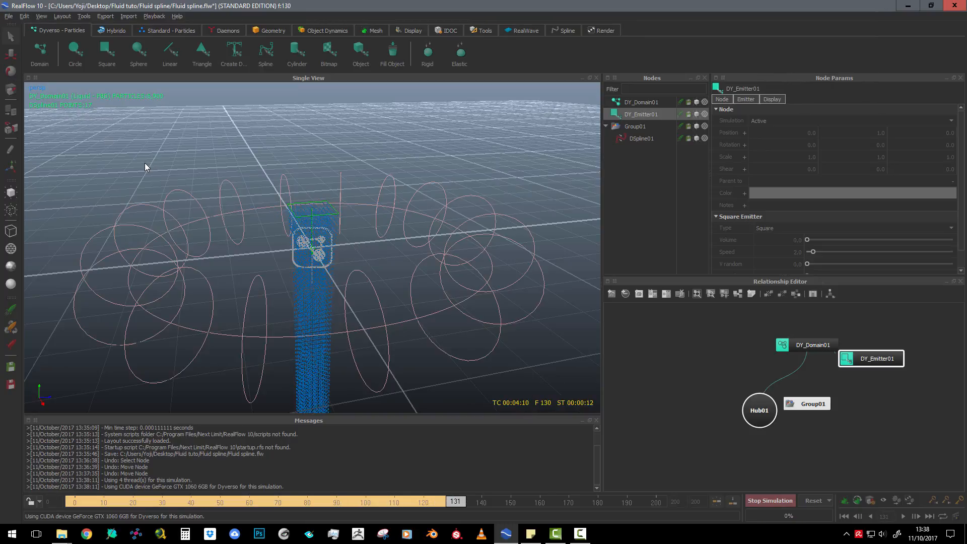
key("Escape")
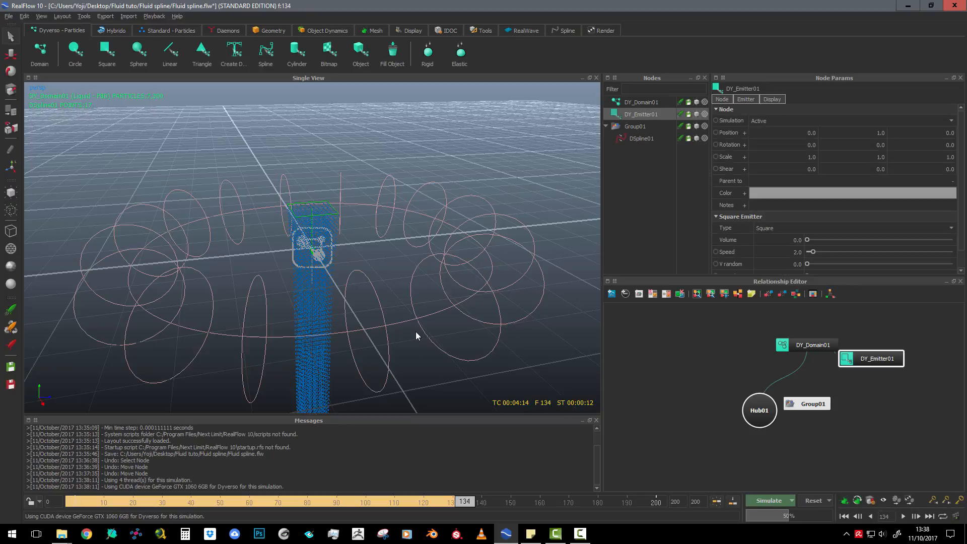
key("ctrl+r")
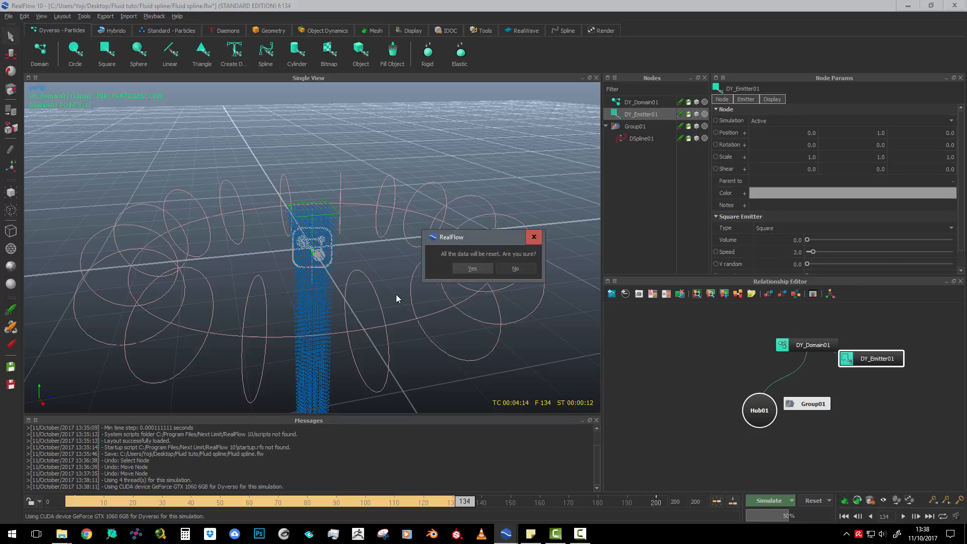
left_click(479, 267)
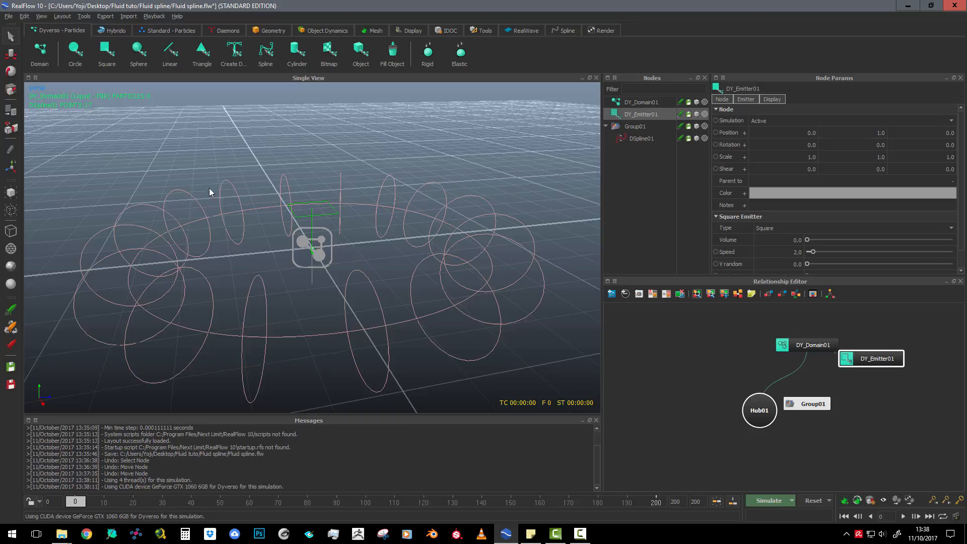
Rotate the square emitter about -88 degrees around the X axis and run a short test simulation of its flow direction
left_click(11, 71)
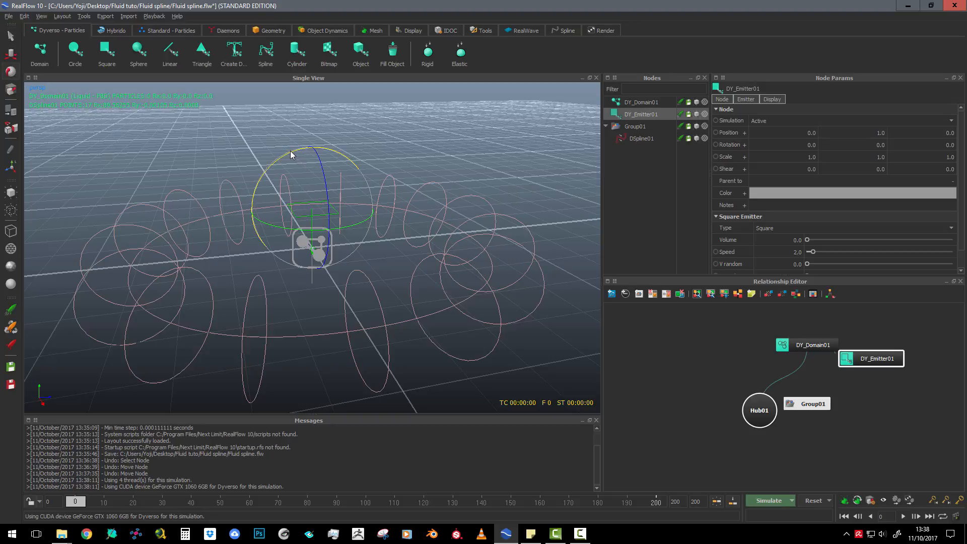
left_click_drag(289, 152, 262, 232)
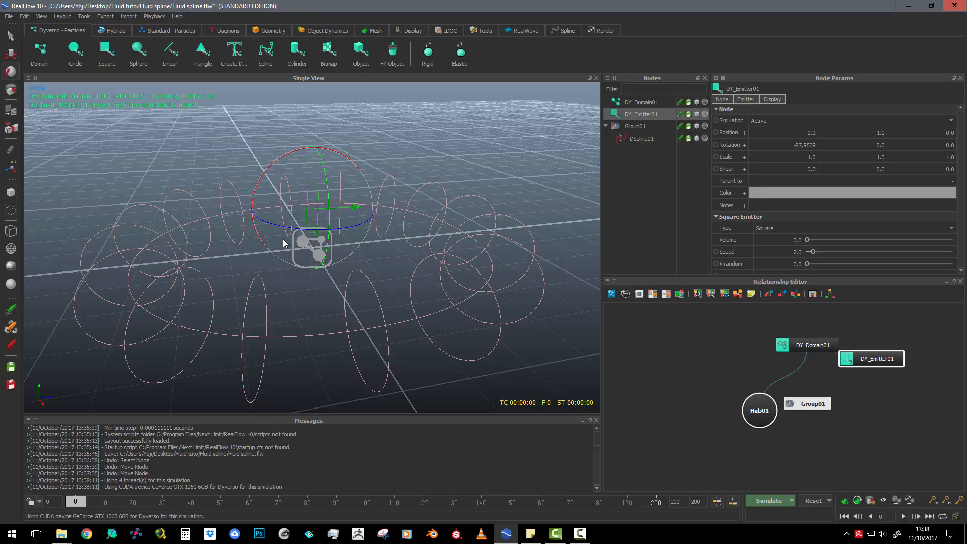
key("ctrl+a")
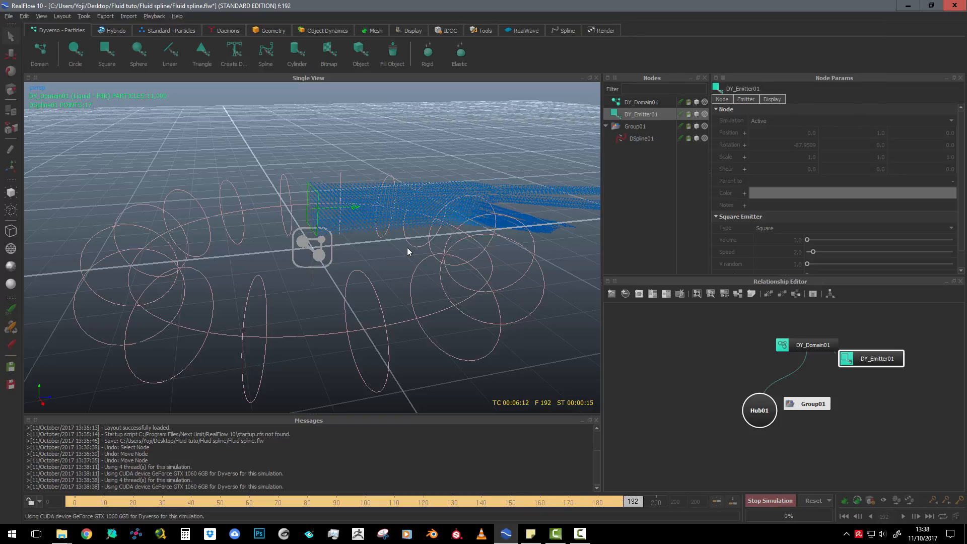
key("Escape")
scroll(407, 246, "down", 3)
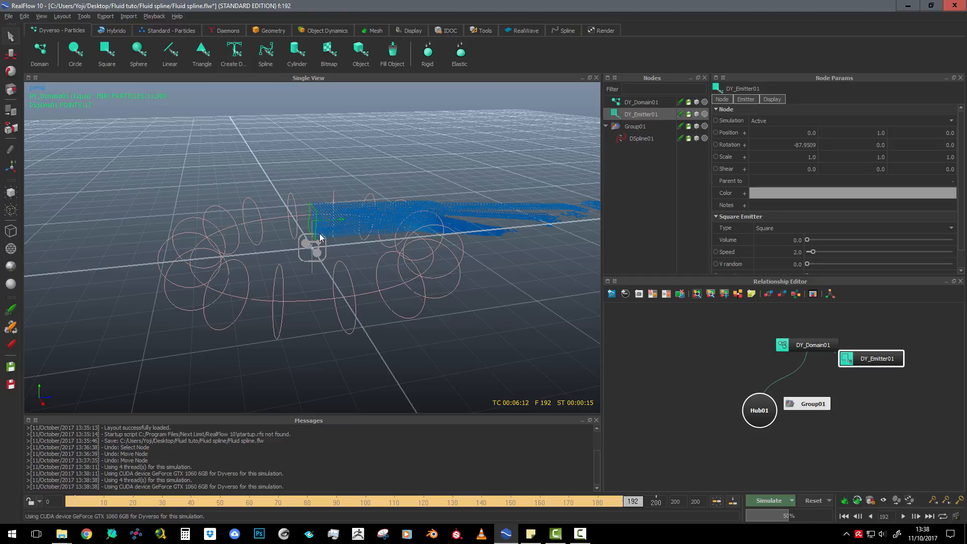
scroll(210, 223, "up", 3)
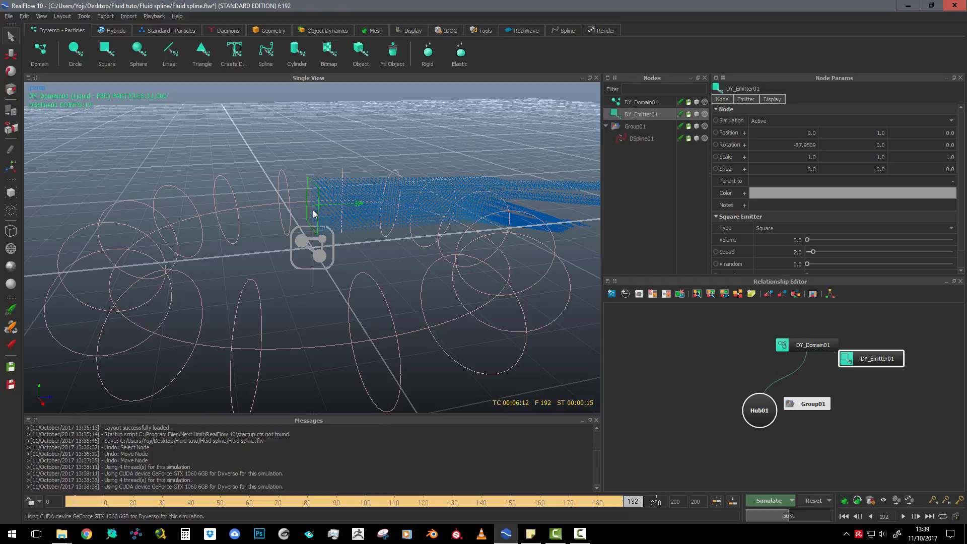
Scale the square emitter down to about 0.24 along its Z axis
left_click(10, 90)
scroll(305, 236, "up", 1)
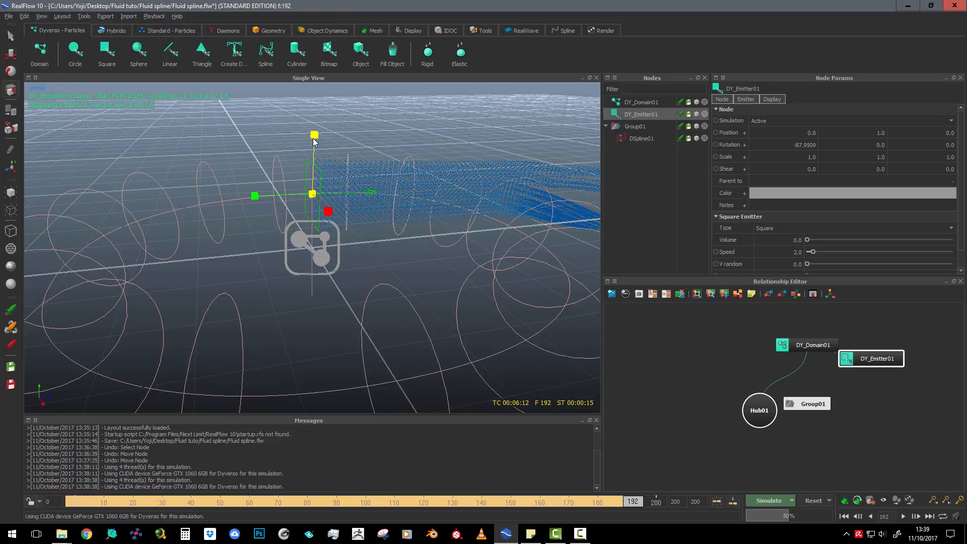
left_click_drag(314, 135, 317, 188)
scroll(406, 257, "down", 3)
Move the emitter onto the spline ring, at about 3.54 in X and 0.01 in Y, using the top and side views
key("1")
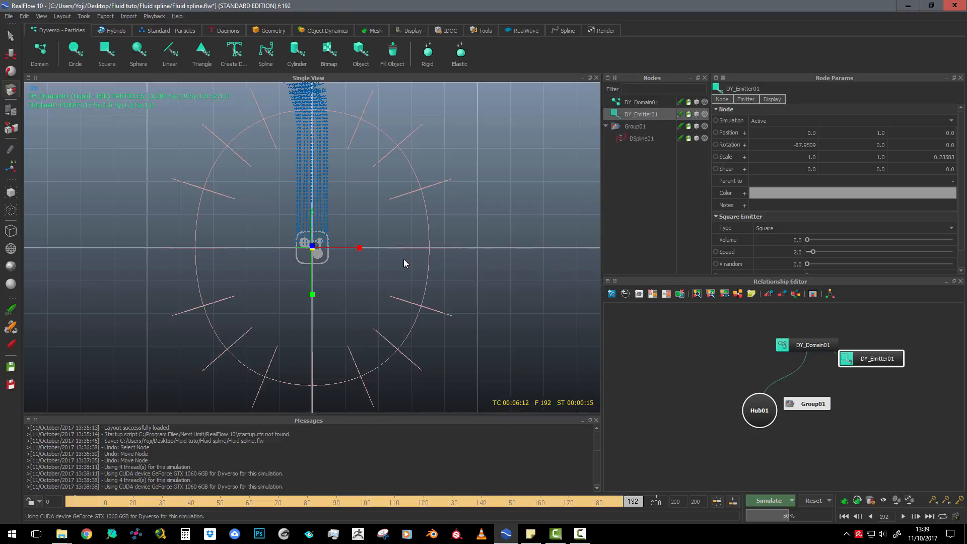
scroll(375, 259, "up", 3)
scroll(345, 264, "down", 1)
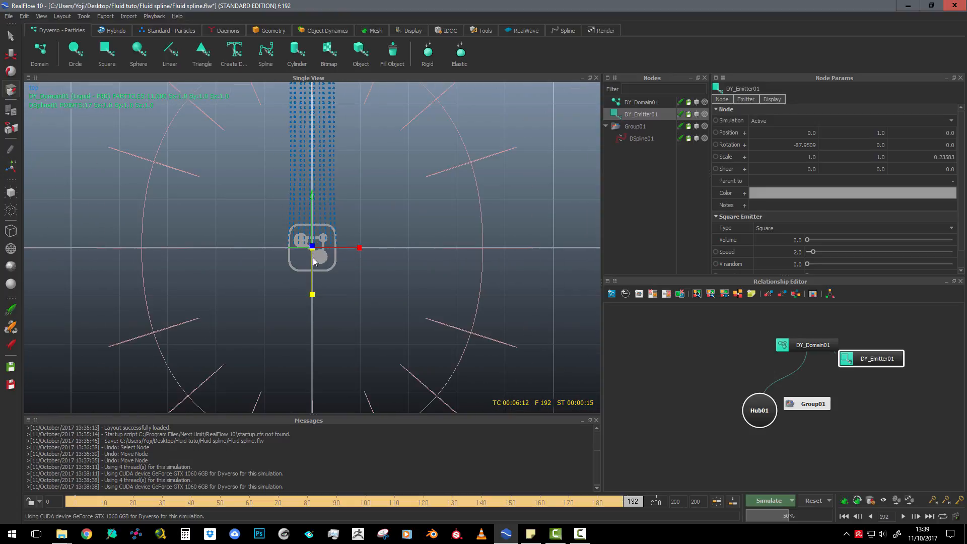
left_click(11, 52)
left_click_drag(368, 249, 490, 254)
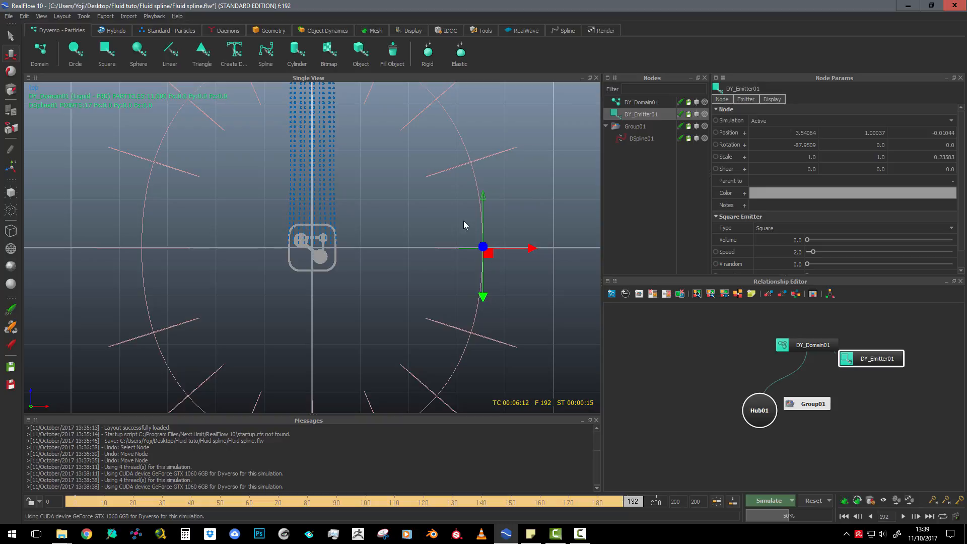
key("3")
scroll(309, 241, "up", 4)
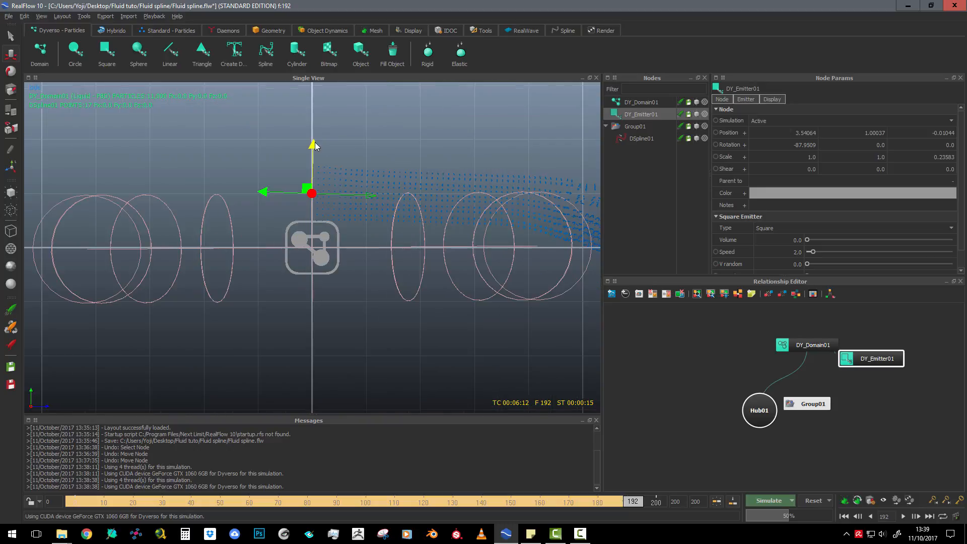
left_click_drag(315, 145, 325, 200)
Fine-tune the emitter's X rotation to about -89.6 degrees in the side view
left_click(11, 72)
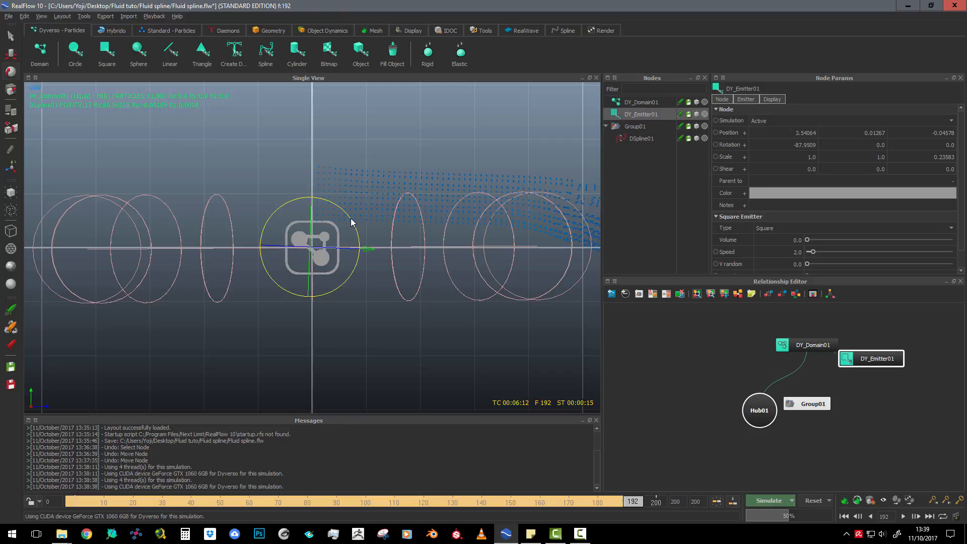
left_click_drag(351, 222, 351, 222)
scroll(392, 286, "down", 6)
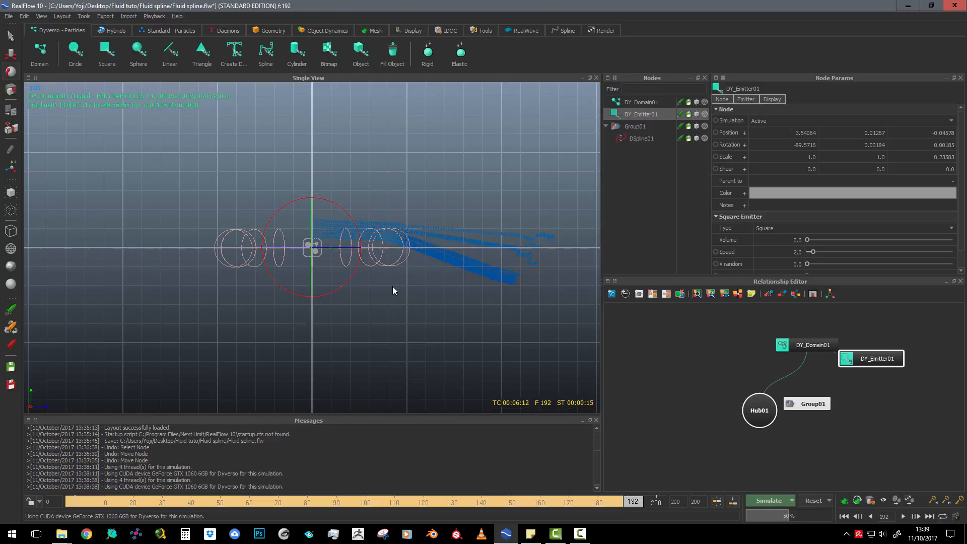
scroll(392, 286, "up", 4)
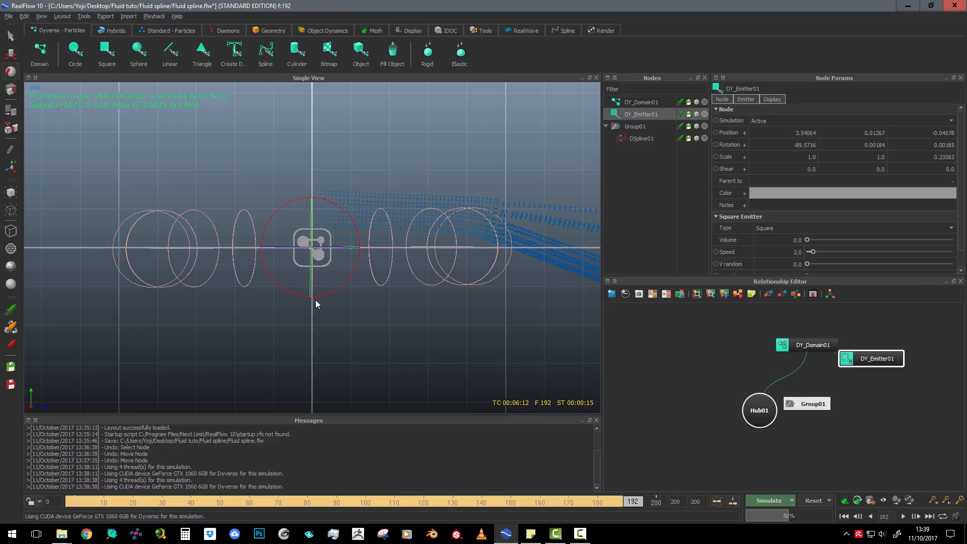
Examine the emitter's position and orientation on the spline ring from the perspective, top, front and side views
key("4")
scroll(298, 291, "down", 4)
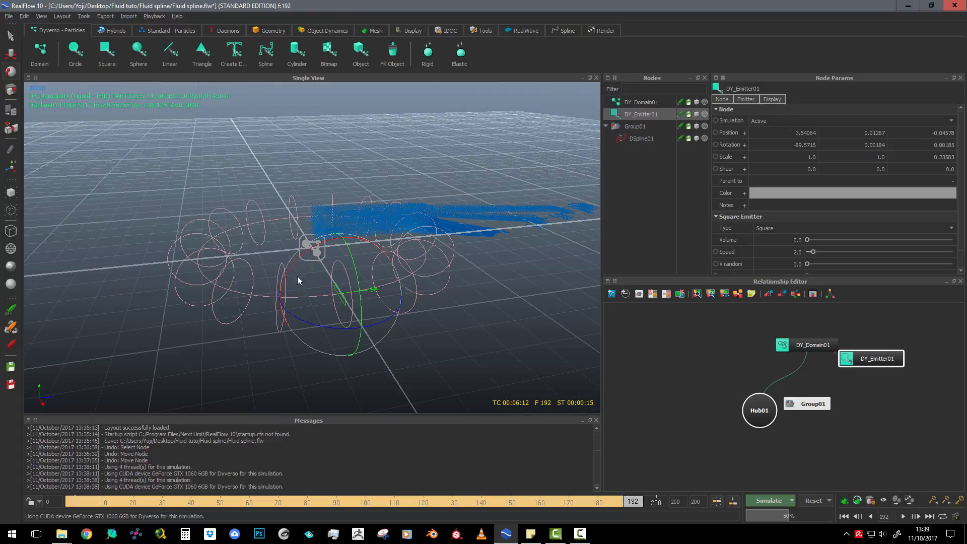
left_click_drag(297, 275, 370, 246, "alt")
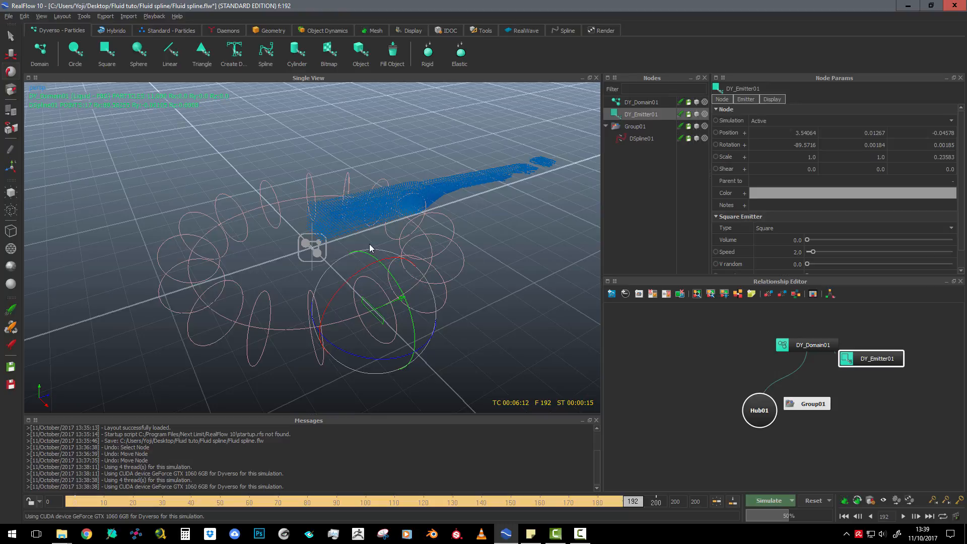
key("1")
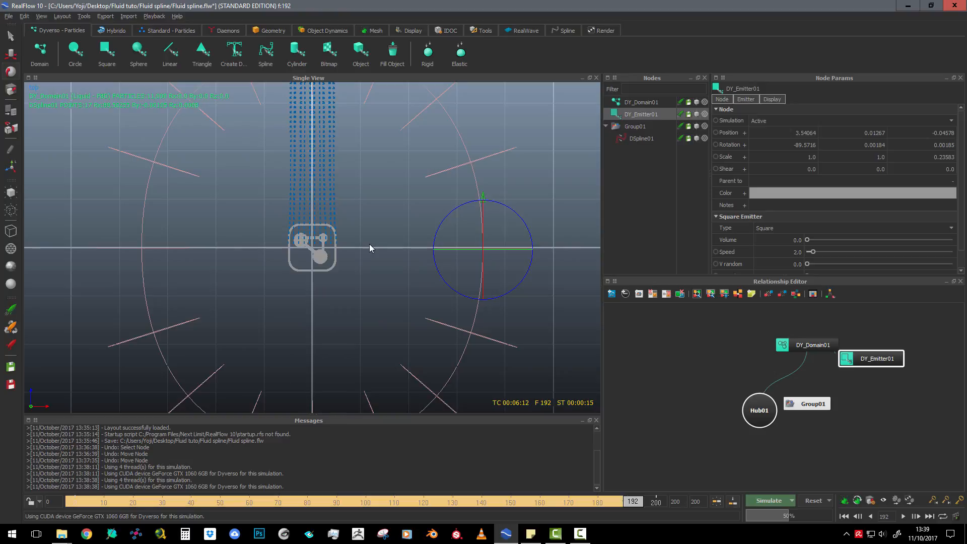
key("2")
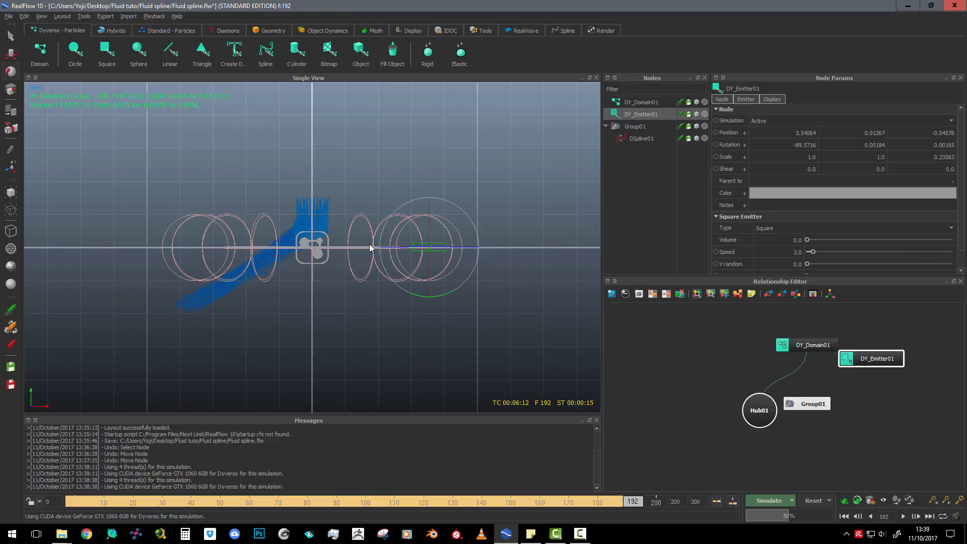
key("3")
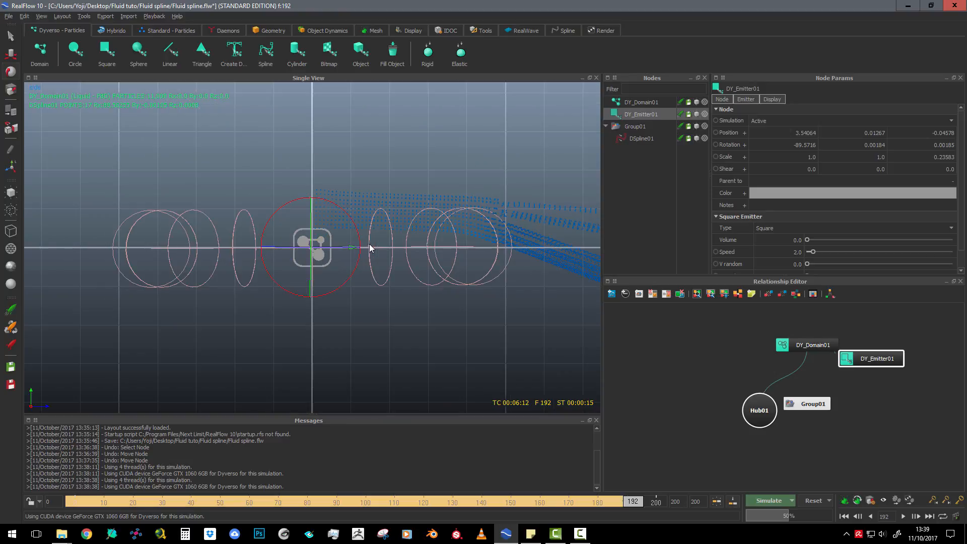
key("4")
left_click_drag(370, 244, 325, 251, "alt")
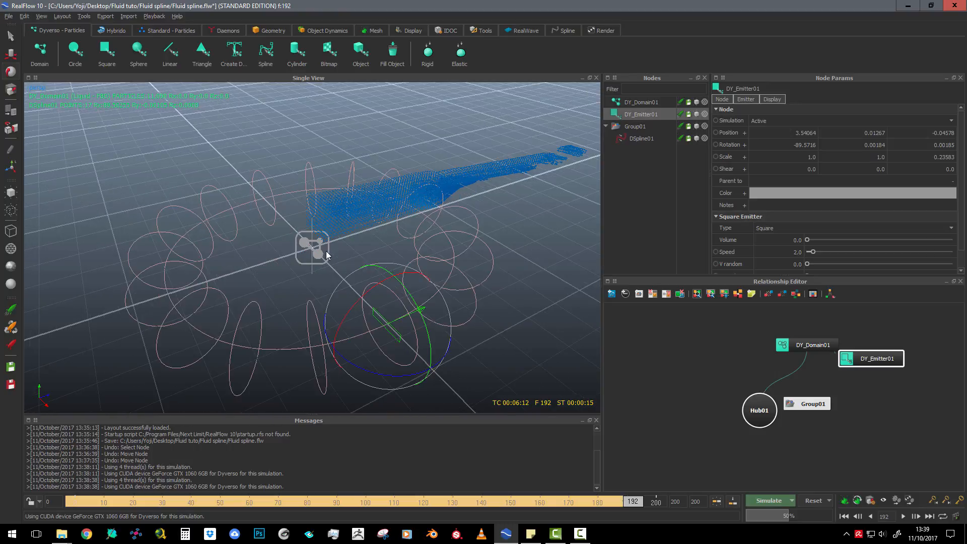
left_click_drag(367, 282, 347, 239, "alt")
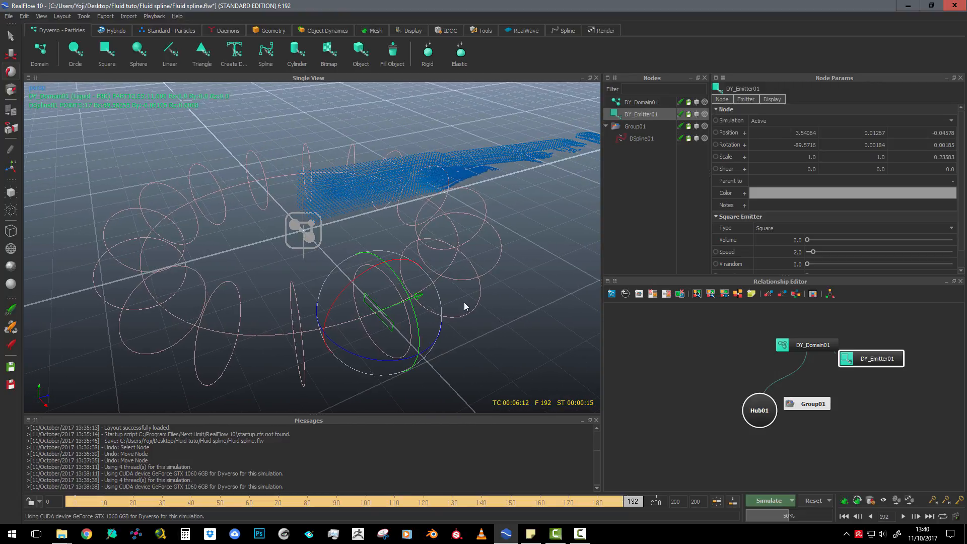
left_click_drag(463, 306, 357, 269, "alt")
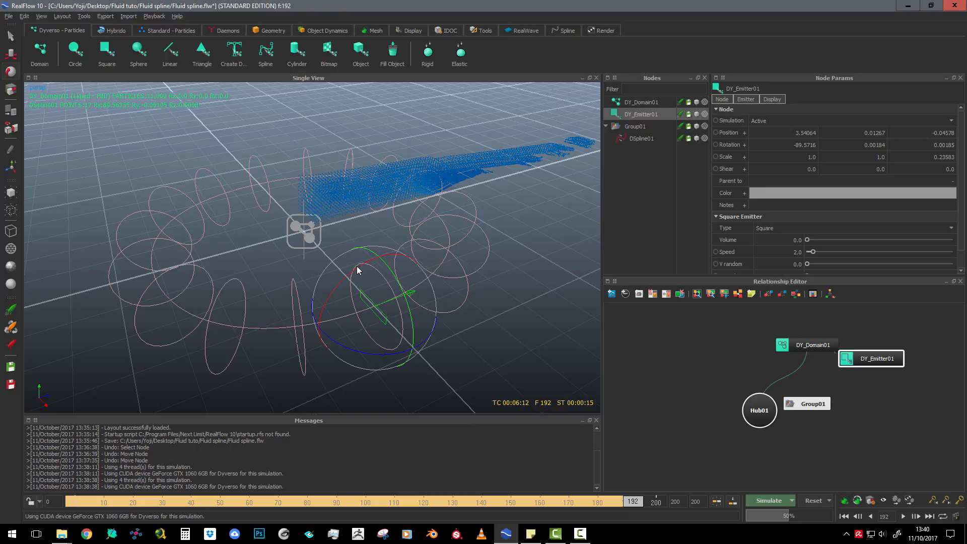
Reset all simulation data and run a new test simulation, stopping it partway and returning to frame 0
left_click(814, 500)
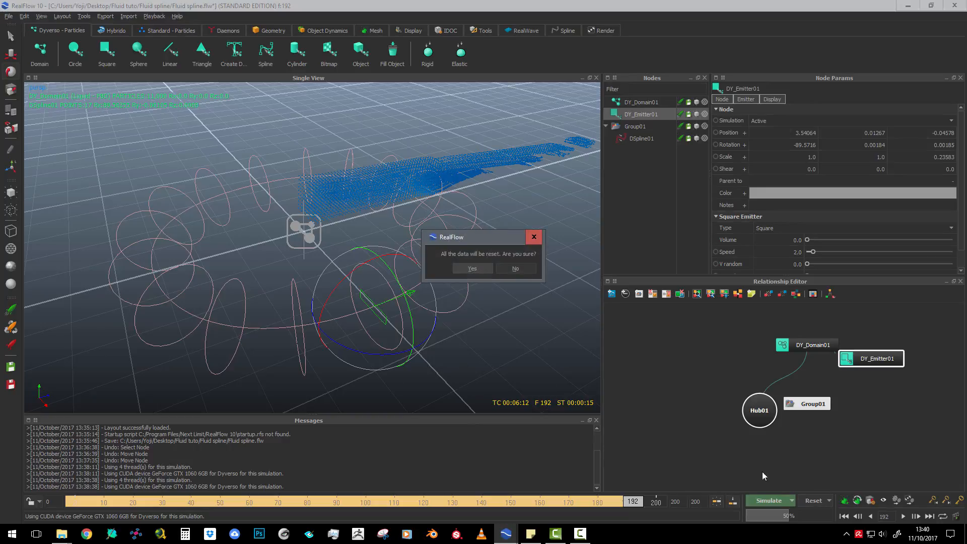
left_click(470, 270)
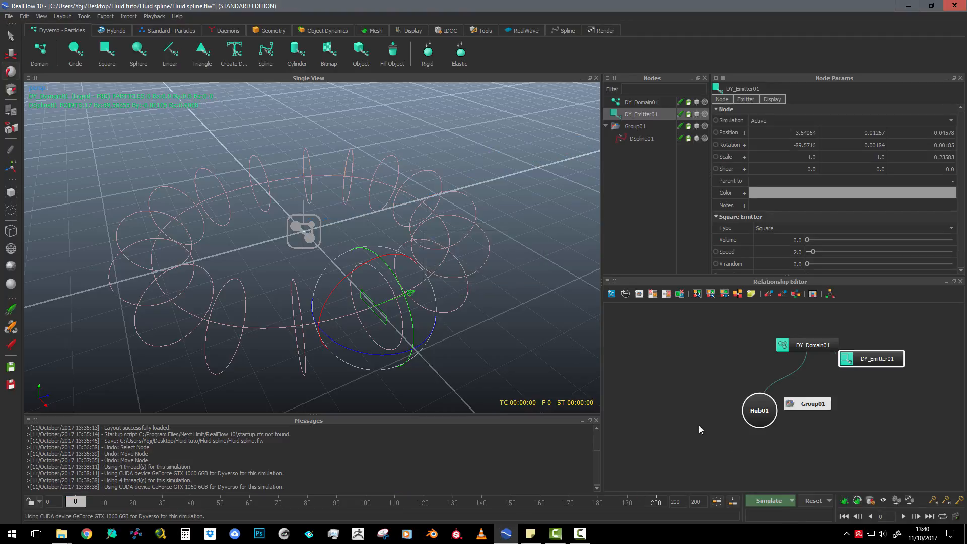
left_click(769, 500)
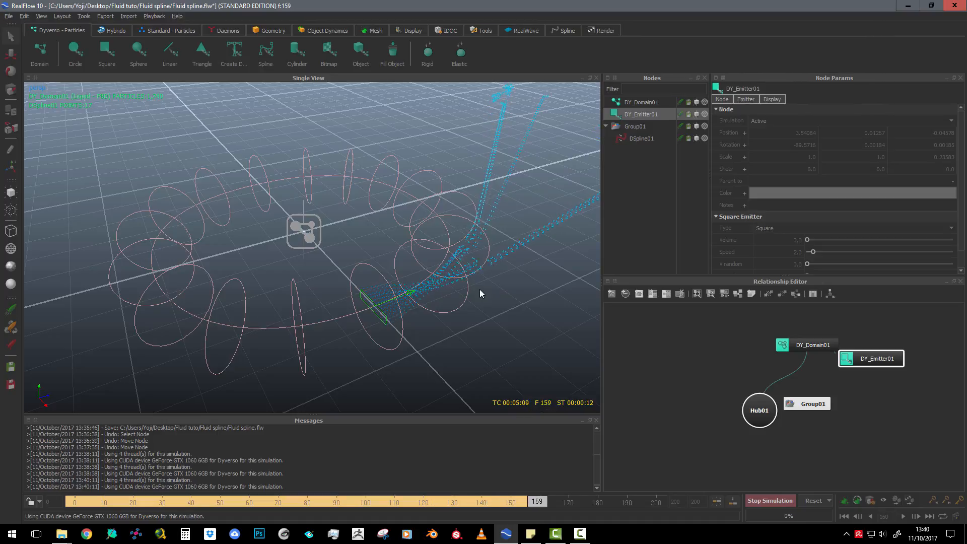
key("Escape")
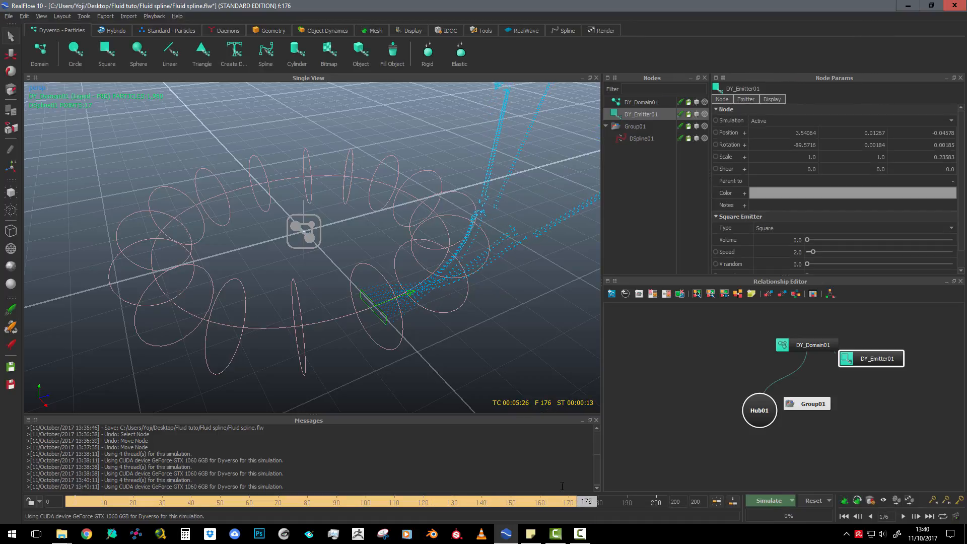
left_click_drag(579, 502, 72, 518)
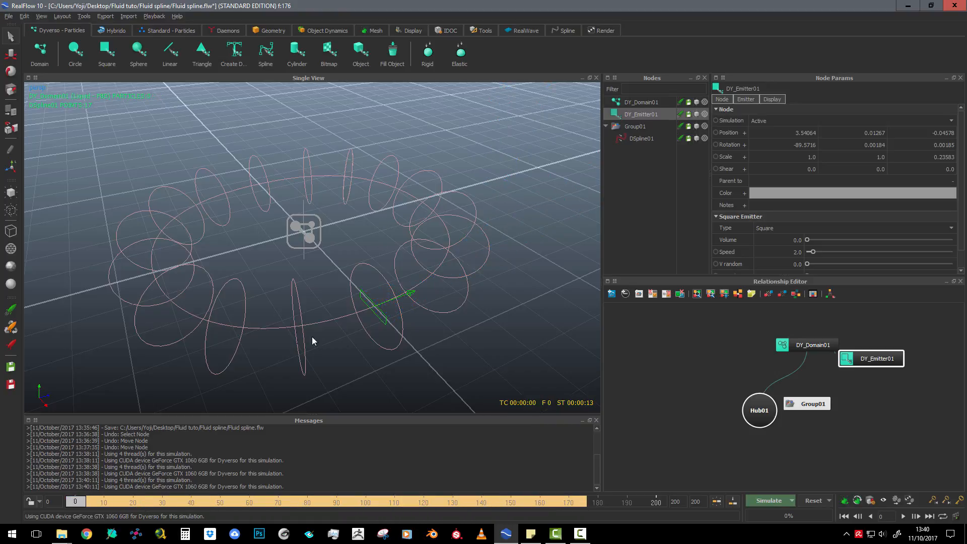
Set the ring spline's vortex strength to 1.1, axial strength to 1.4 and radial strength to 6.0
left_click(410, 178)
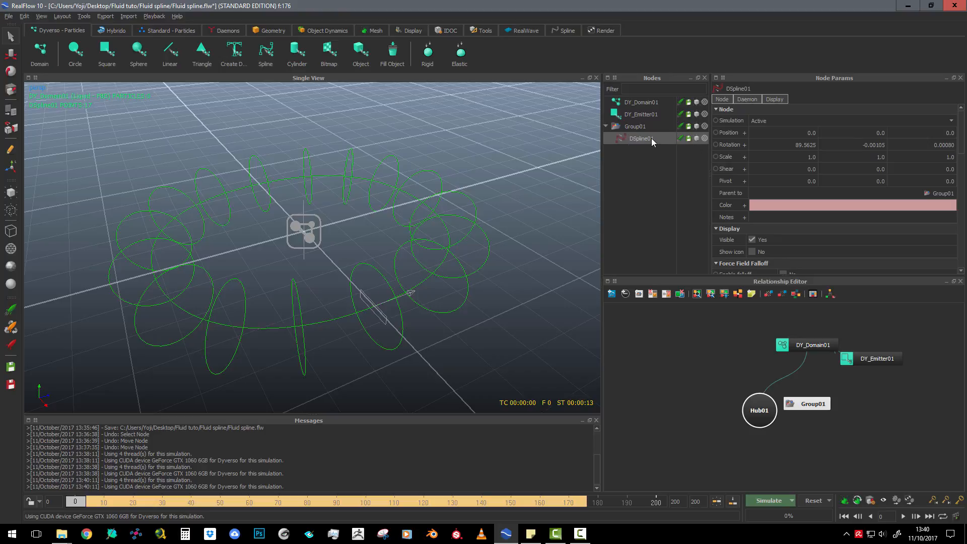
scroll(805, 206, "down", 6)
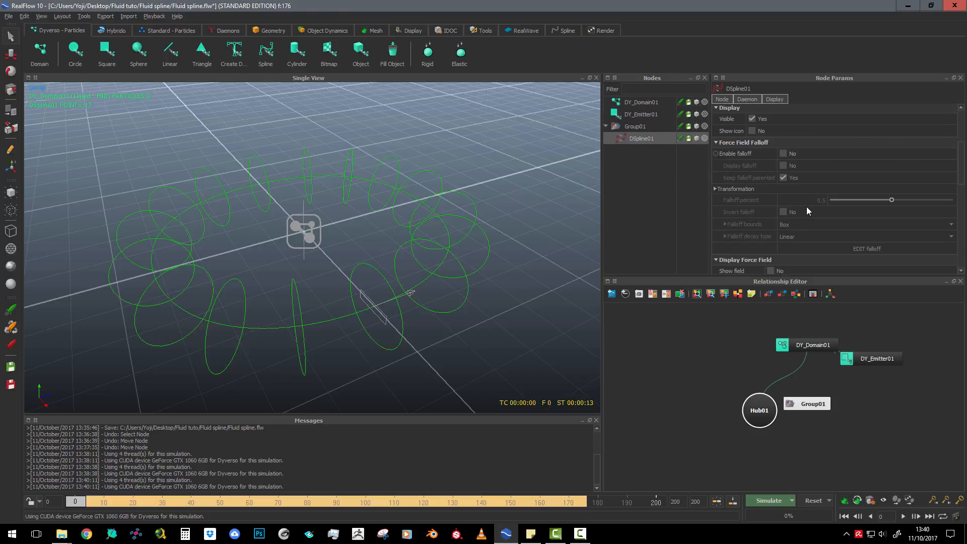
scroll(806, 207, "down", 5)
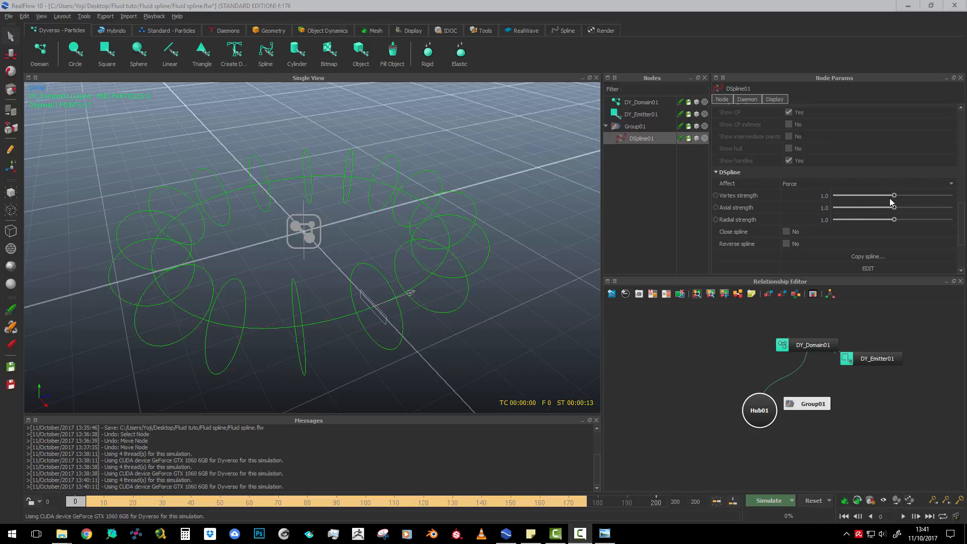
left_click(824, 196)
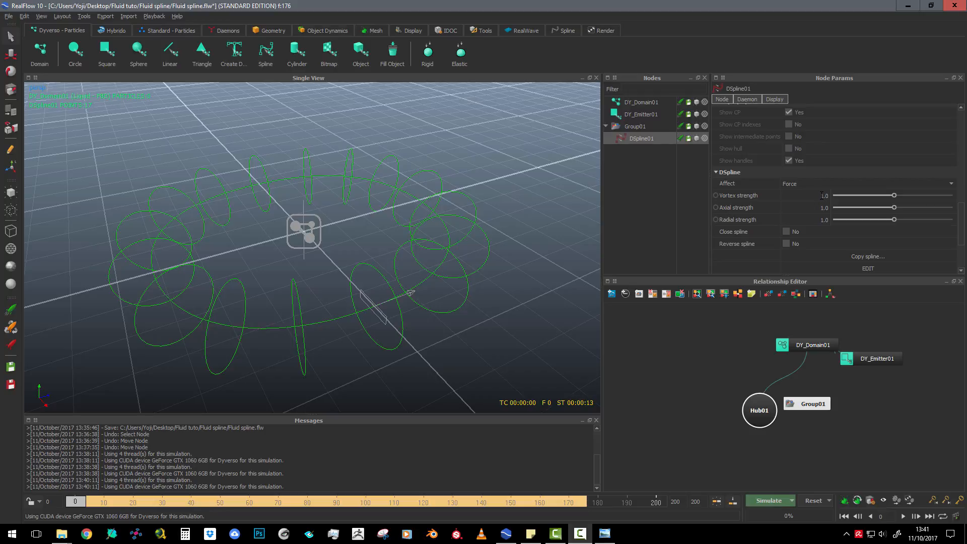
type("1.1")
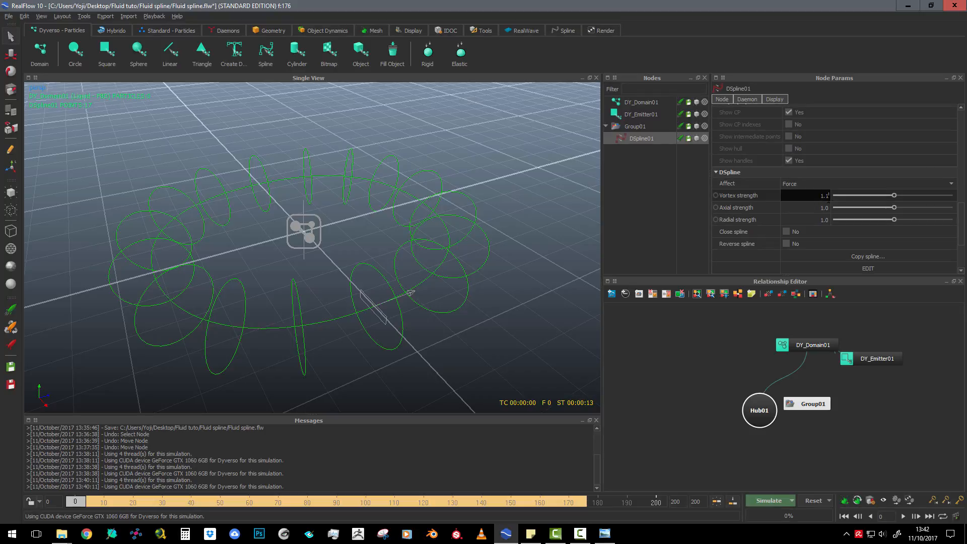
left_click(818, 212)
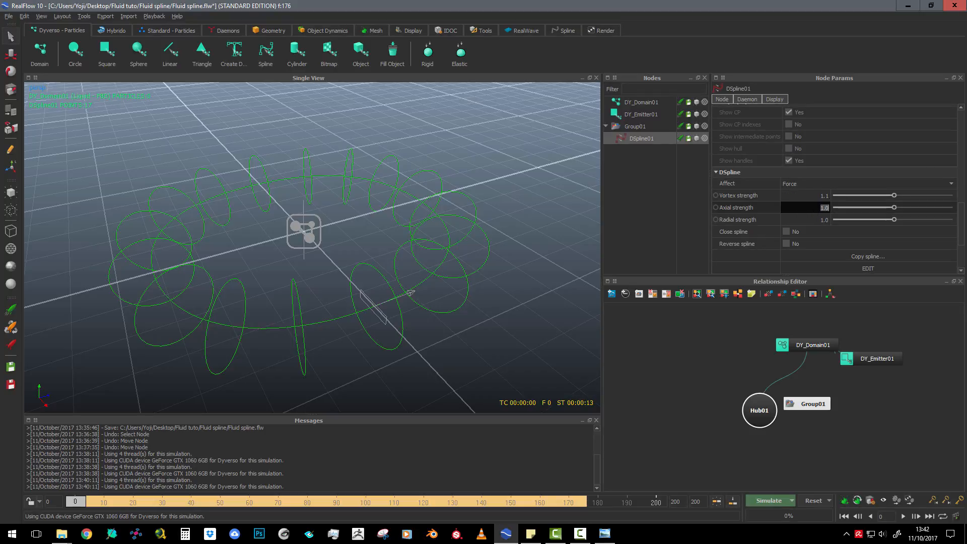
type("1.4")
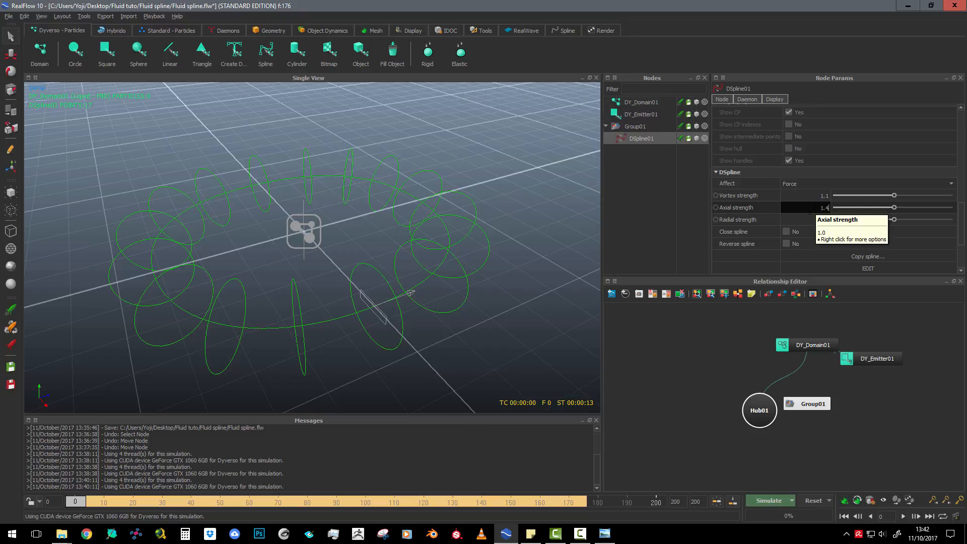
left_click(822, 219)
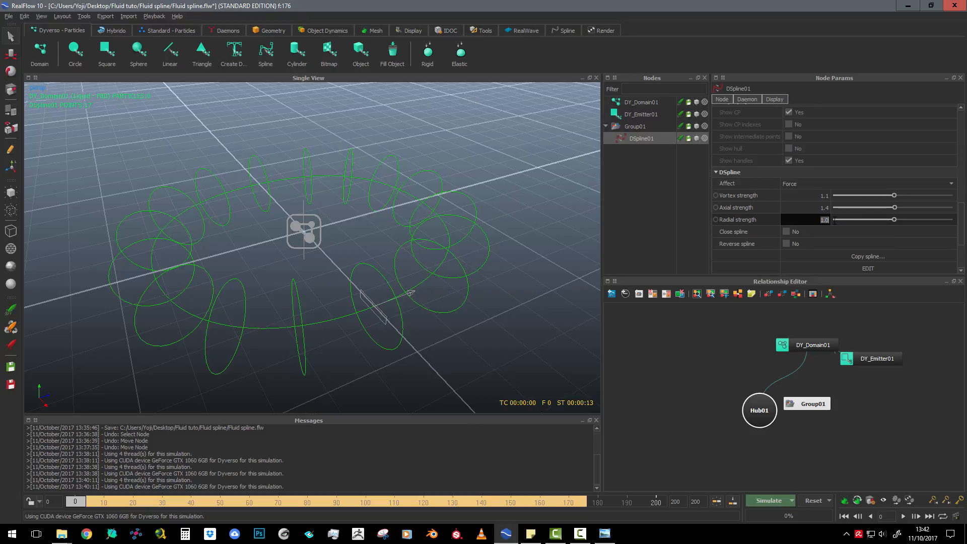
type("6")
key("Return")
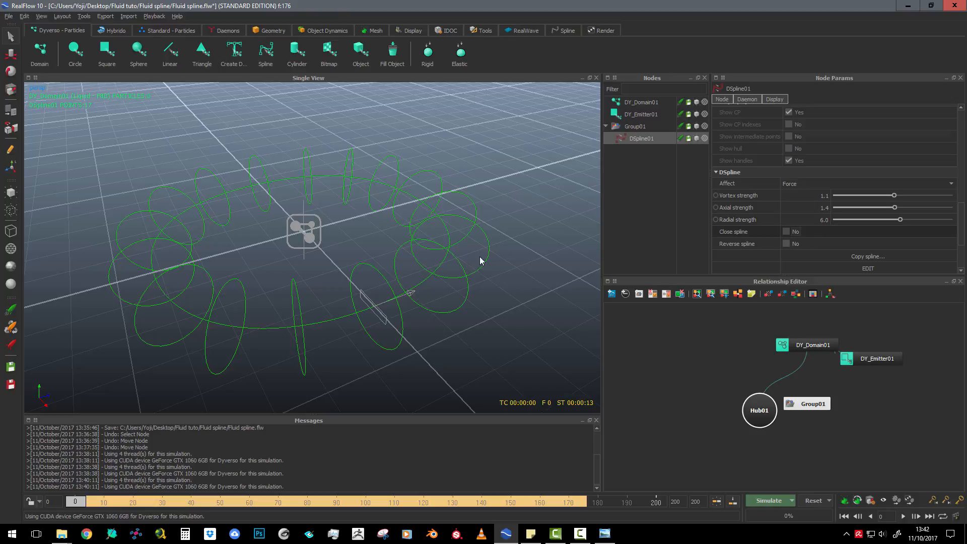
Reset the simulation data, run a test simulation with the current spline strengths, stop it near frame 190 and reset again
right_click(373, 301)
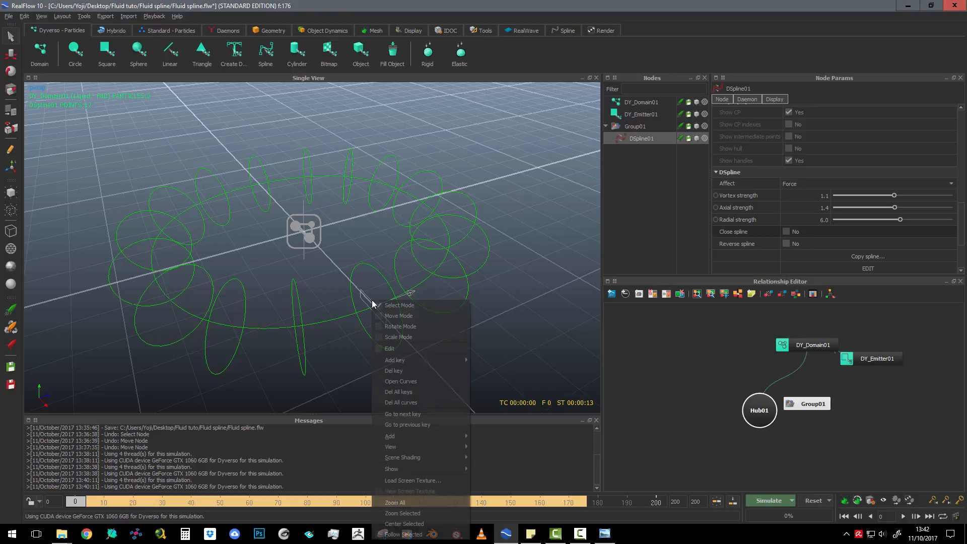
left_click(366, 295)
left_click(366, 294)
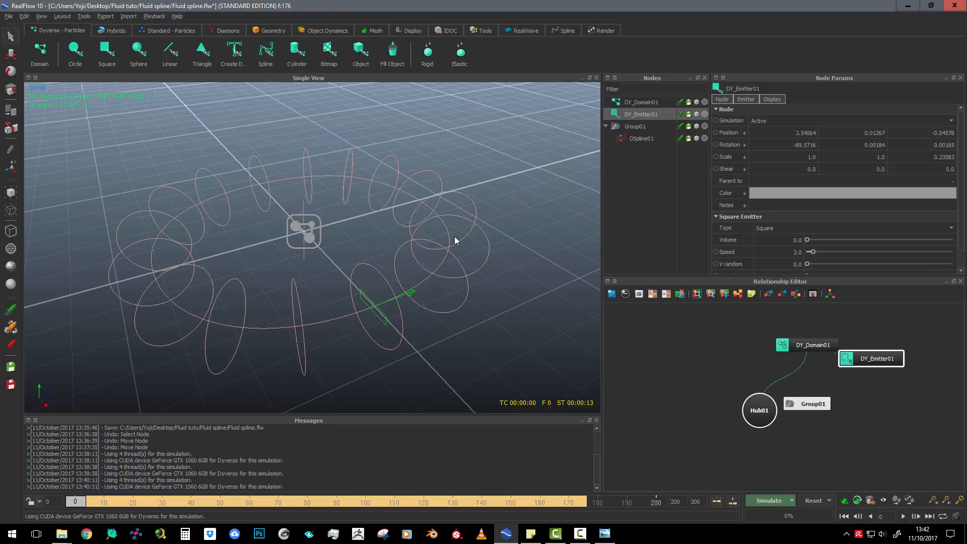
left_click(812, 500)
left_click(472, 268)
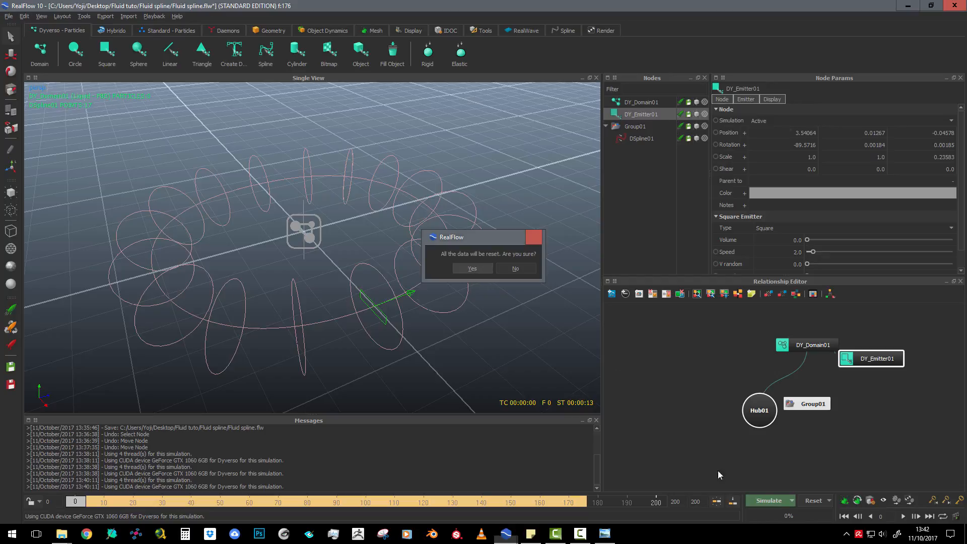
left_click(768, 500)
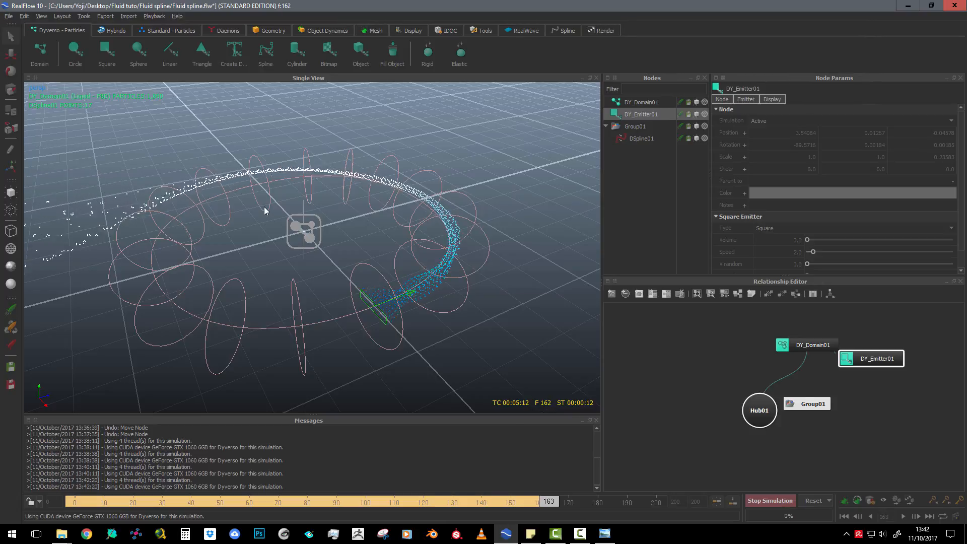
left_click(777, 499)
left_click(818, 499)
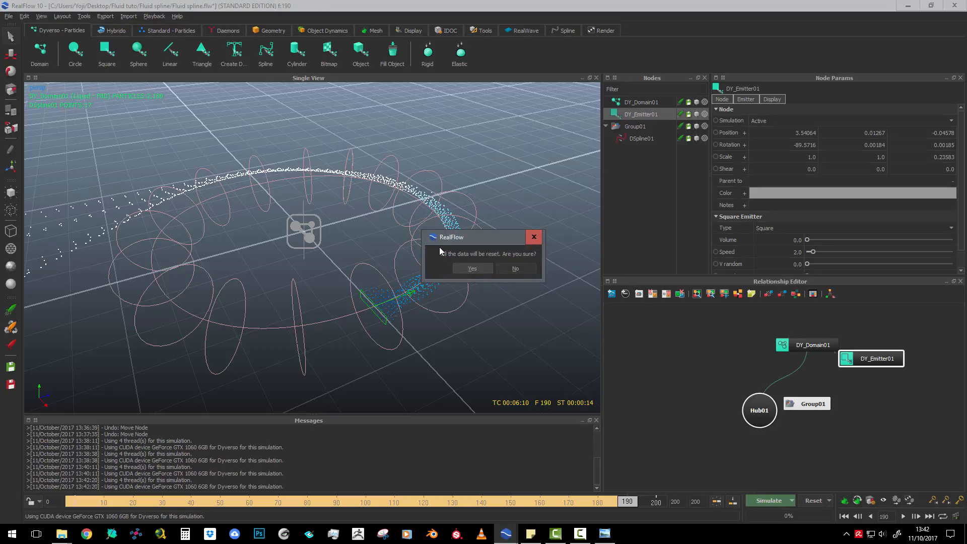
left_click(472, 269)
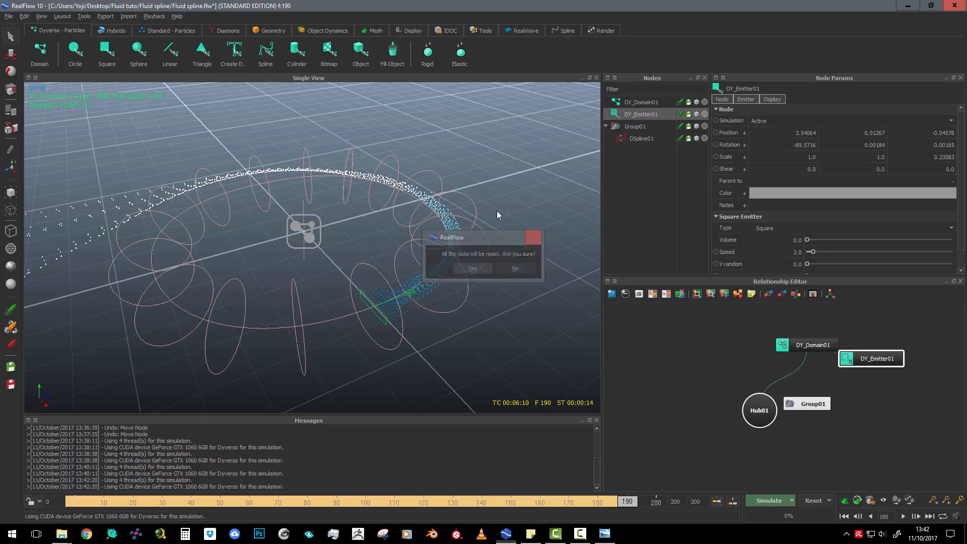
Add a Drag Force daemon to the scene and set its drag strength to 0.2
left_click(229, 29)
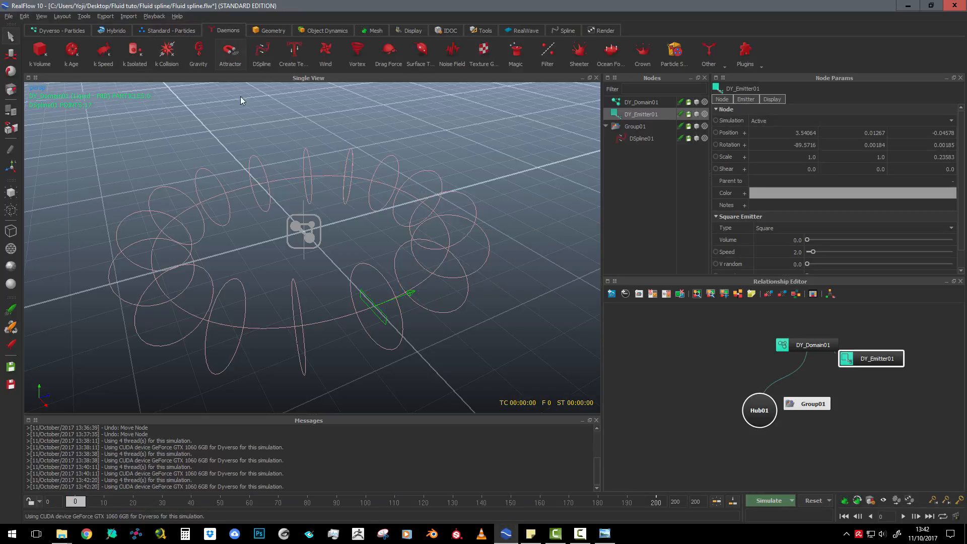
left_click(389, 49)
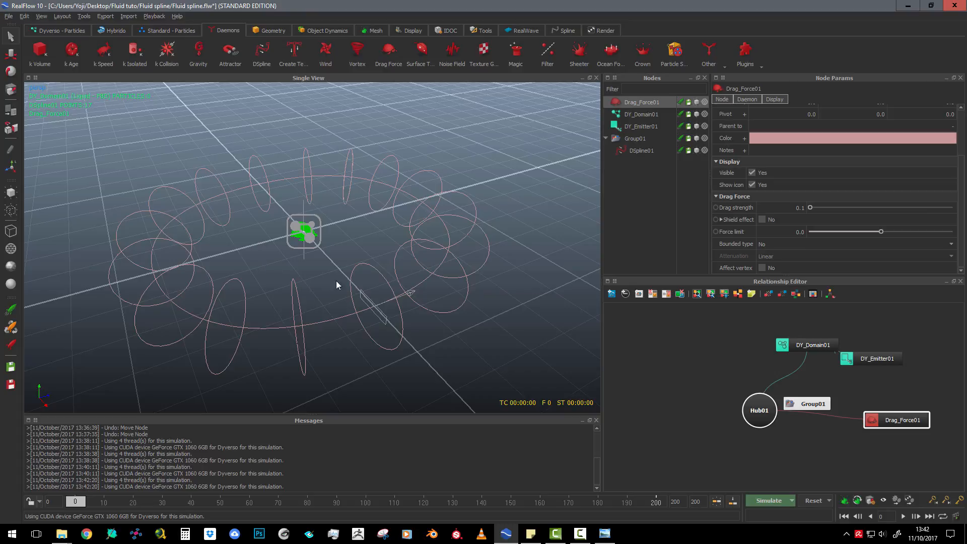
left_click(386, 316)
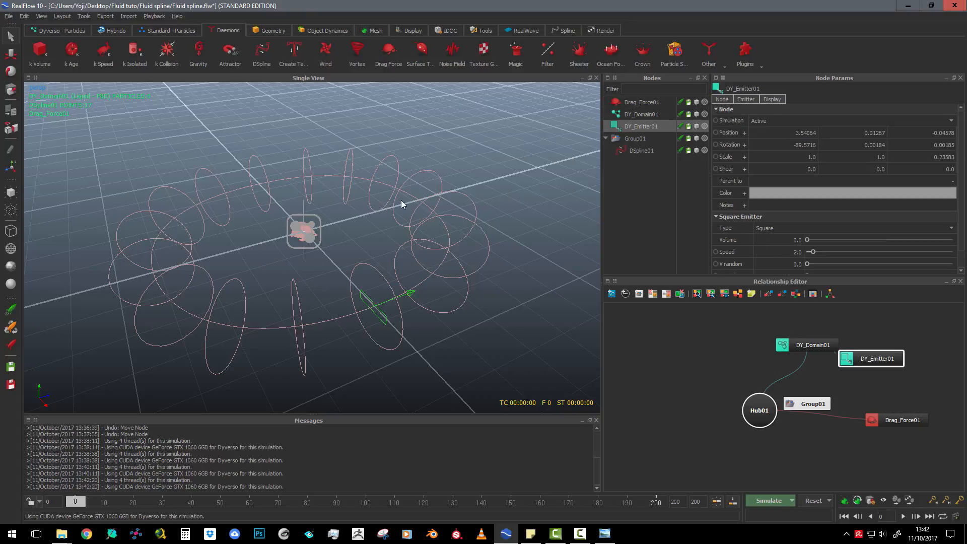
scroll(310, 224, "up", 2)
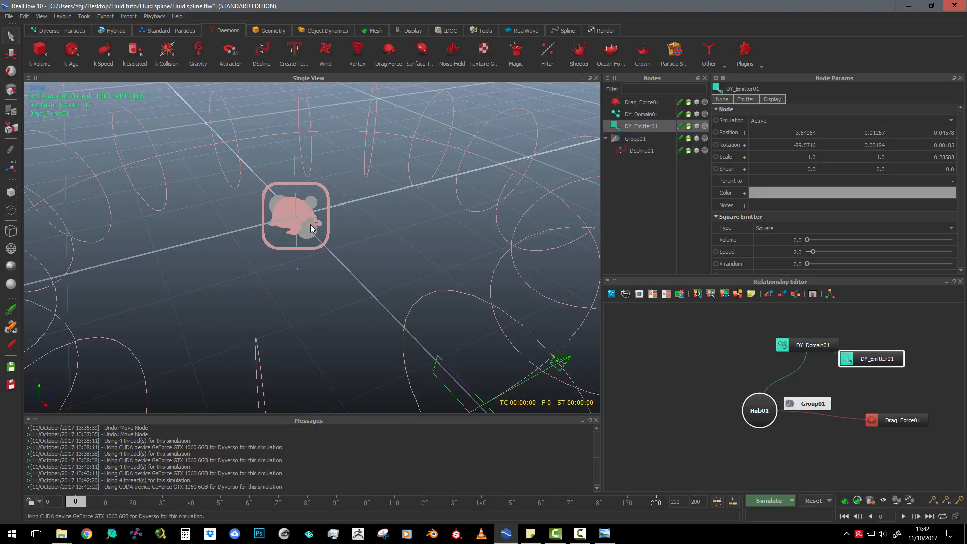
scroll(325, 233, "down", 1)
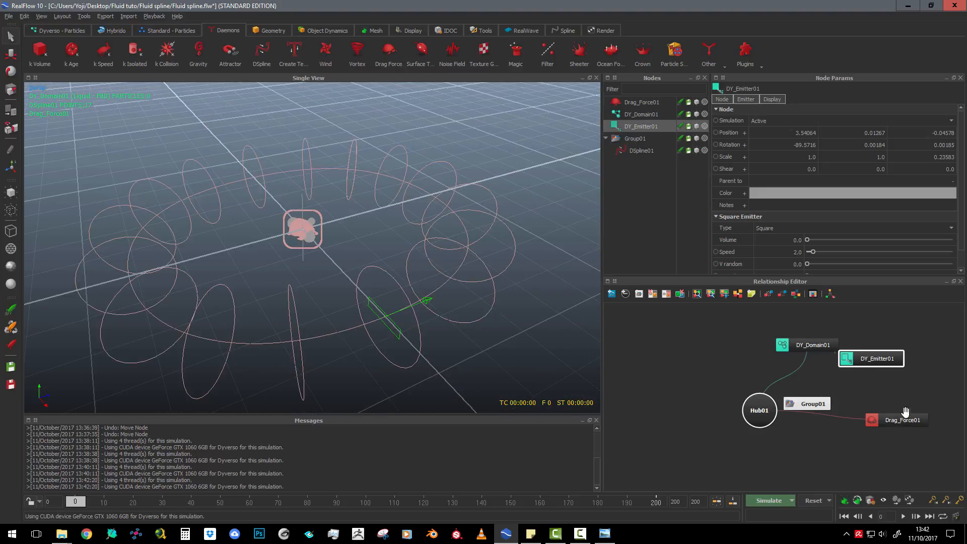
left_click(639, 103)
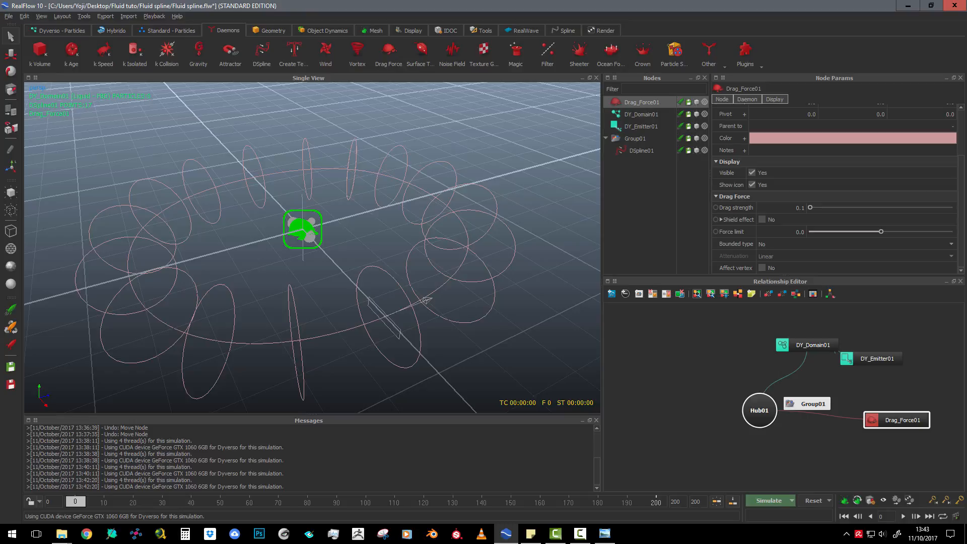
key("alt+Tab")
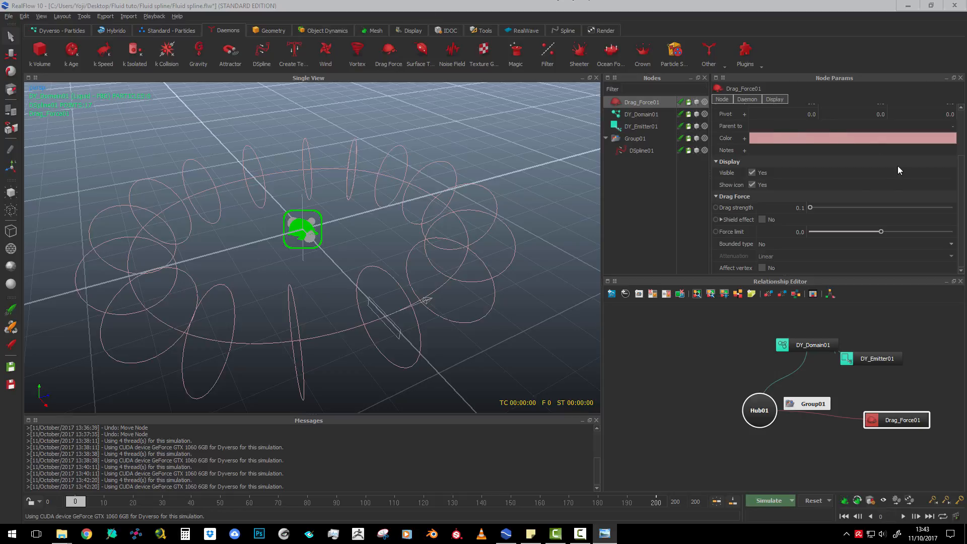
double_click(795, 206)
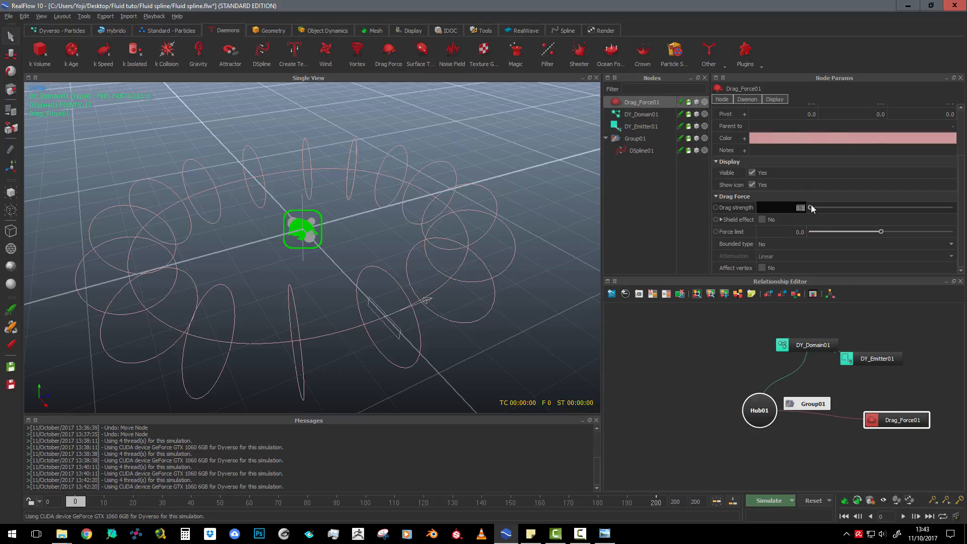
type("0.2")
left_click(683, 220)
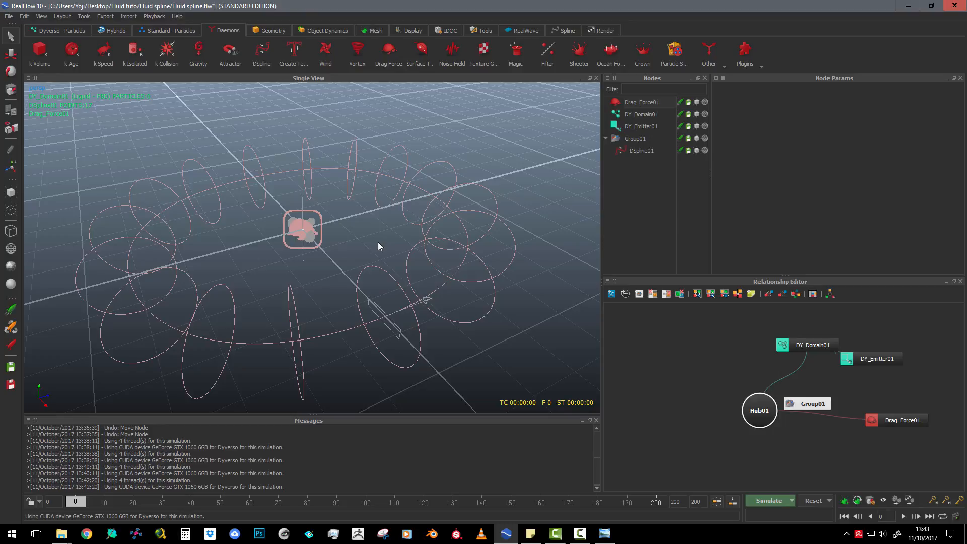
Simulate the scene with the drag force through frame 200 and examine how the fluid follows the ring
left_click(781, 499)
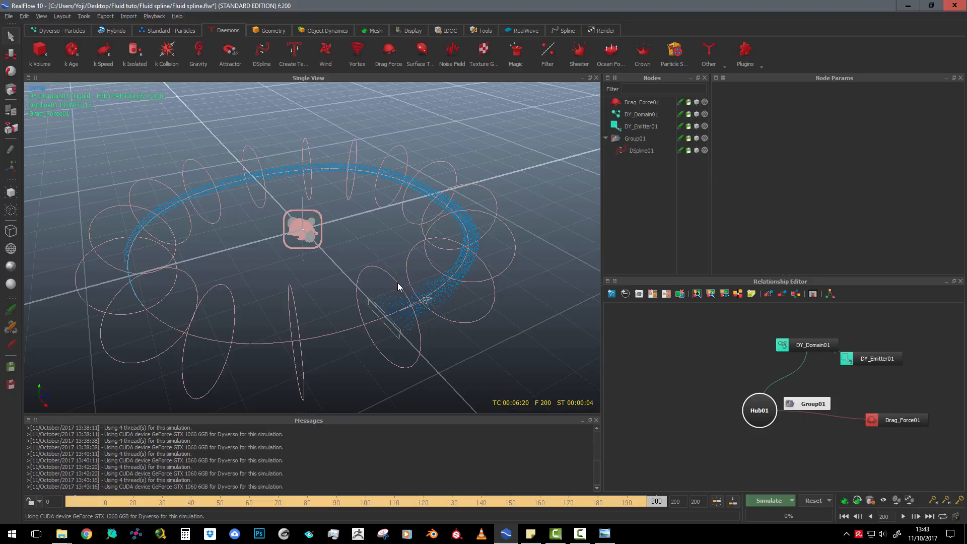
left_click(640, 102)
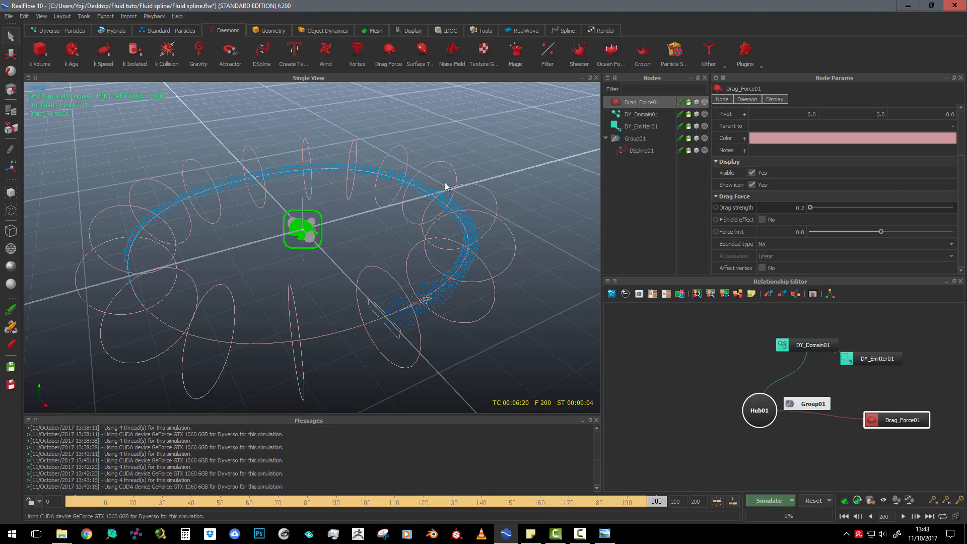
scroll(385, 255, "down", 2)
scroll(385, 256, "up", 3)
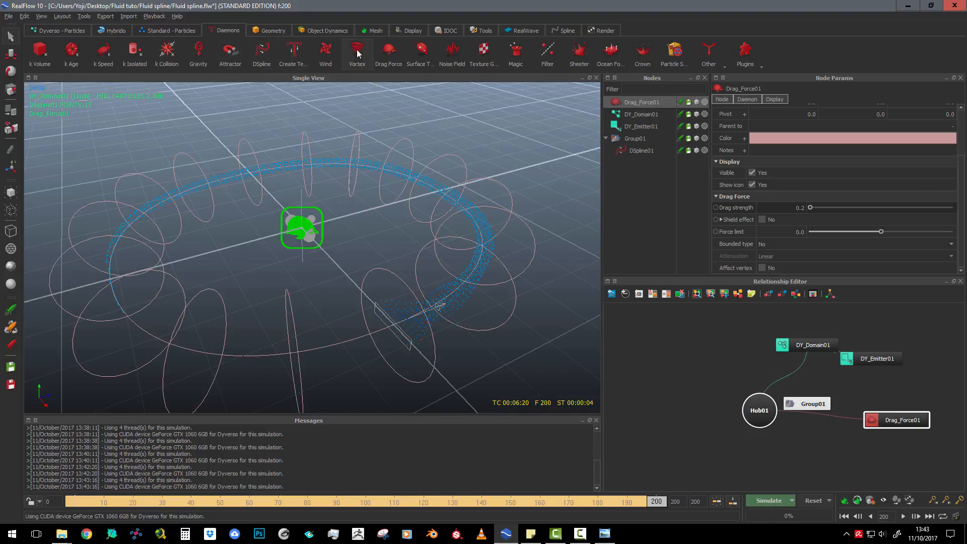
Add a Noise Field daemon, reset all simulation data and simulate the scene again through frame 200
left_click(452, 52)
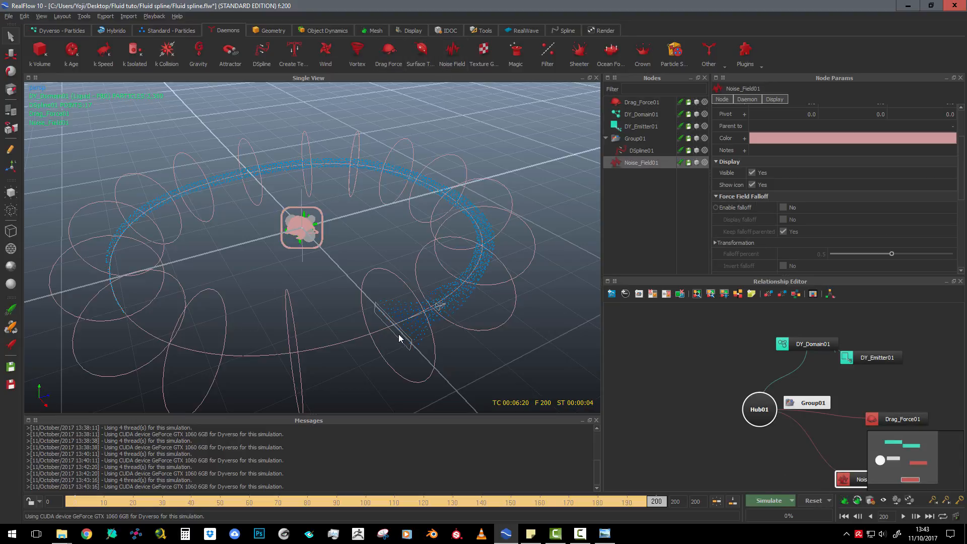
left_click(815, 501)
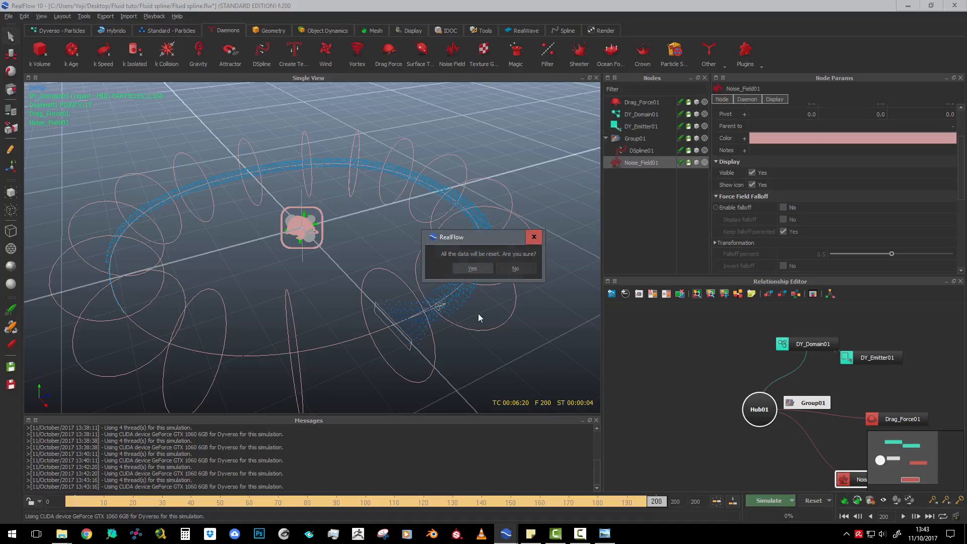
left_click(471, 269)
left_click(761, 500)
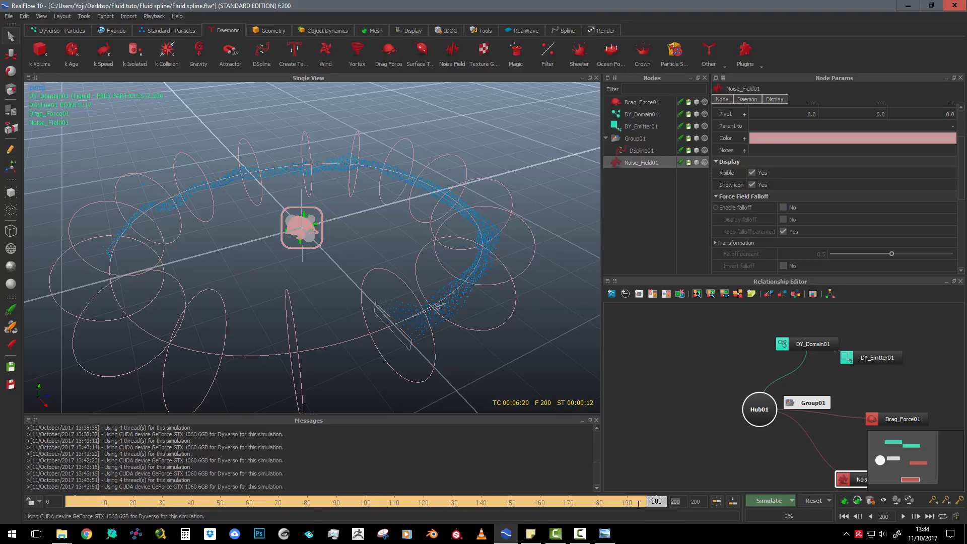
Extend the timeline to 600 frames and continue the simulation to the end
type("600")
left_click(717, 463)
left_click(776, 497)
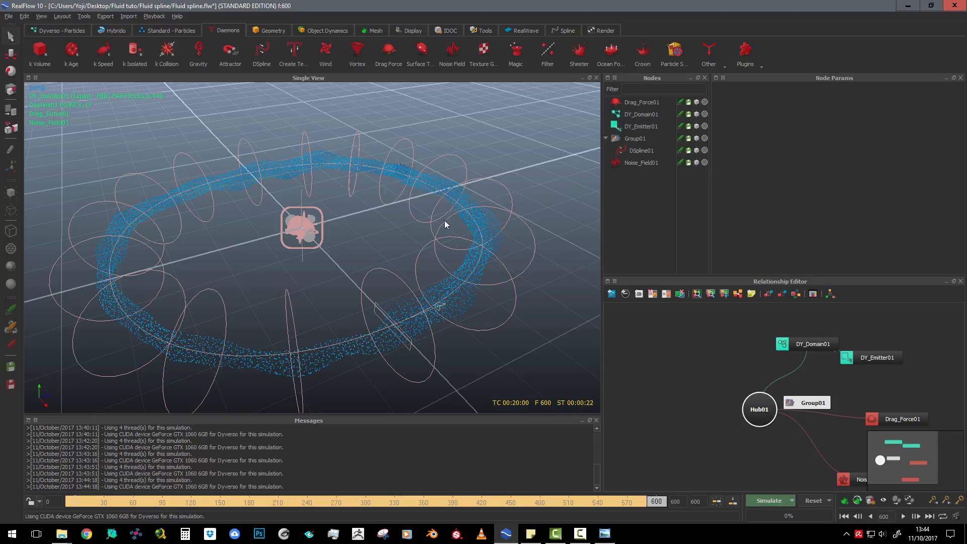
Keyframe the square emitter's speed so it drops from 2.0 to 0.0 at frame 185
left_click(410, 339)
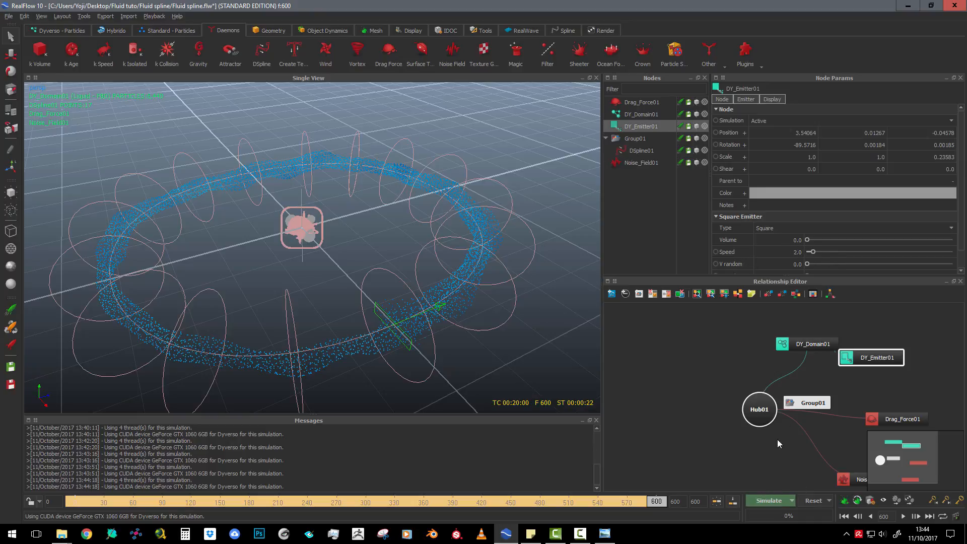
left_click_drag(655, 502, 257, 511)
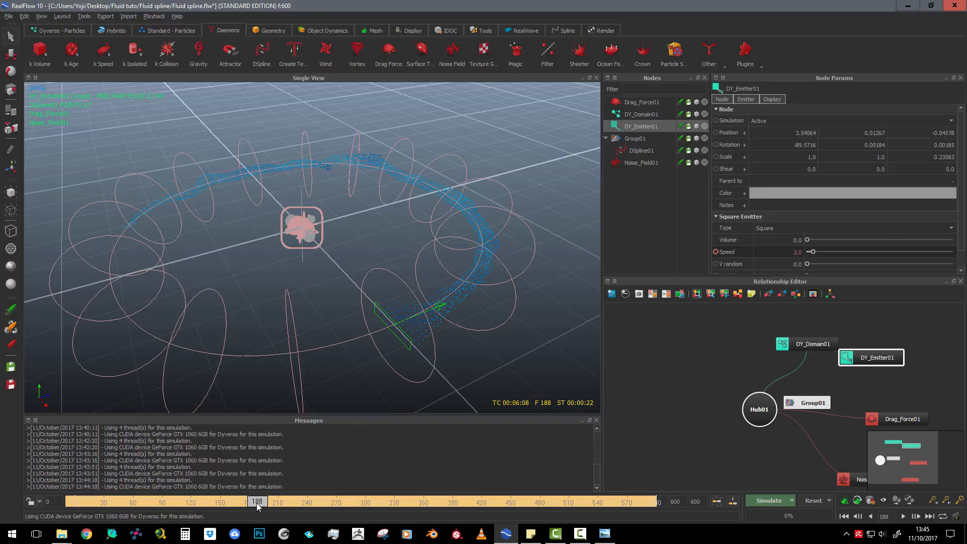
left_click_drag(256, 503, 255, 502)
Reset all simulation data and simulate with the keyframed emitter speed, stopping at about frame 401
left_click(812, 500)
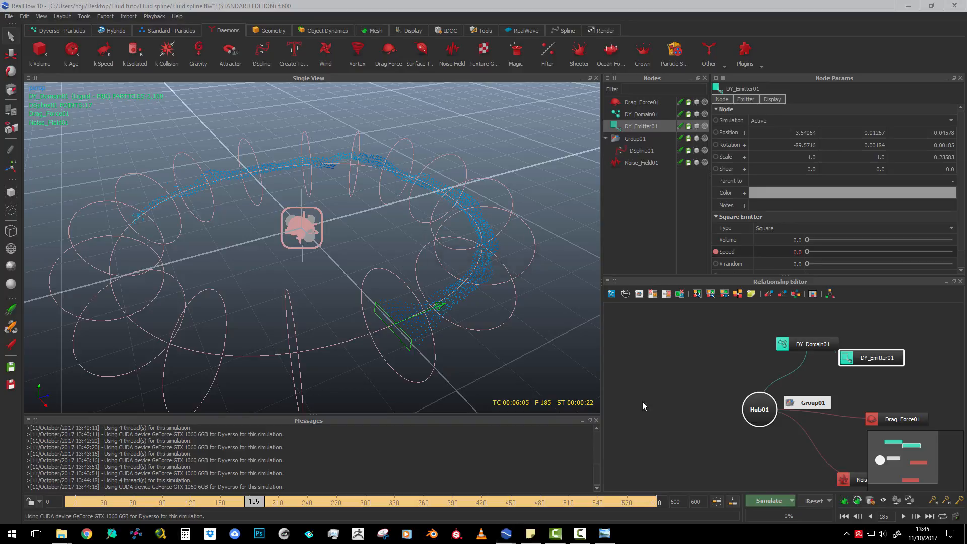
left_click(463, 268)
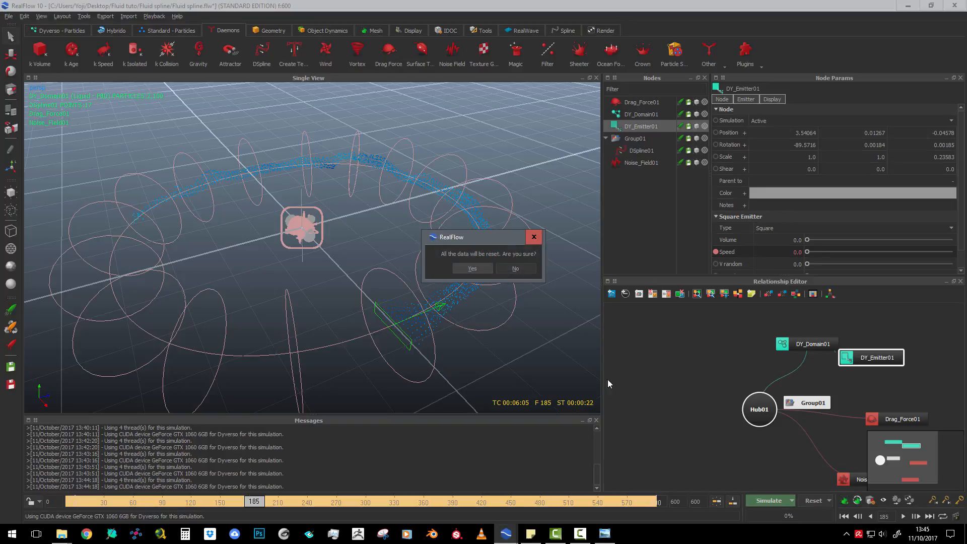
left_click(759, 500)
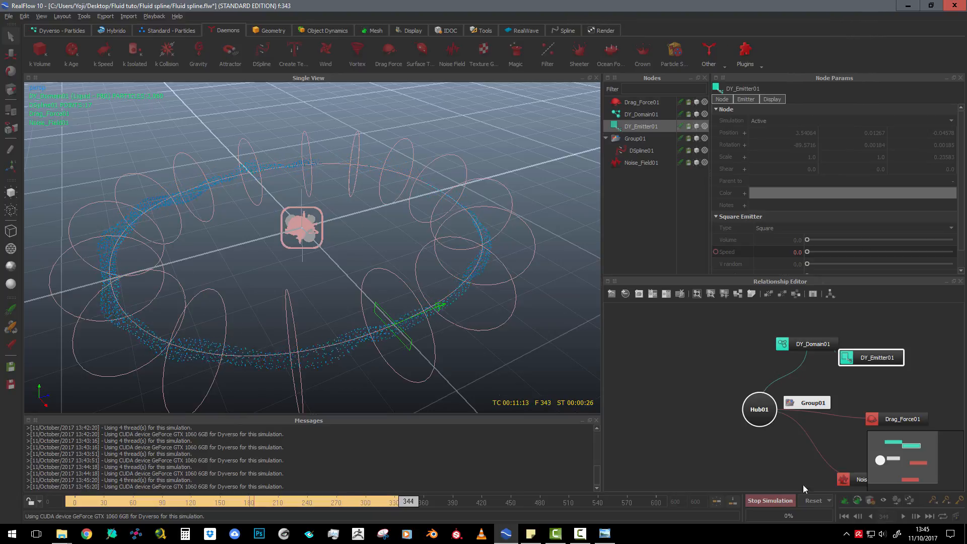
left_click(782, 503)
scroll(312, 298, "down", 3)
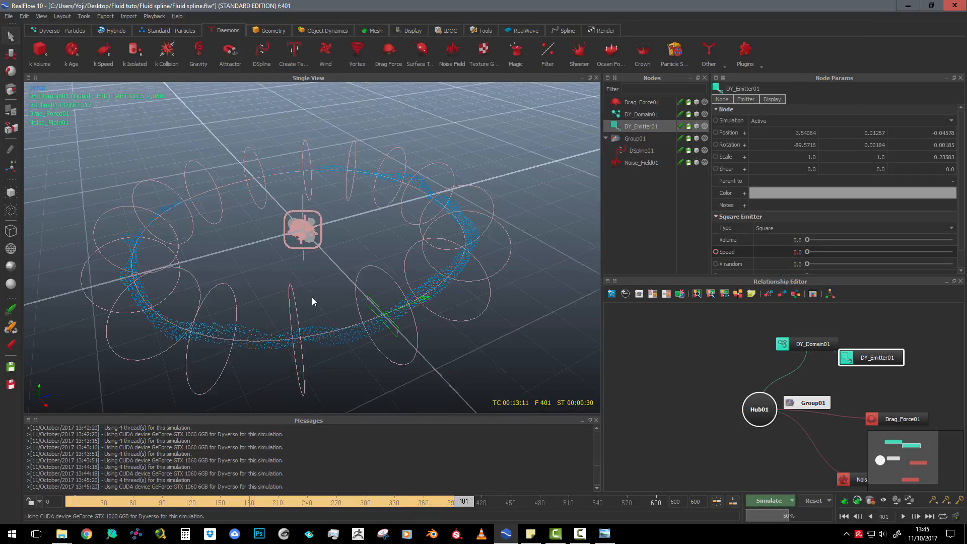
Raise the fluid domain's resolution to about 20.96, reset the data and run the simulation, stopping it partway
left_click(651, 115)
scroll(775, 242, "down", 1)
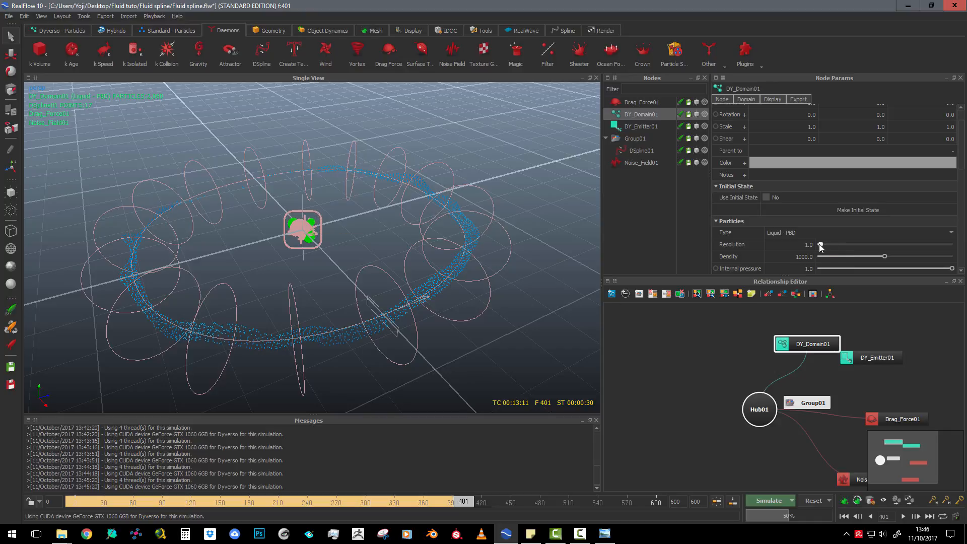
left_click_drag(819, 244, 874, 243)
key("ctrl+r")
left_click(474, 267)
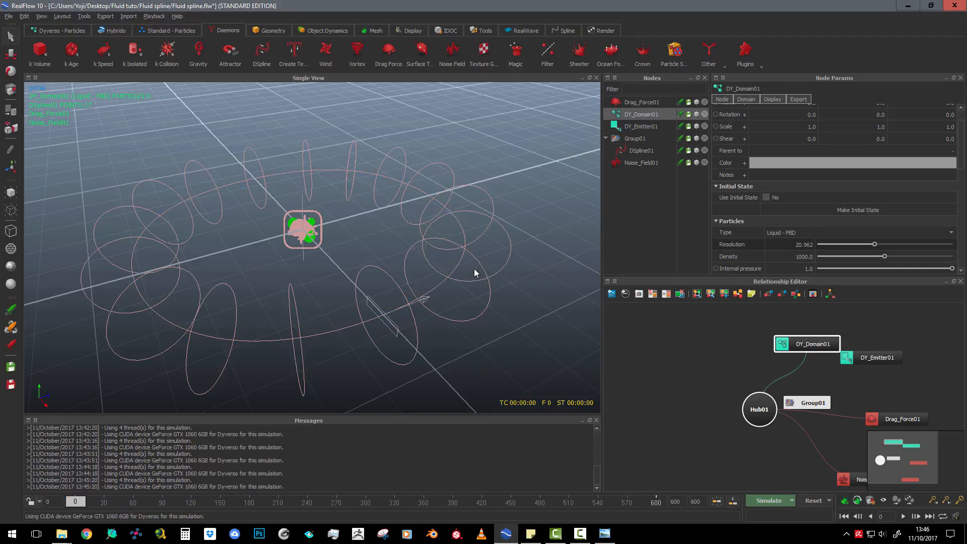
key("ctrl+a")
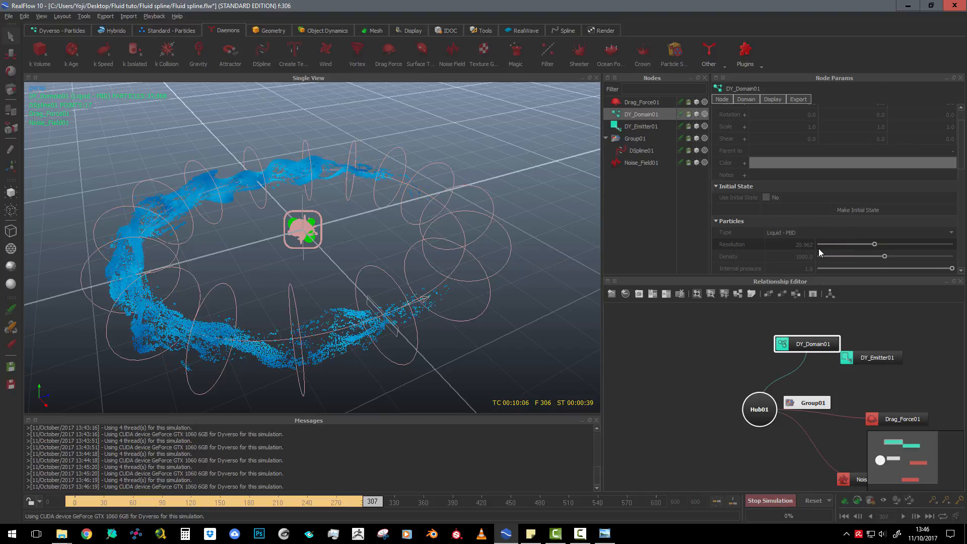
left_click(781, 500)
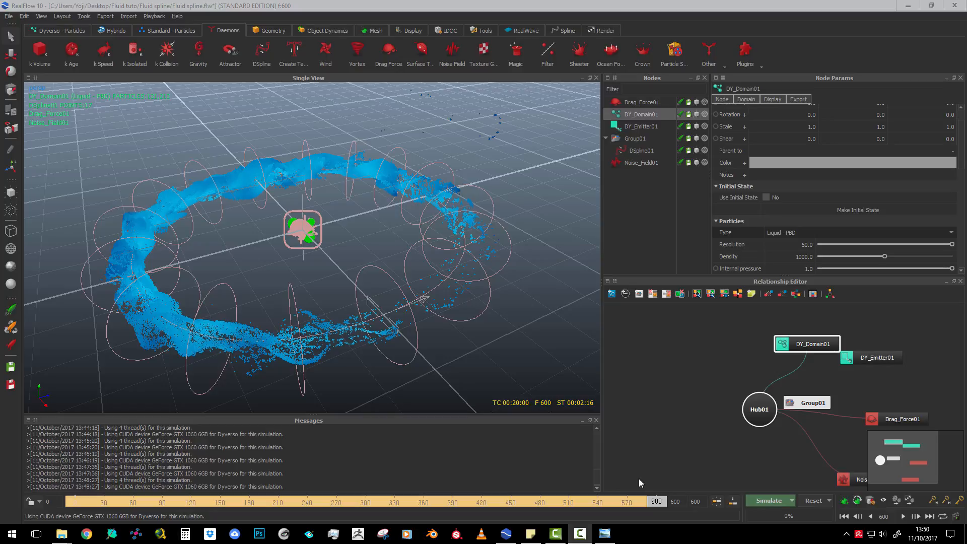
Examine the simulated fluid's shape along the ring at frames 334, 527 and 536
left_click_drag(654, 501, 399, 483)
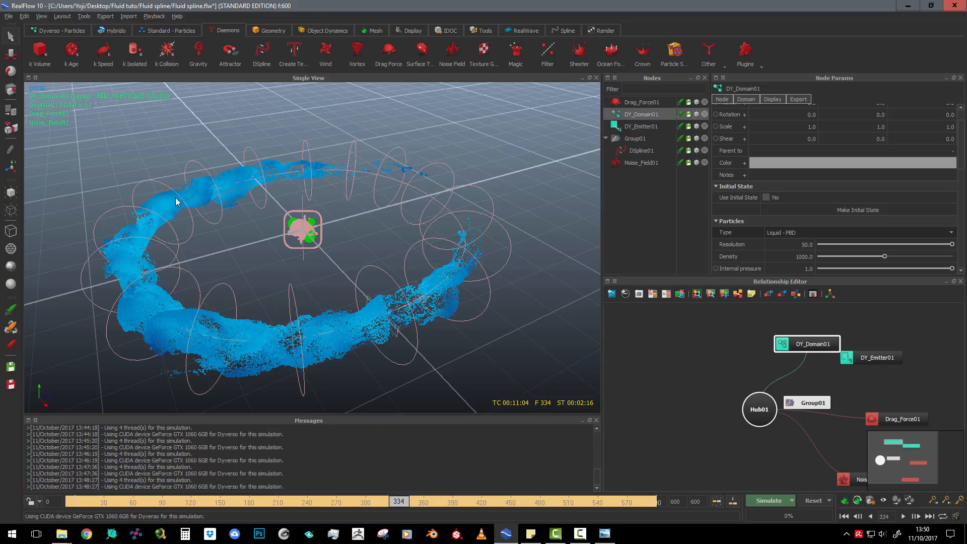
left_click_drag(409, 501, 585, 448)
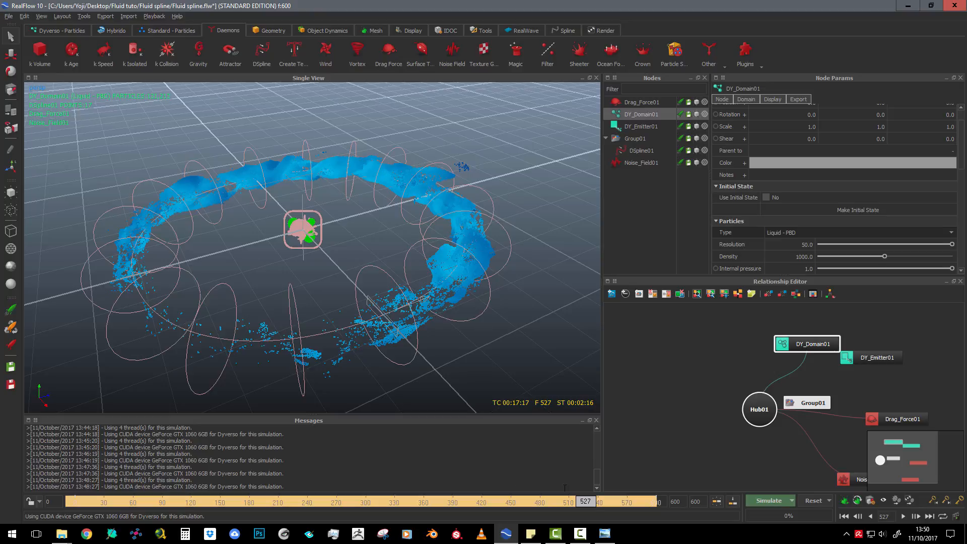
left_click(595, 502)
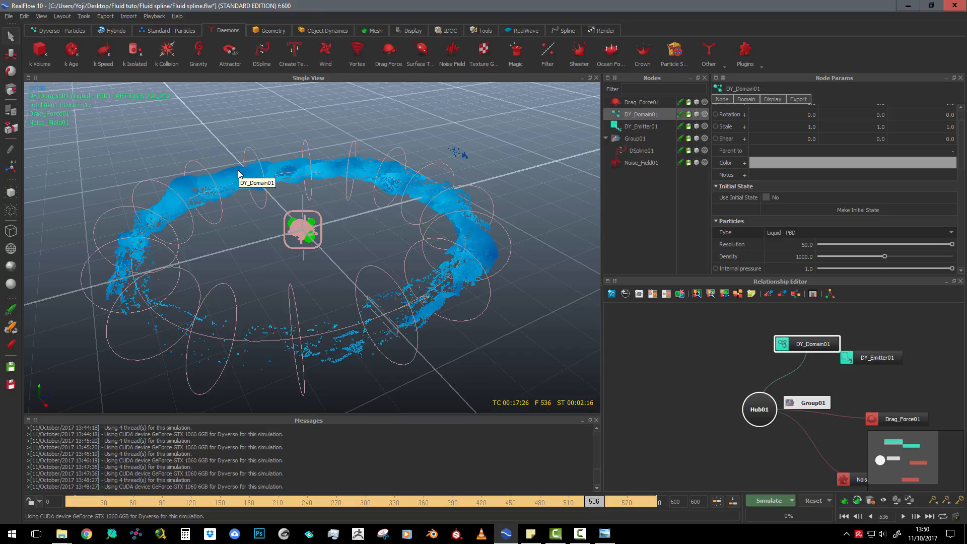
Add a VDB particle mesh for the fluid and build it at frame 342
left_click(600, 501)
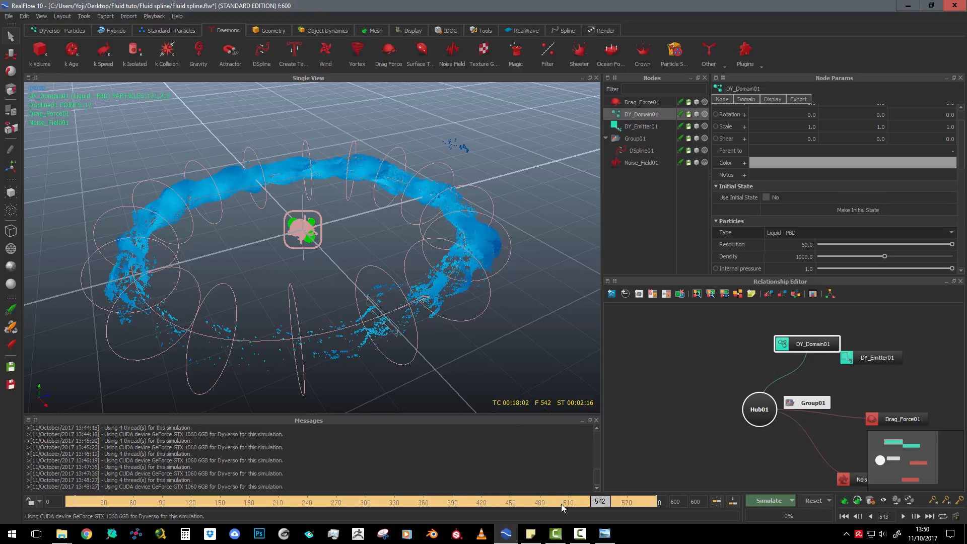
left_click(405, 501)
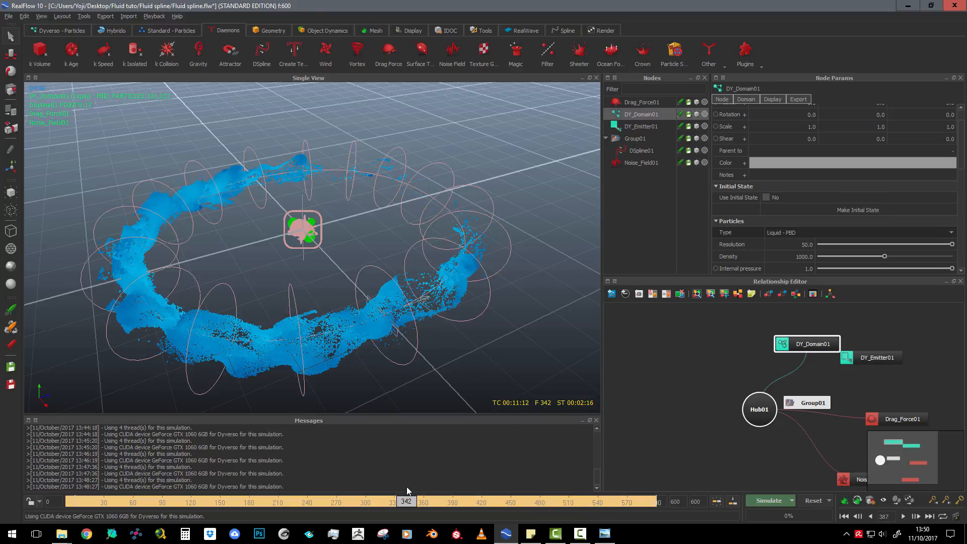
left_click(371, 32)
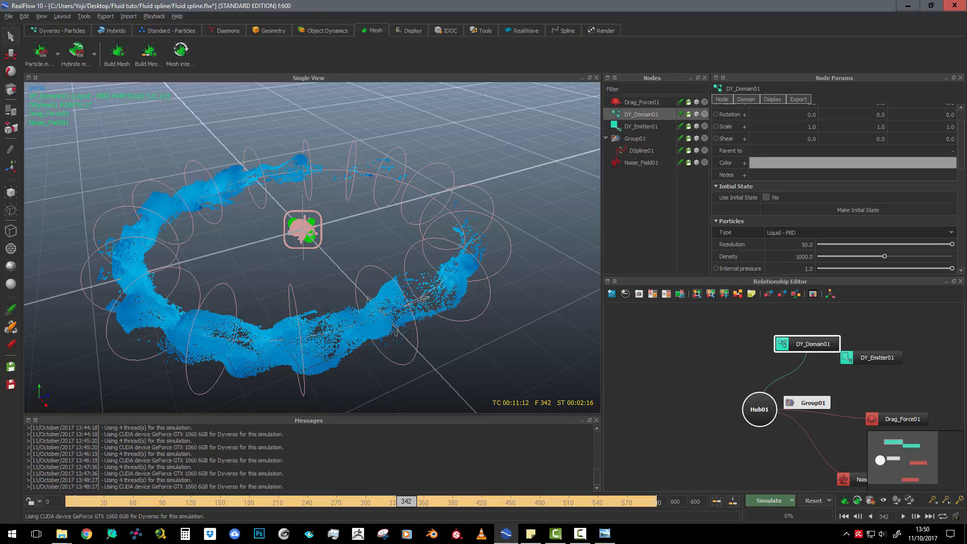
key("alt+Tab")
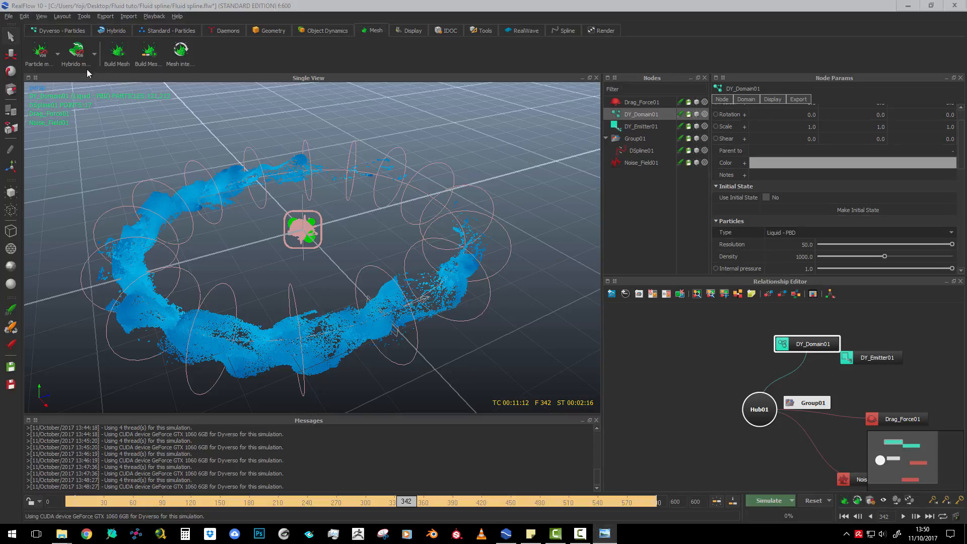
left_click(42, 54)
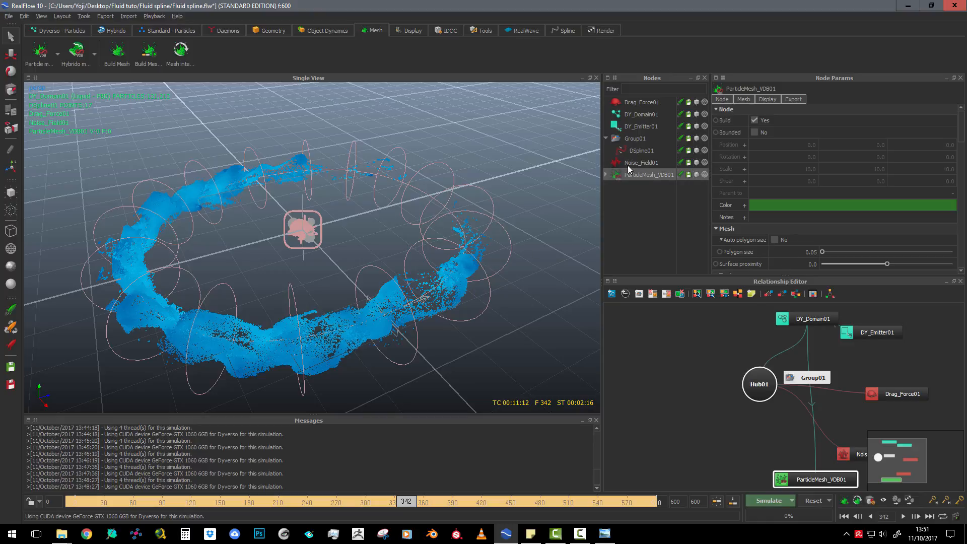
left_click(844, 501)
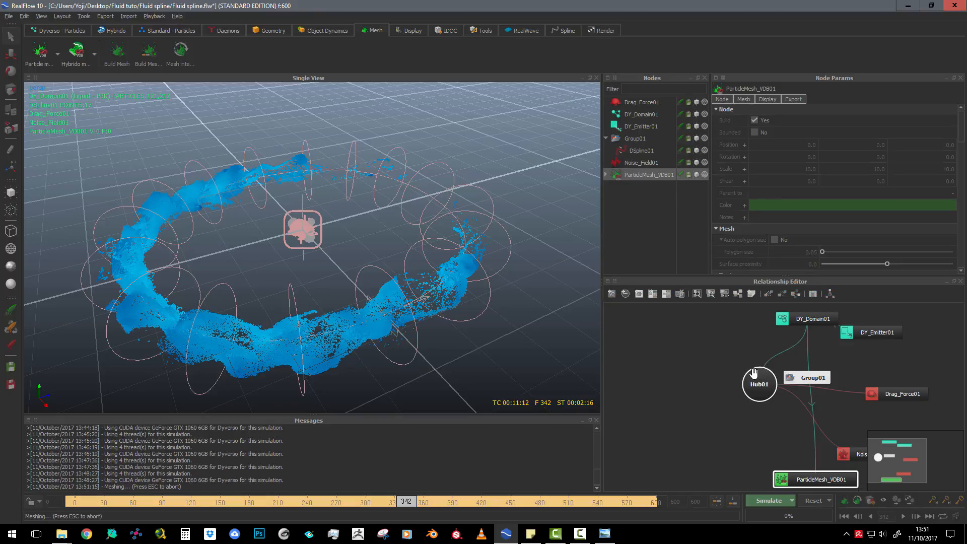
Display the particle mesh smooth-shaded and inspect its surface along the ring with the mesh deselected
scroll(518, 243, "up", 5)
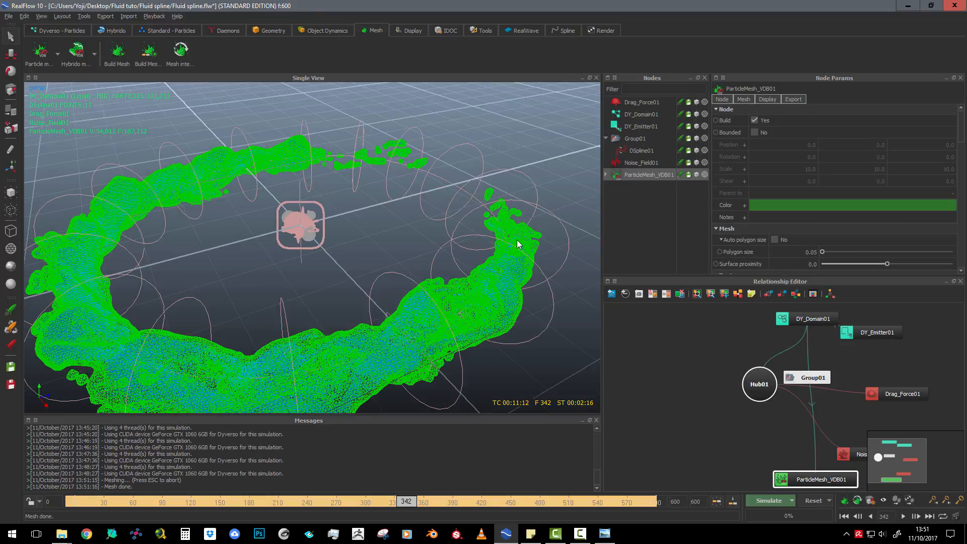
scroll(517, 241, "down", 3)
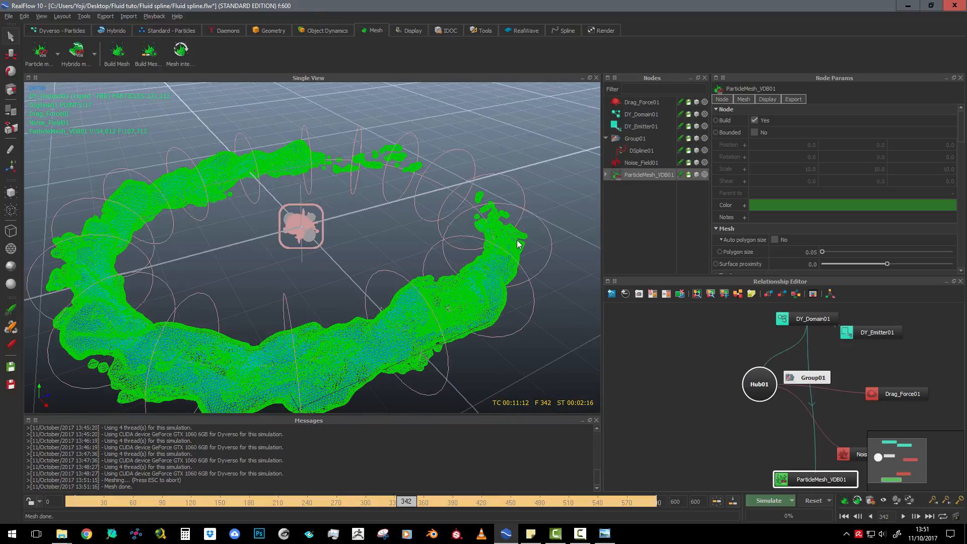
left_click(704, 174)
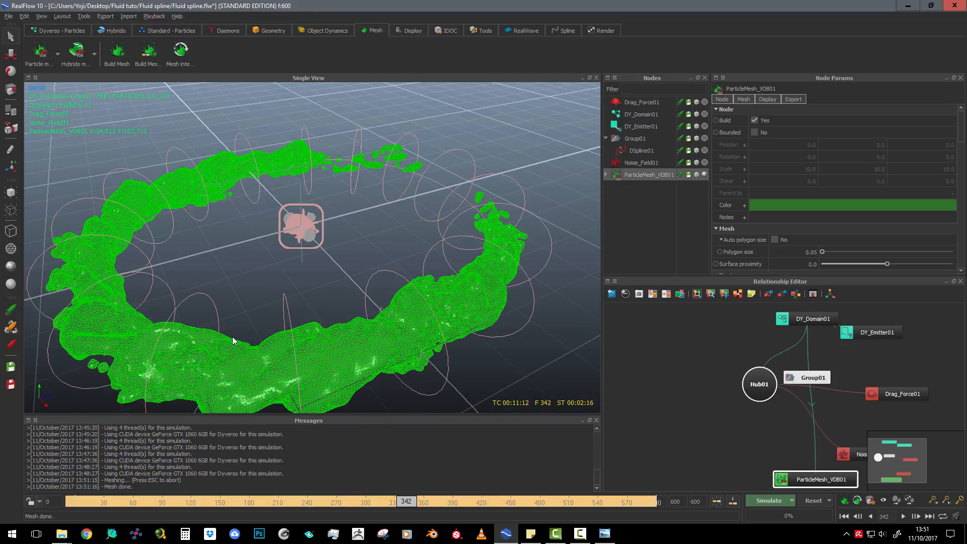
left_click(11, 286)
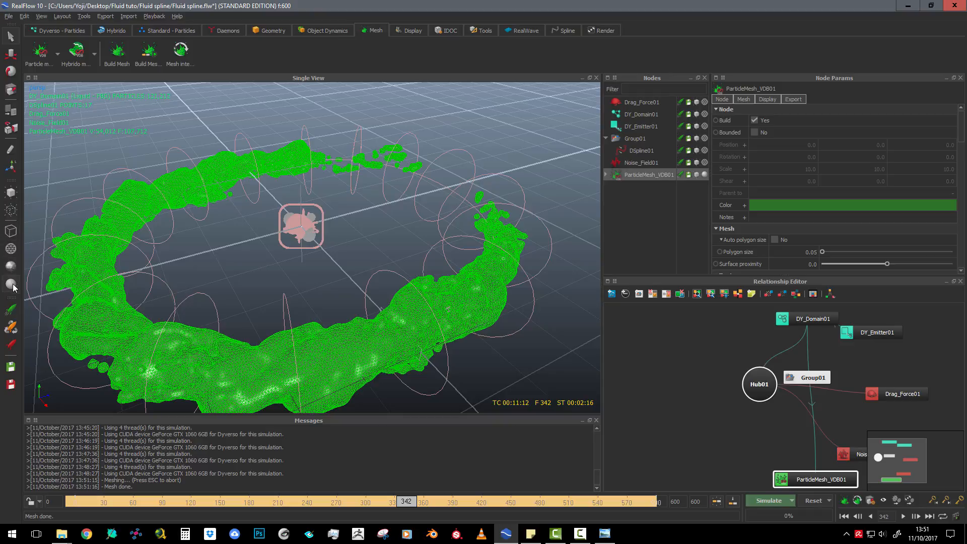
scroll(396, 332, "down", 4)
scroll(396, 333, "up", 5)
scroll(396, 333, "down", 3)
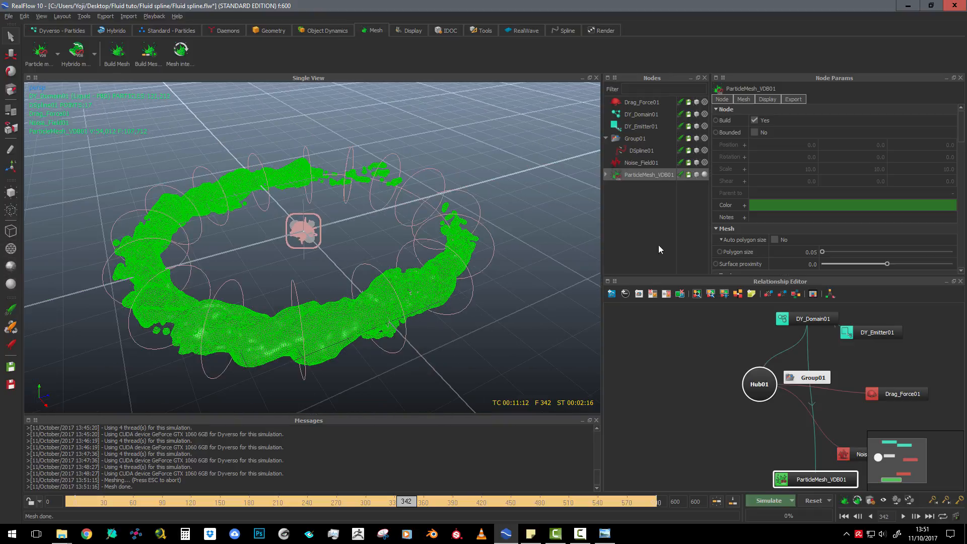
left_click(635, 162)
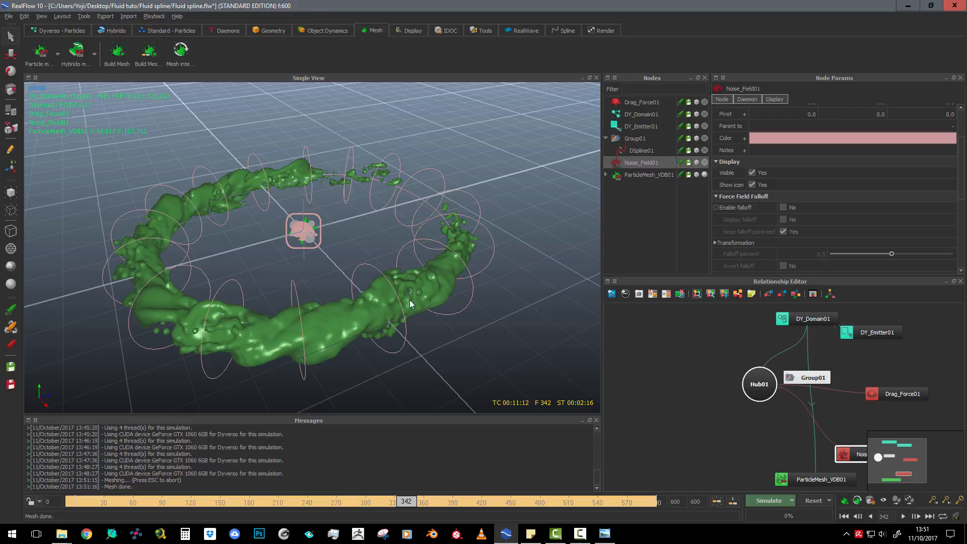
scroll(226, 192, "up", 3)
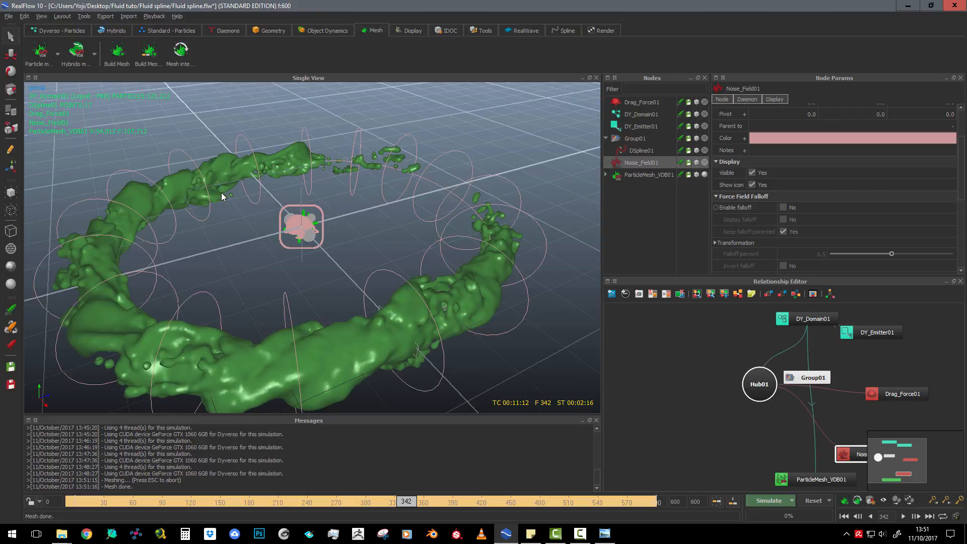
scroll(221, 192, "down", 2)
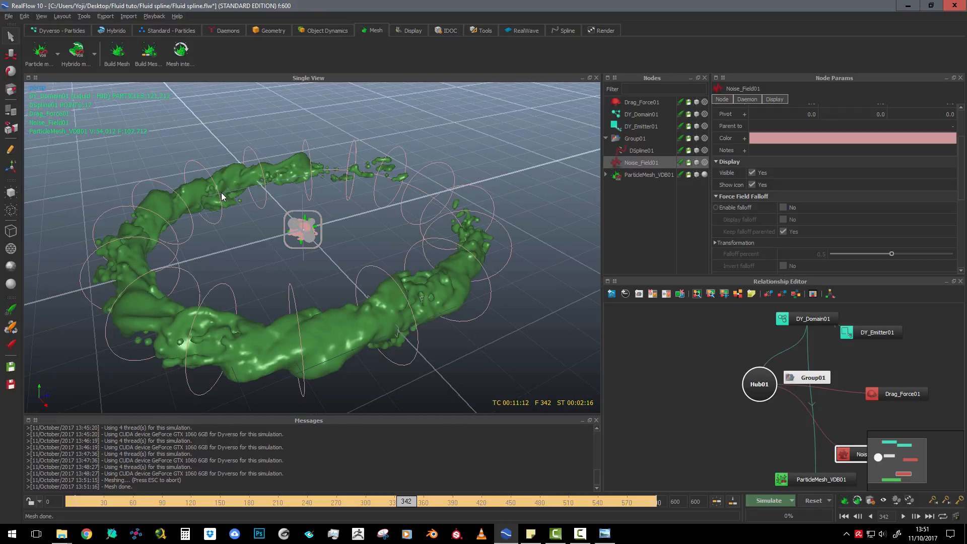
Set the particle mesh's polygon size to 0.025
left_click(290, 162)
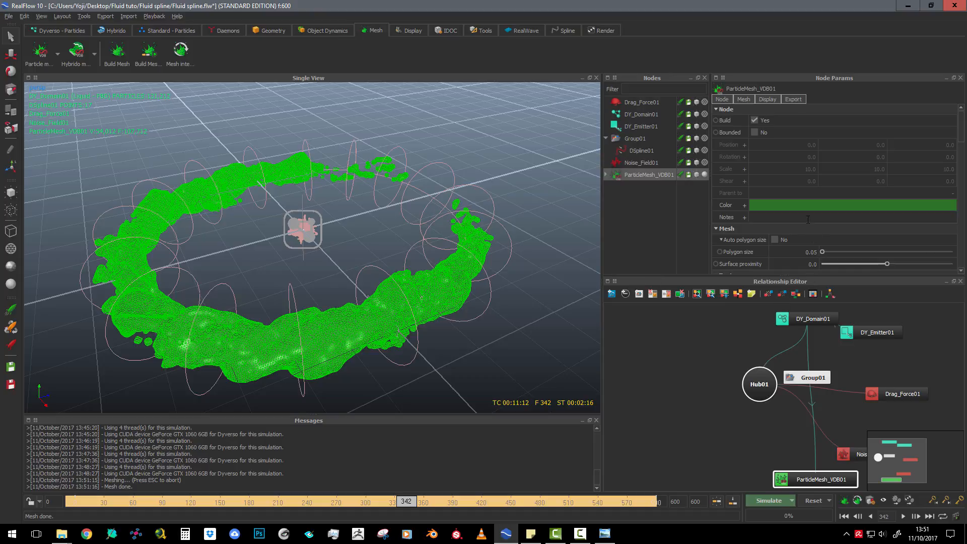
scroll(812, 196, "down", 2)
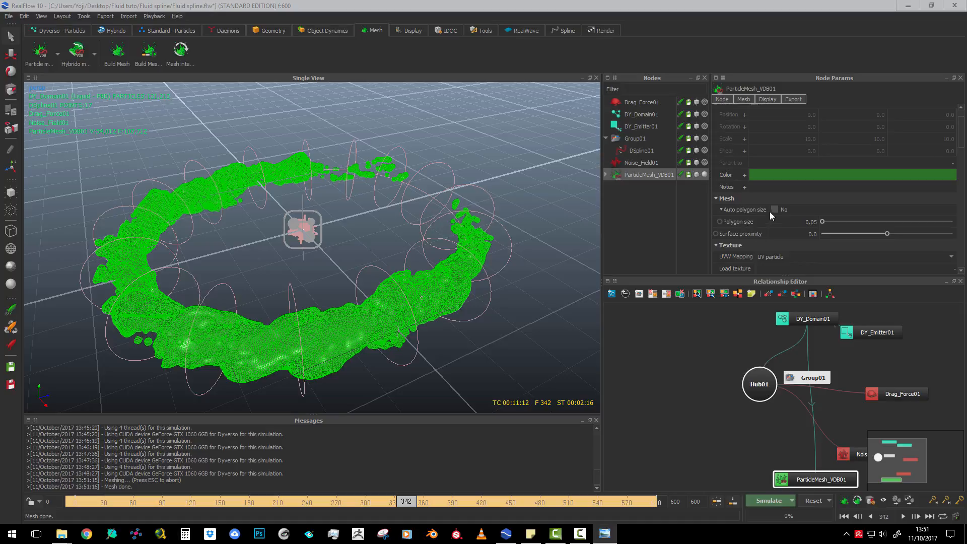
double_click(810, 221)
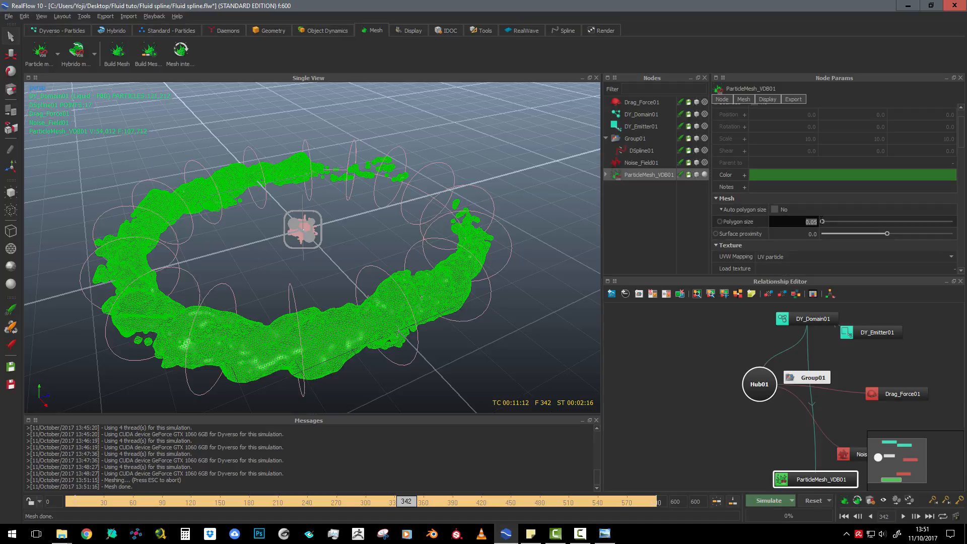
type("0.025")
left_click(685, 219)
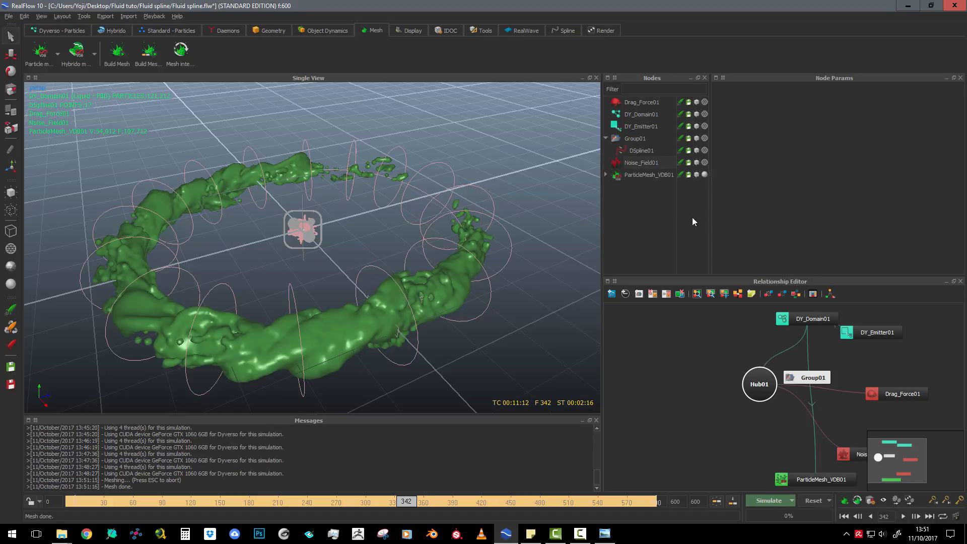
Enable the mesh filter on the particle mesh and set its thinning to 0.4
left_click(643, 174)
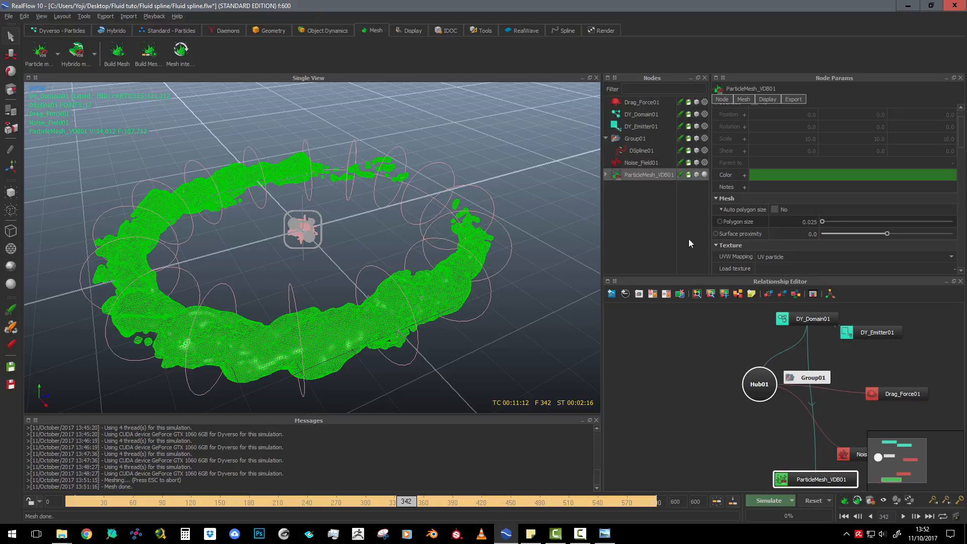
scroll(369, 318, "up", 3)
scroll(373, 316, "down", 2)
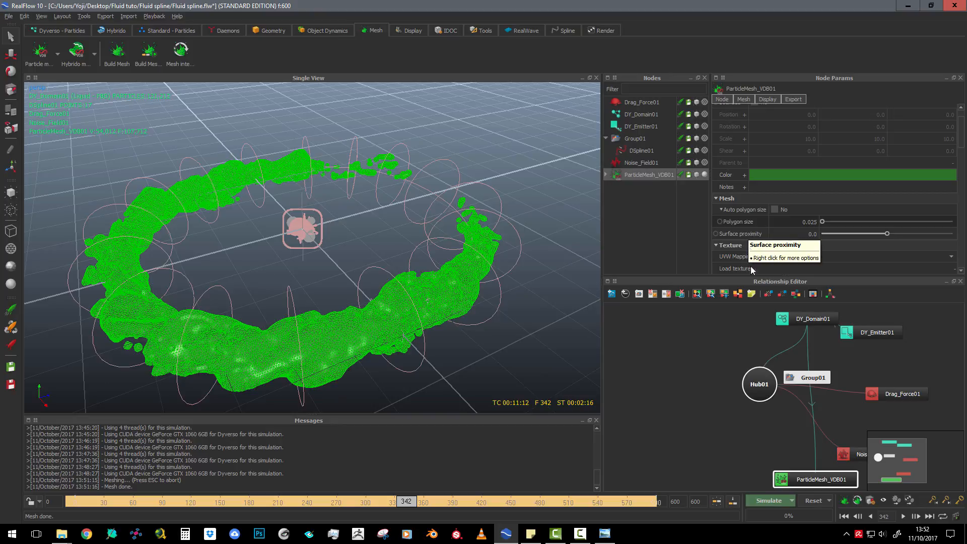
scroll(831, 230, "down", 1)
scroll(833, 215, "down", 1)
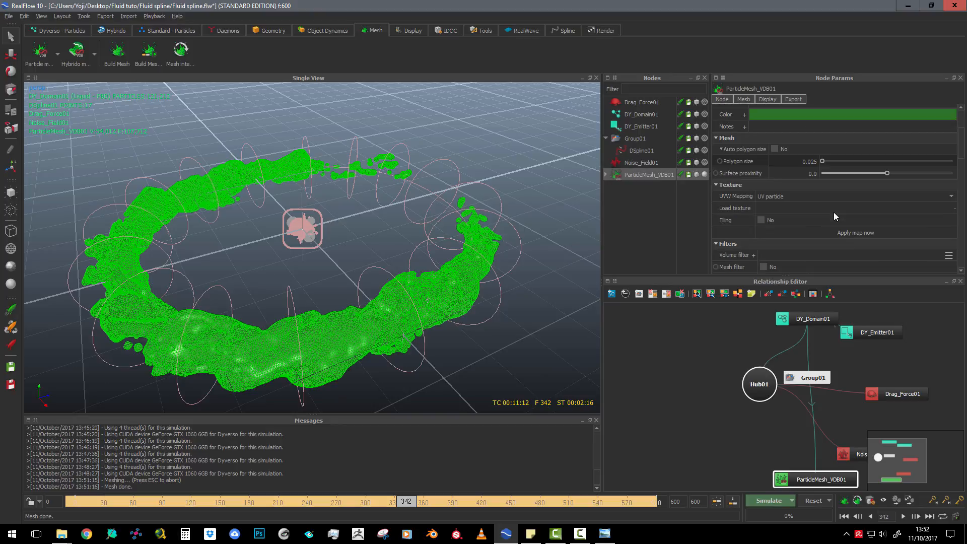
scroll(829, 200, "down", 2)
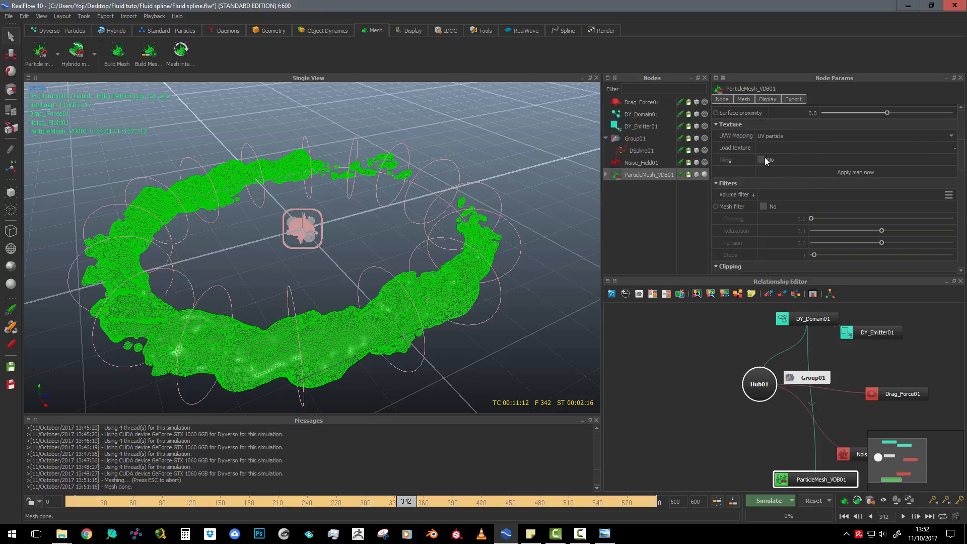
left_click(763, 206)
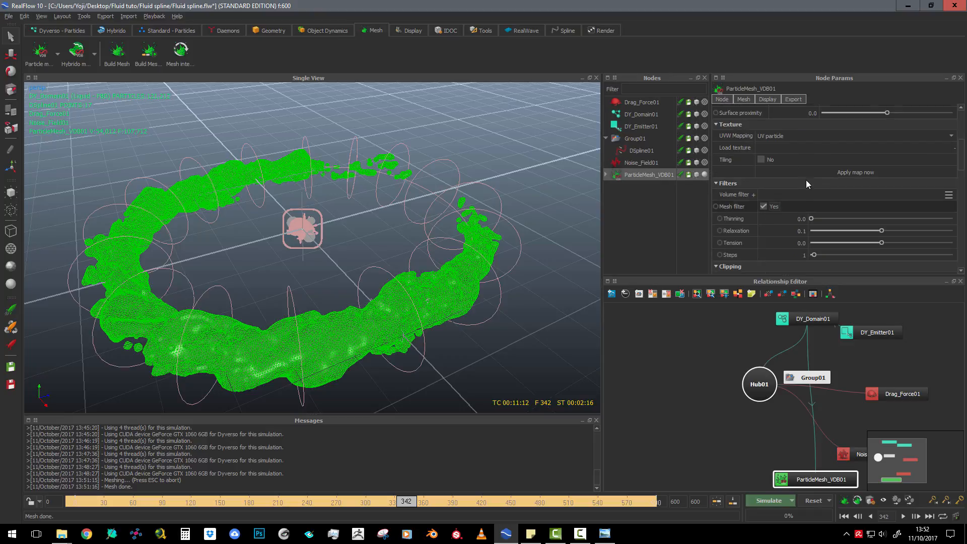
scroll(805, 180, "down", 1)
scroll(437, 269, "up", 1)
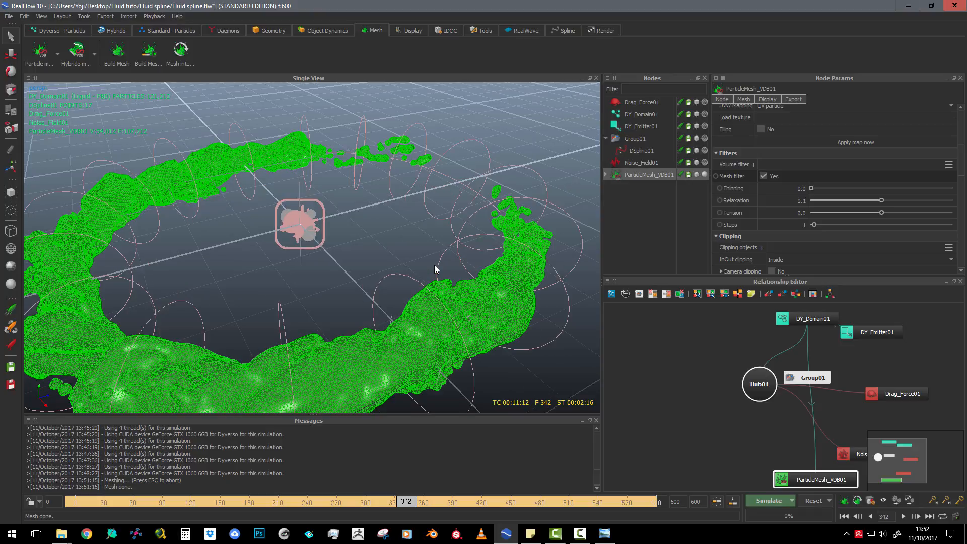
scroll(544, 217, "up", 1)
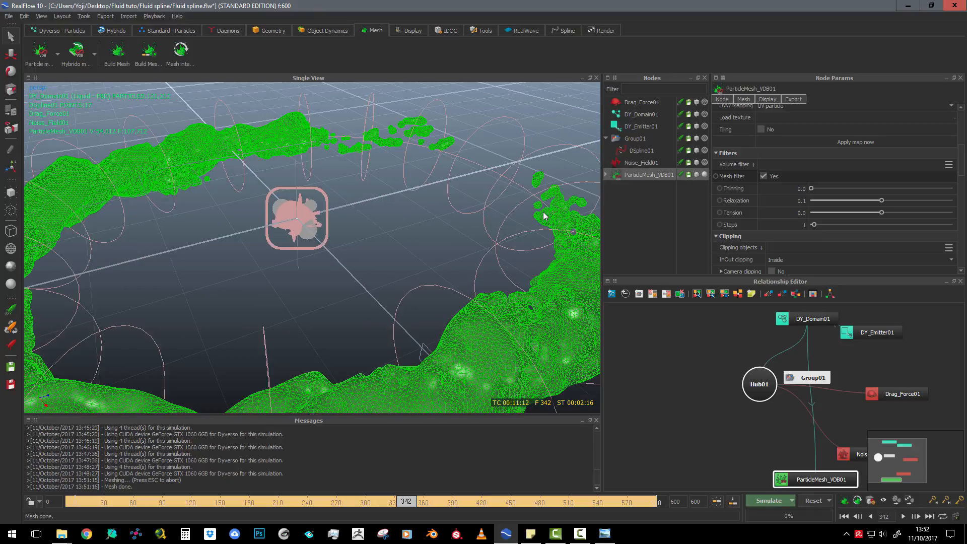
left_click(799, 188)
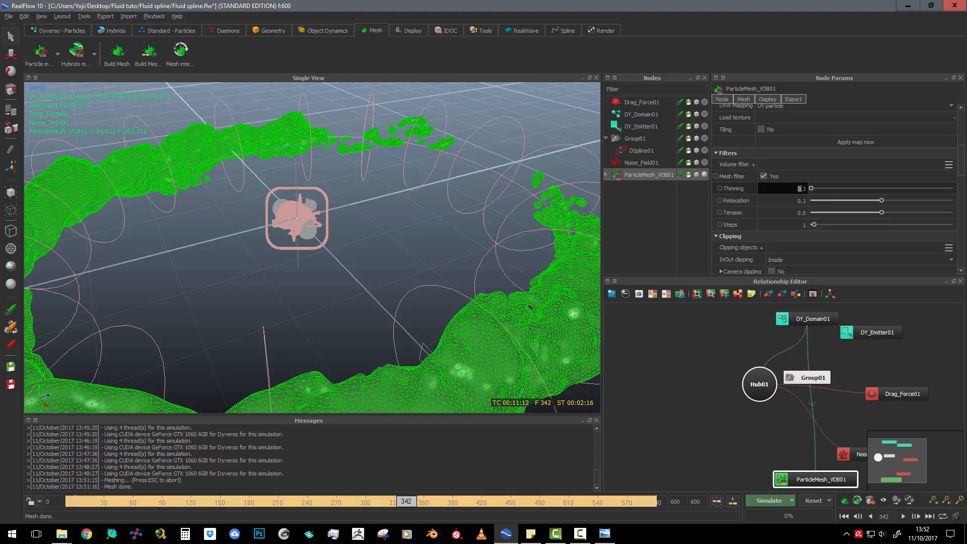
double_click(799, 188)
key("Return")
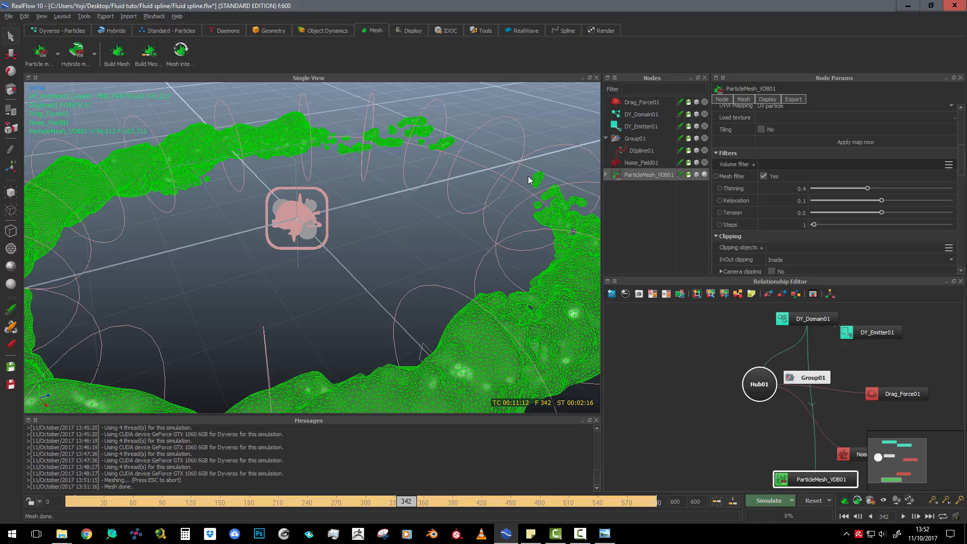
Rebuild the particle mesh with the new polygon size and filter, then inspect its shaded surface with the mesh deselected
scroll(518, 187, "down", 5)
scroll(514, 196, "up", 5)
scroll(514, 197, "down", 5)
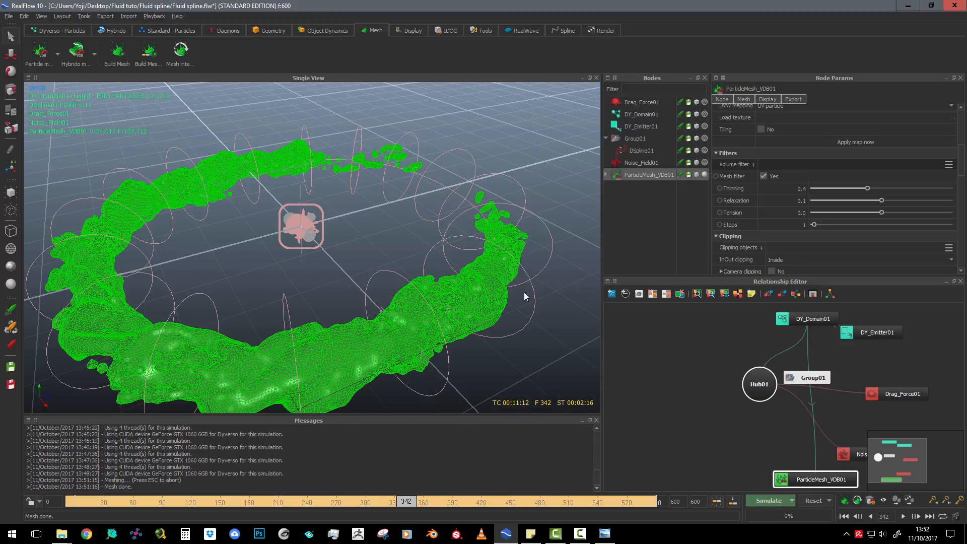
scroll(525, 297, "up", 5)
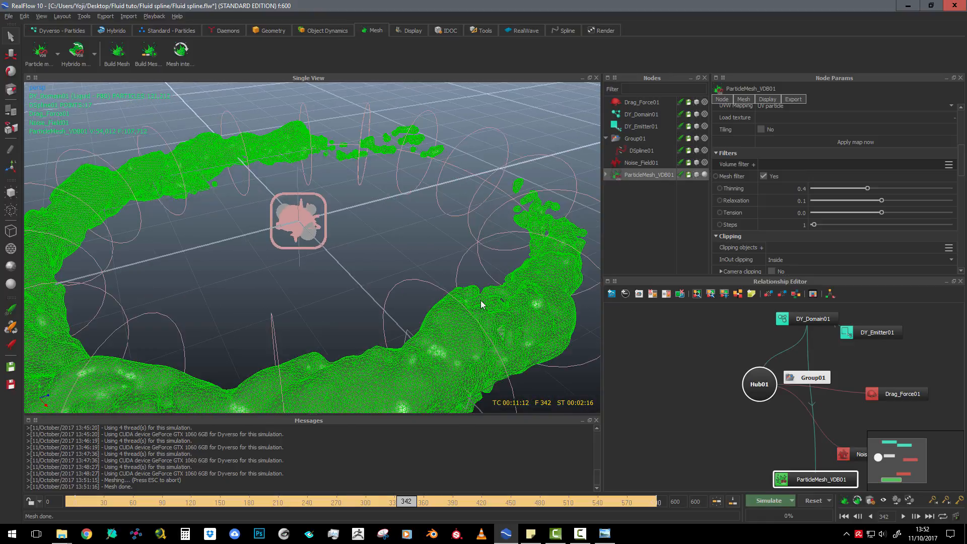
left_click(844, 501)
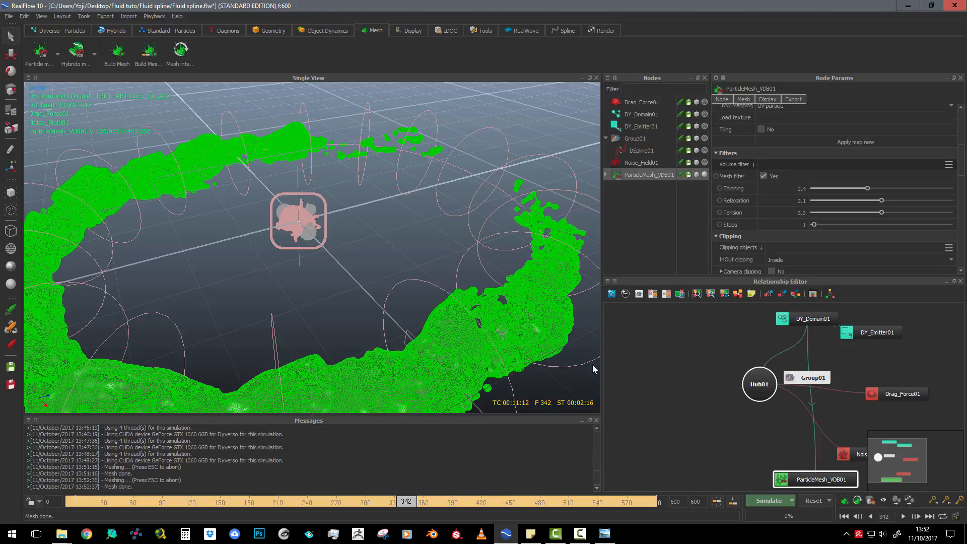
scroll(506, 277, "down", 2)
scroll(506, 273, "up", 2)
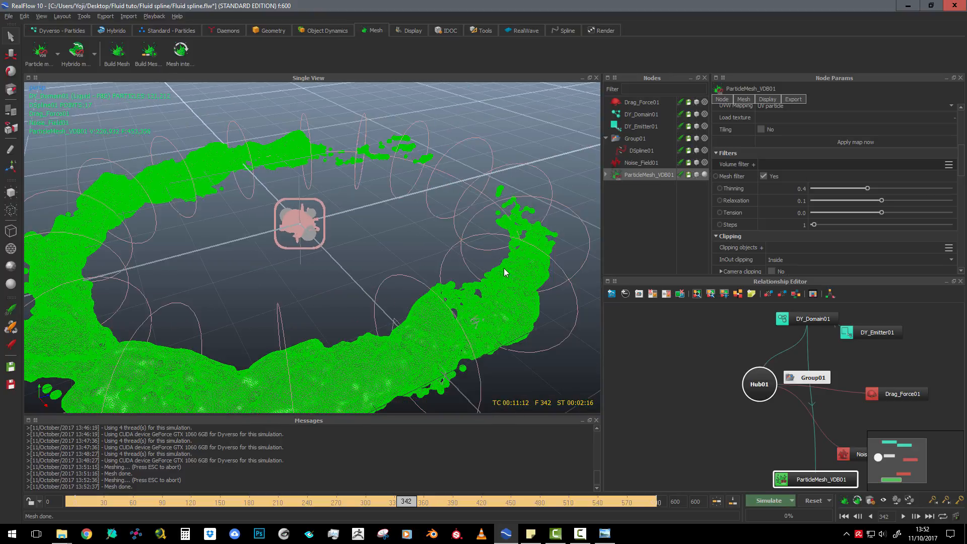
scroll(502, 267, "down", 2)
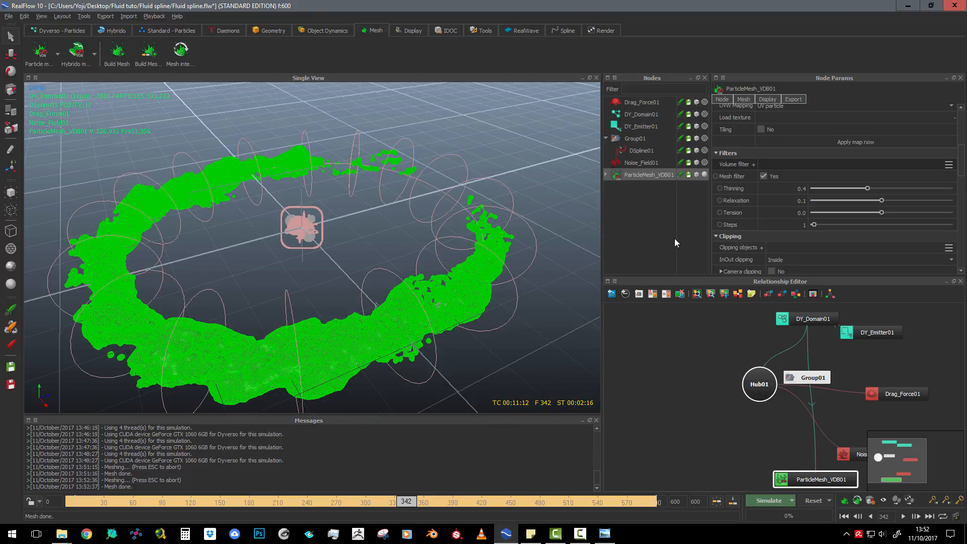
left_click(635, 163)
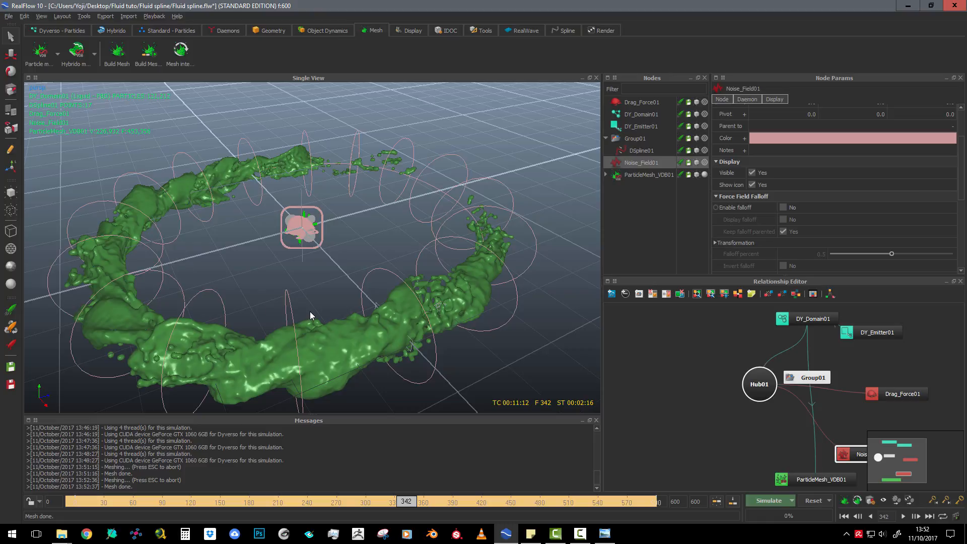
Set the particle mesh filter's relaxation to 8.0 and its steps to 0
left_click(641, 177)
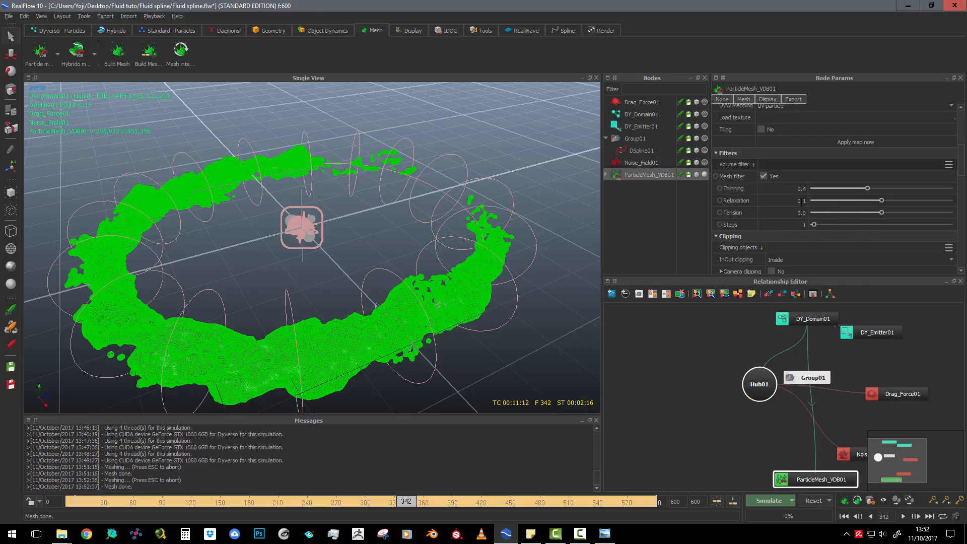
double_click(801, 201)
type("8")
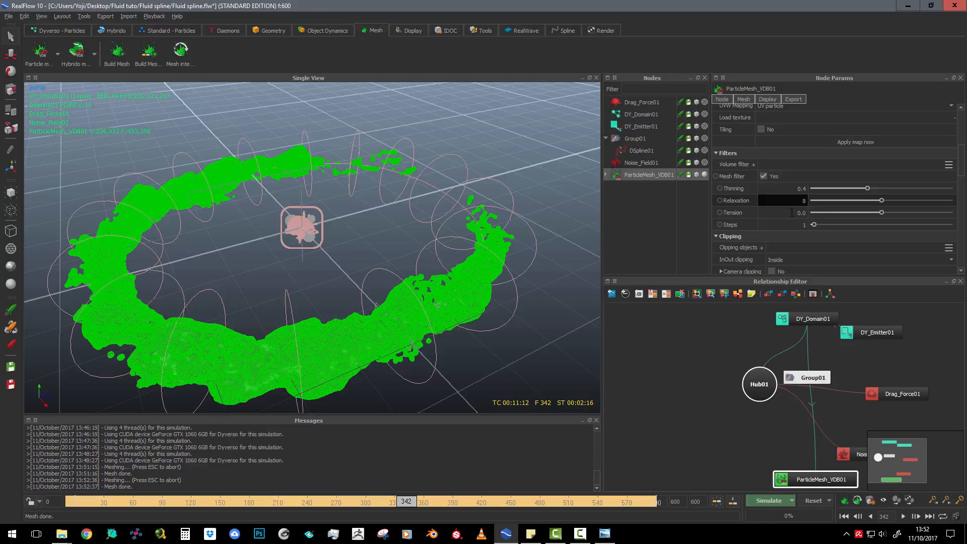
key("Tab")
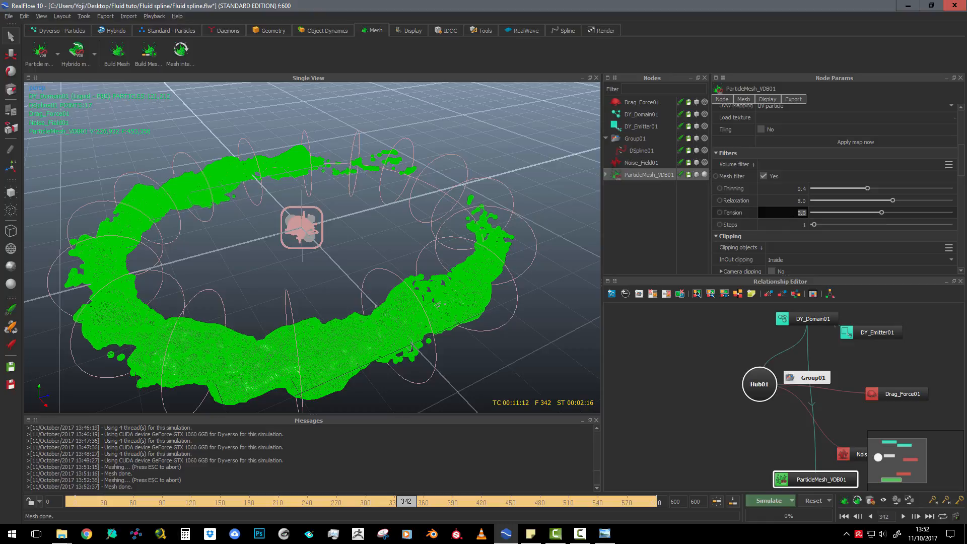
left_click(803, 227)
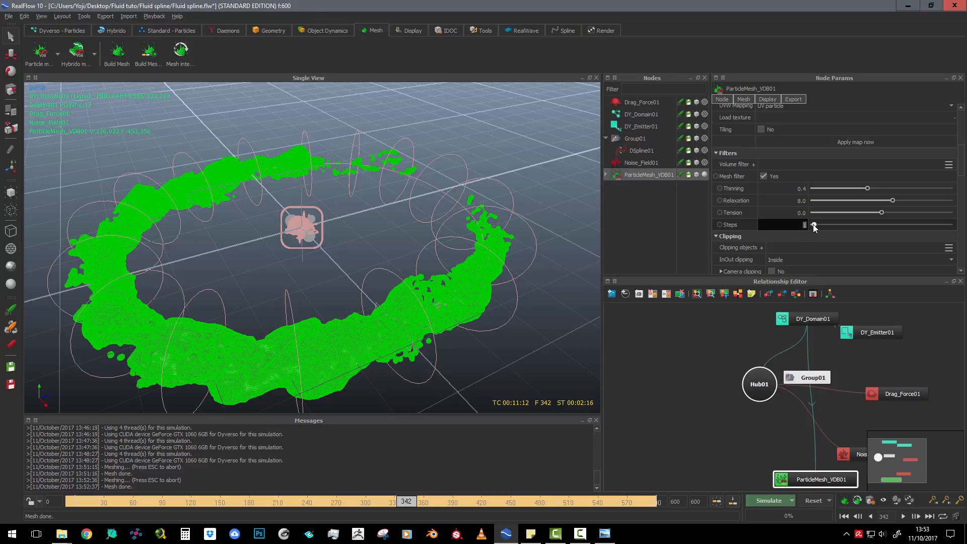
left_click_drag(812, 225, 800, 223)
left_click(820, 237)
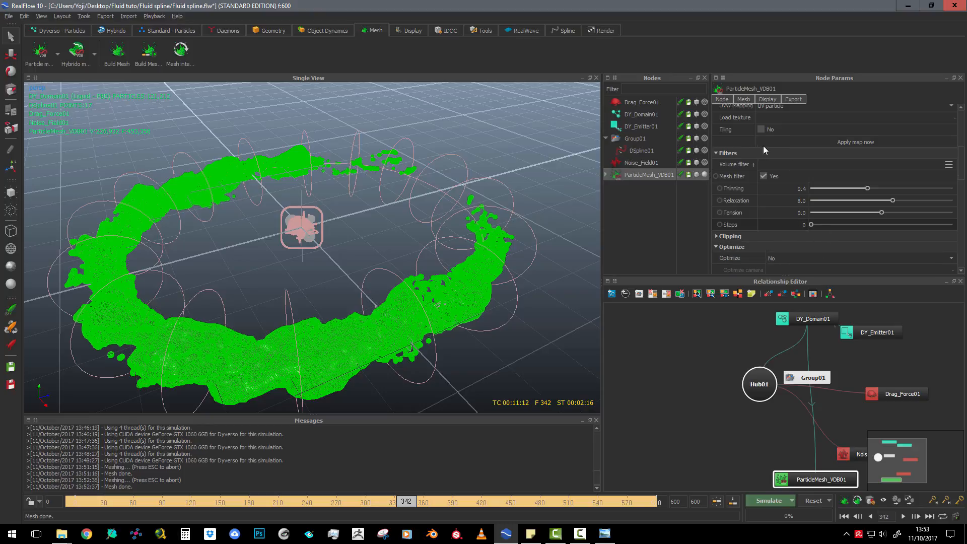
Add a Smooth volume filter with 1 iteration to the particle mesh and rebuild the mesh
left_click(754, 164)
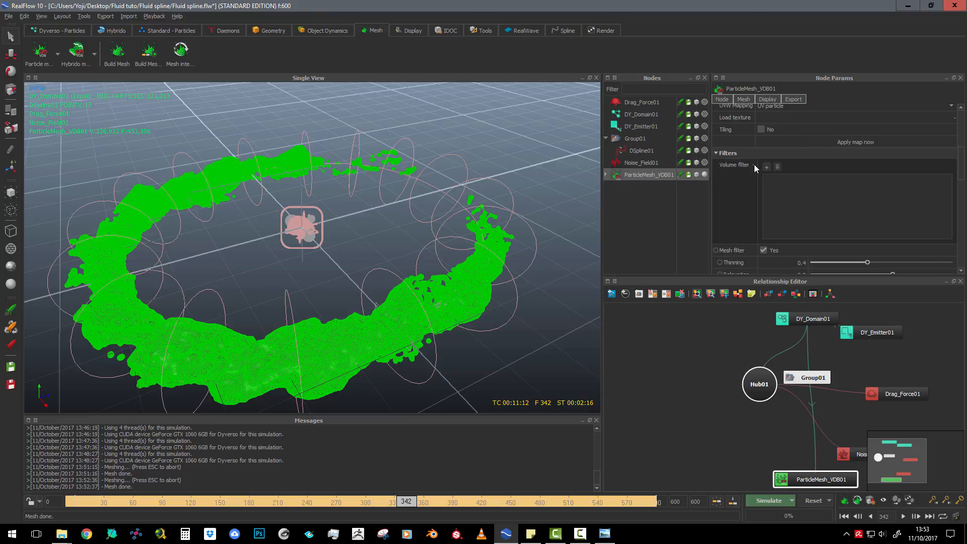
left_click(766, 166)
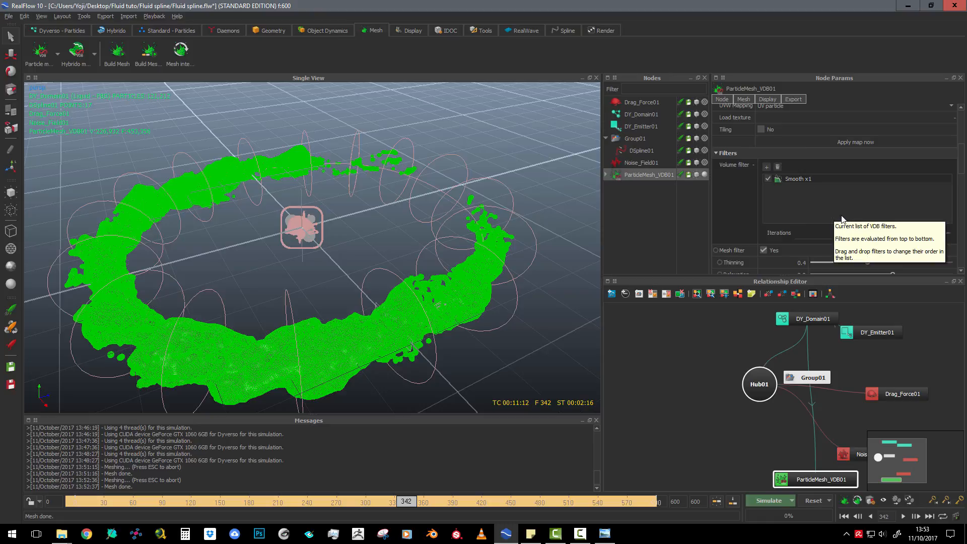
left_click(848, 505)
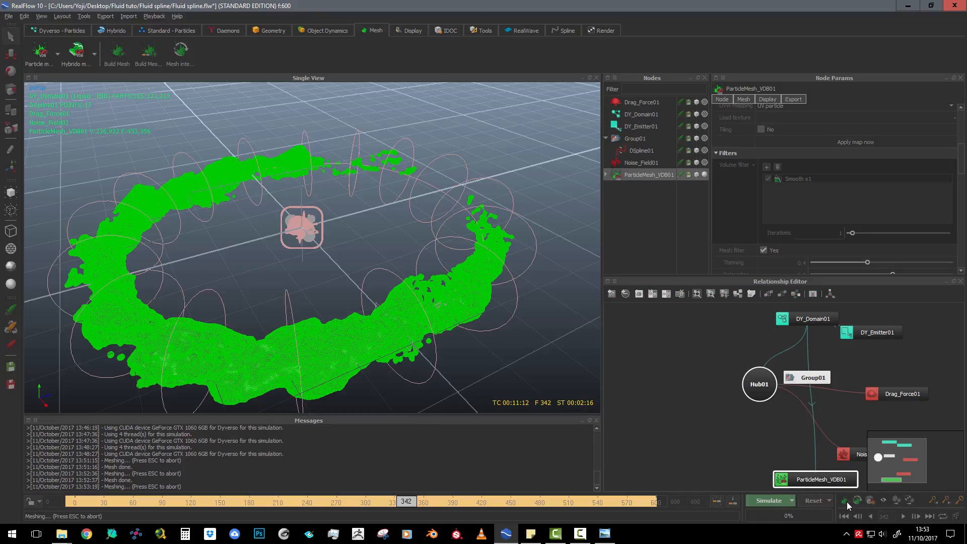
Inspect the shaded surface of the smoothed particle mesh around the ring with the mesh deselected
scroll(512, 315, "up", 5)
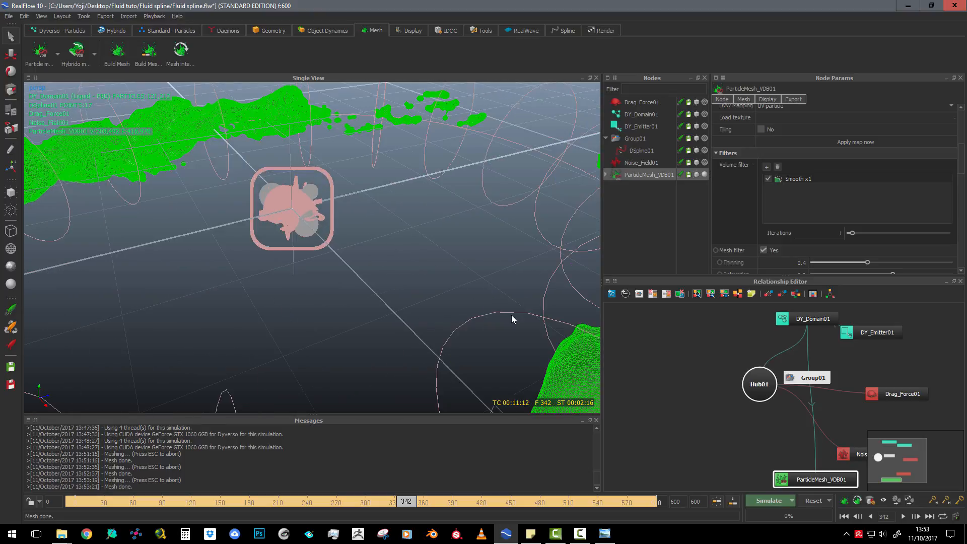
scroll(512, 311, "down", 5)
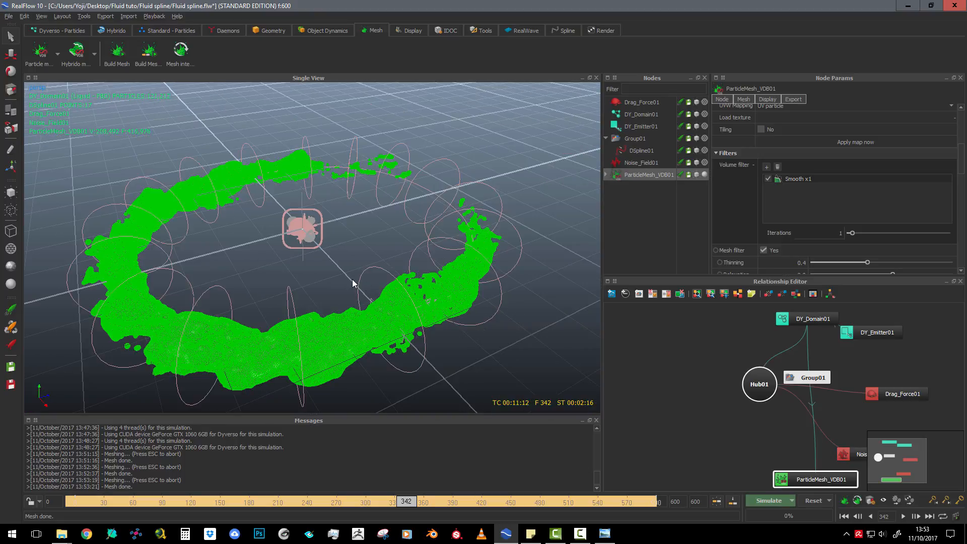
left_click(642, 164)
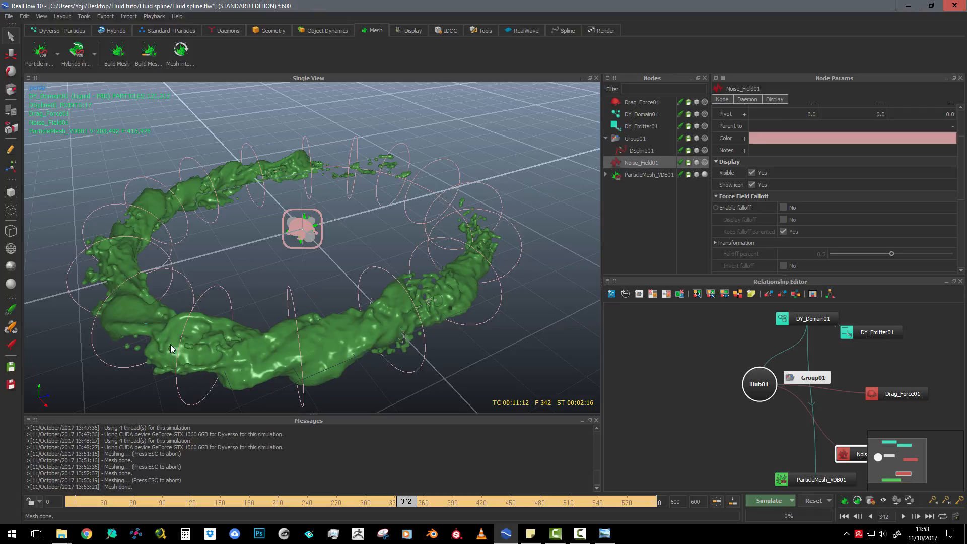
scroll(375, 326, "down", 3)
scroll(349, 309, "up", 4)
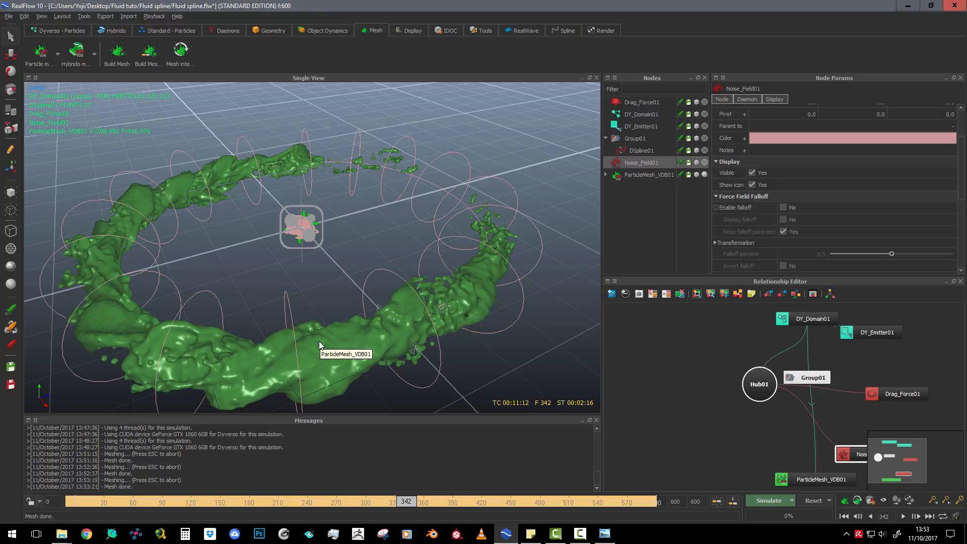
scroll(319, 341, "down", 2)
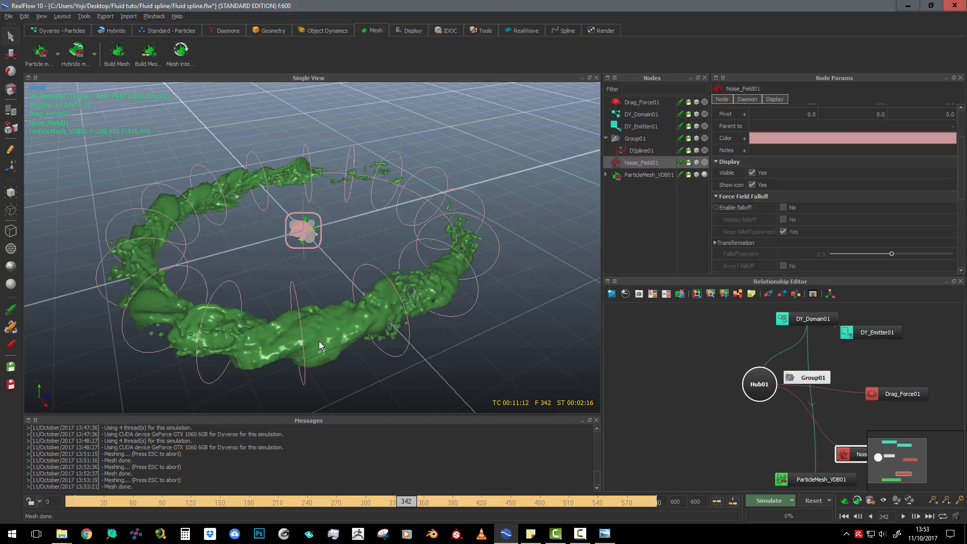
scroll(319, 340, "up", 3)
scroll(319, 342, "down", 1)
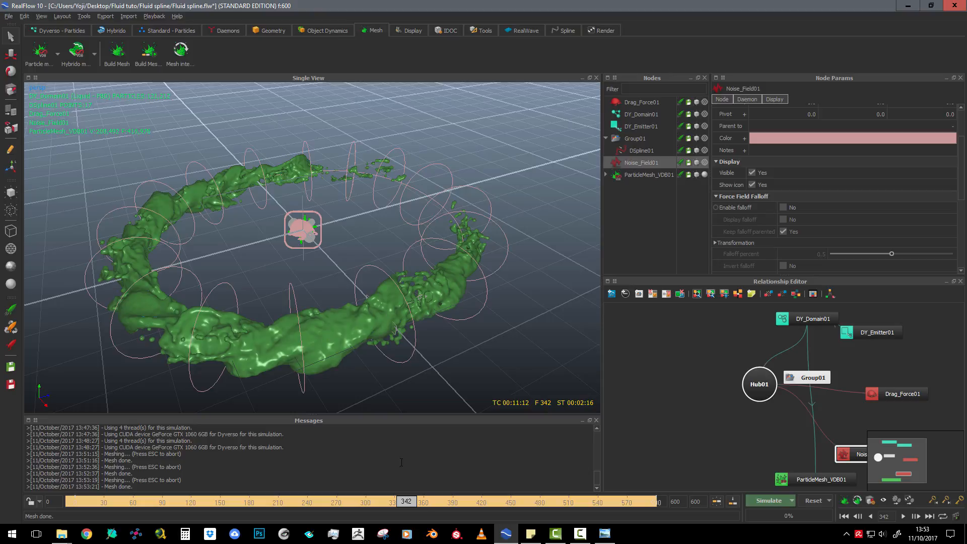
Return the timeline to frame 0 and turn off Fluid dynamics for the simulation
left_click_drag(404, 503, 363, 503)
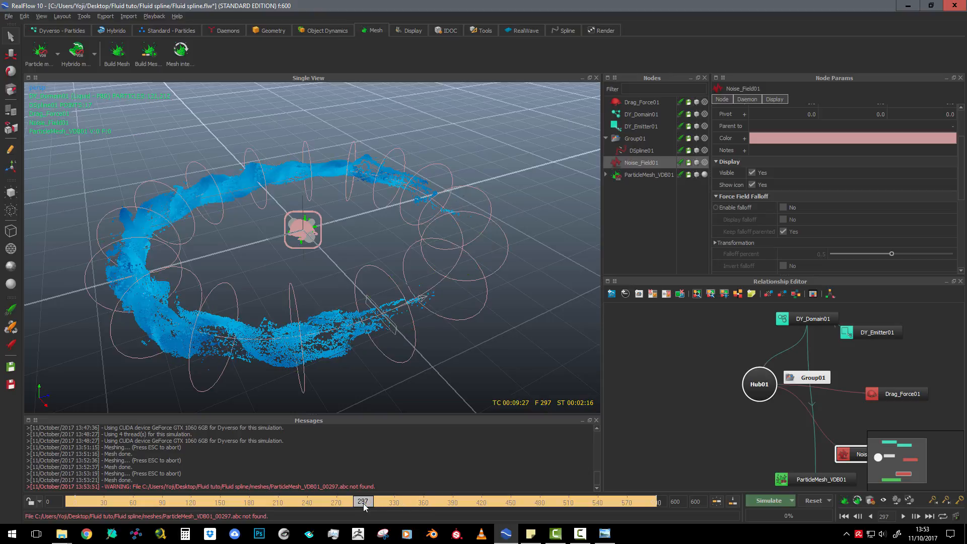
left_click_drag(364, 503, 47, 502)
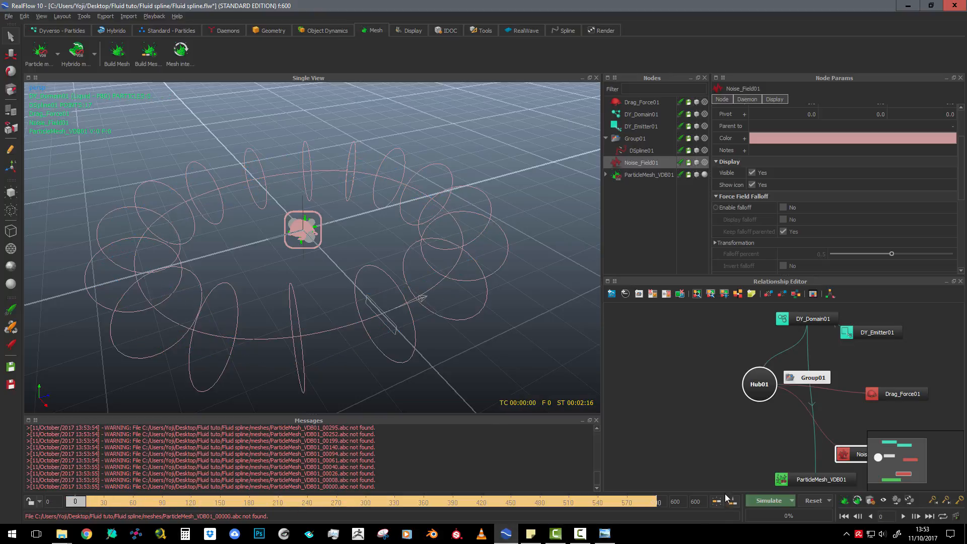
left_click(793, 500)
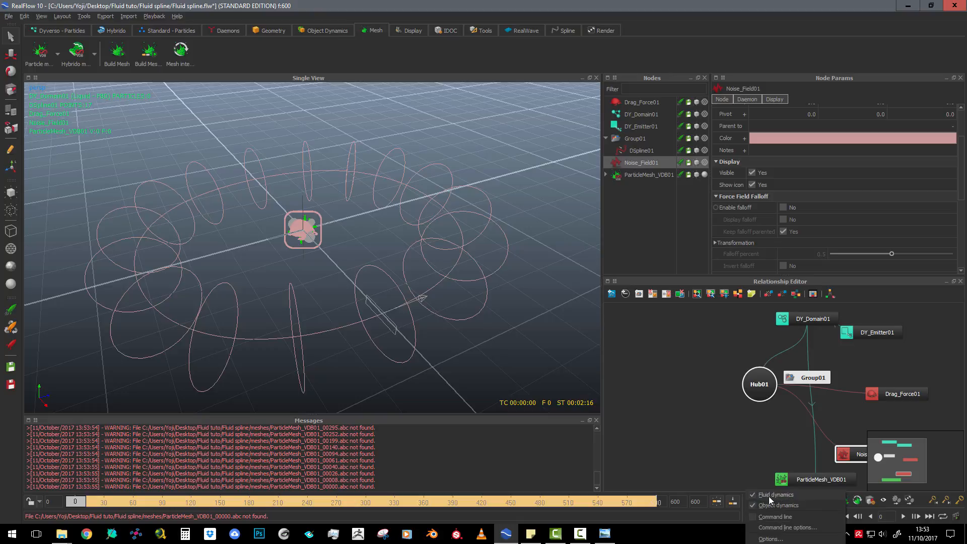
left_click(752, 495)
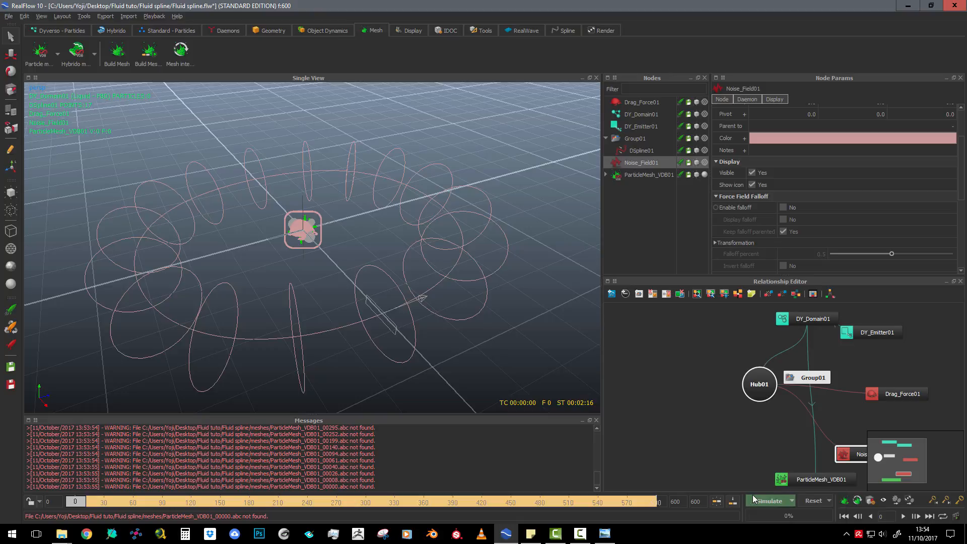
Run the simulation from frame 0, accepting the overwrite of cached data, and stop it at frame 69
left_click(509, 271)
left_click(769, 501)
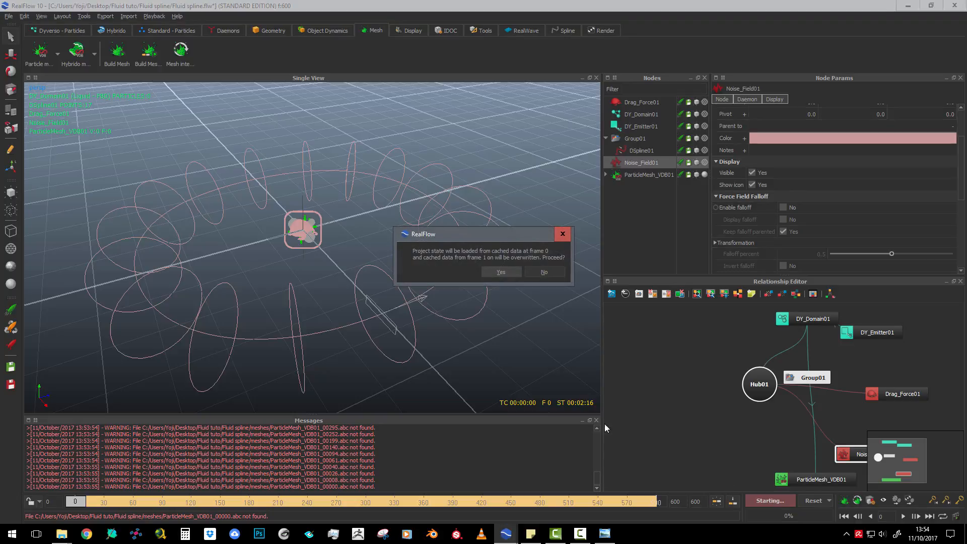
left_click(501, 272)
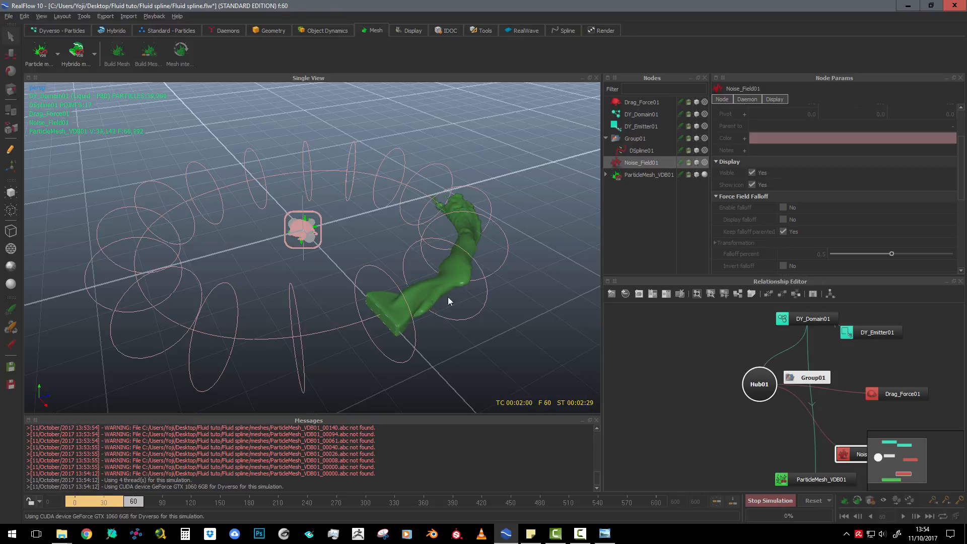
left_click(770, 501)
Check the partial mesh and the noise field parameters, and resume the simulation to mesh the frames up to 512
scroll(454, 222, "down", 4)
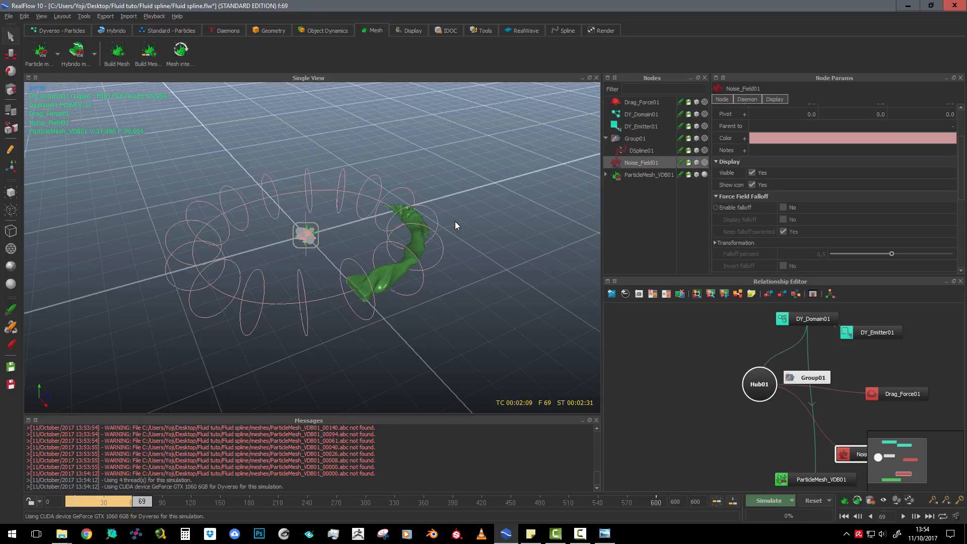
scroll(454, 222, "up", 5)
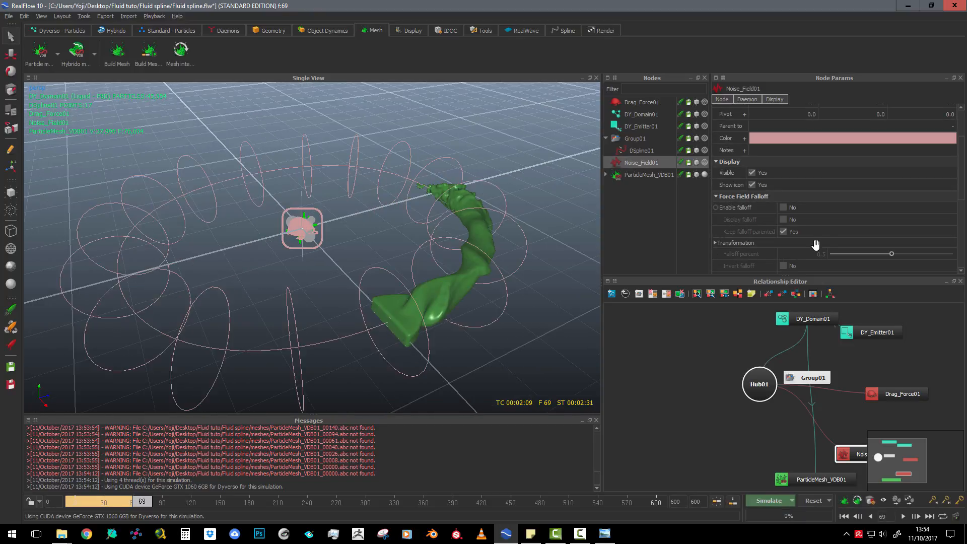
scroll(826, 237, "down", 3)
scroll(818, 211, "down", 3)
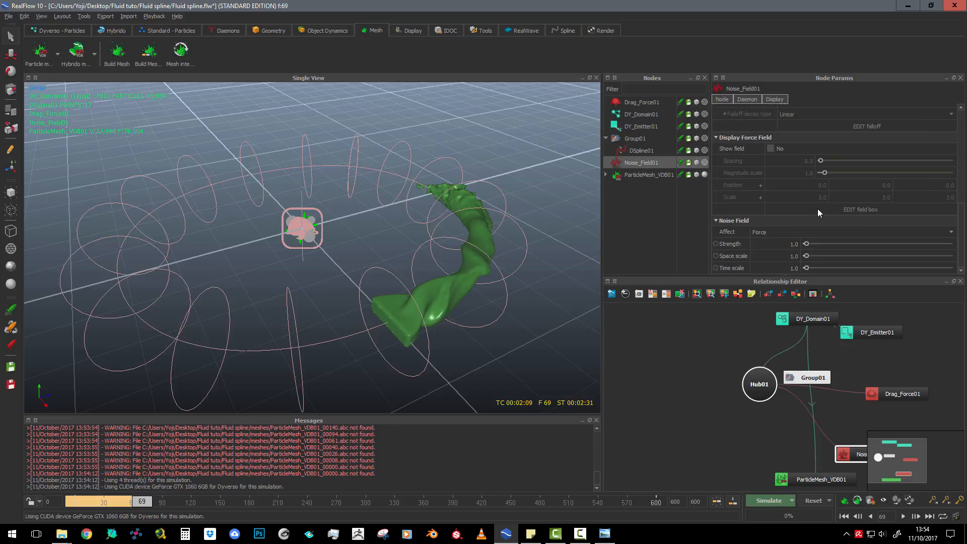
scroll(817, 206, "up", 5)
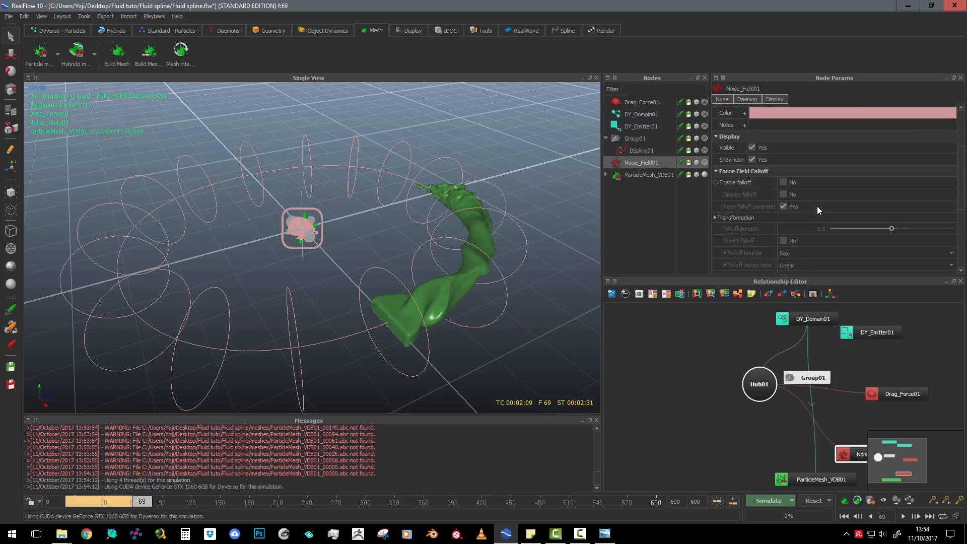
left_click(770, 500)
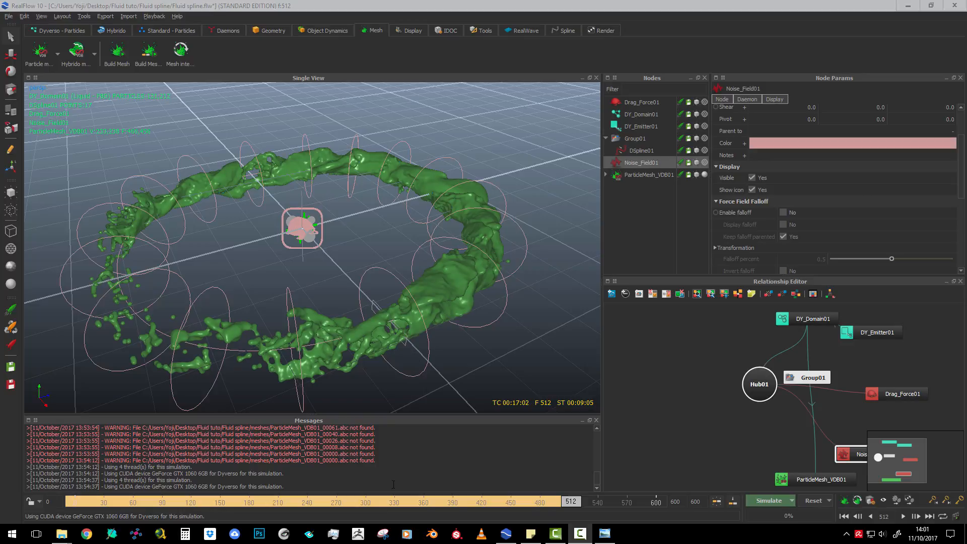
Scrub the meshed animation back to frame 262 and save the project
left_click(552, 503)
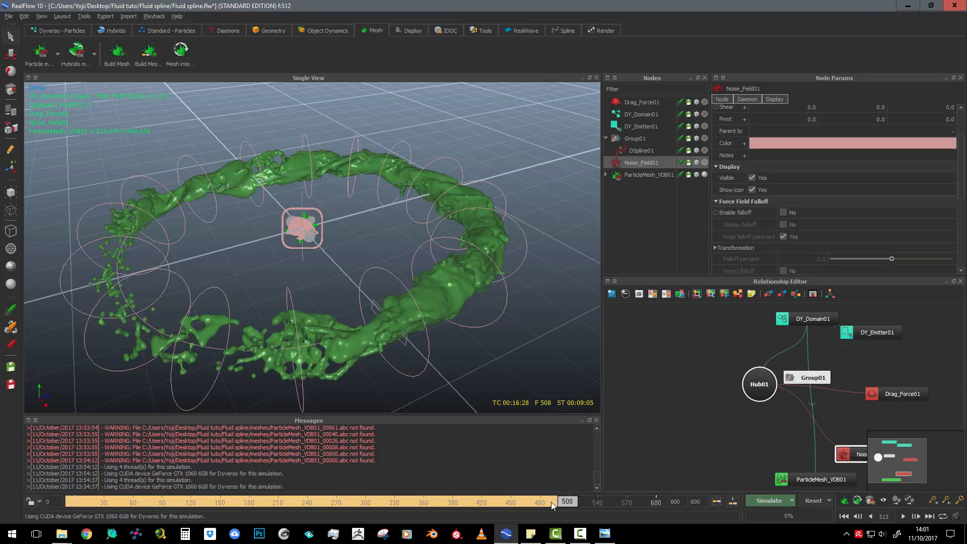
mouse_move(552, 503)
left_mouse_down()
mouse_move(440, 501)
mouse_move(237, 473)
mouse_move(272, 478)
mouse_move(329, 466)
left_mouse_up()
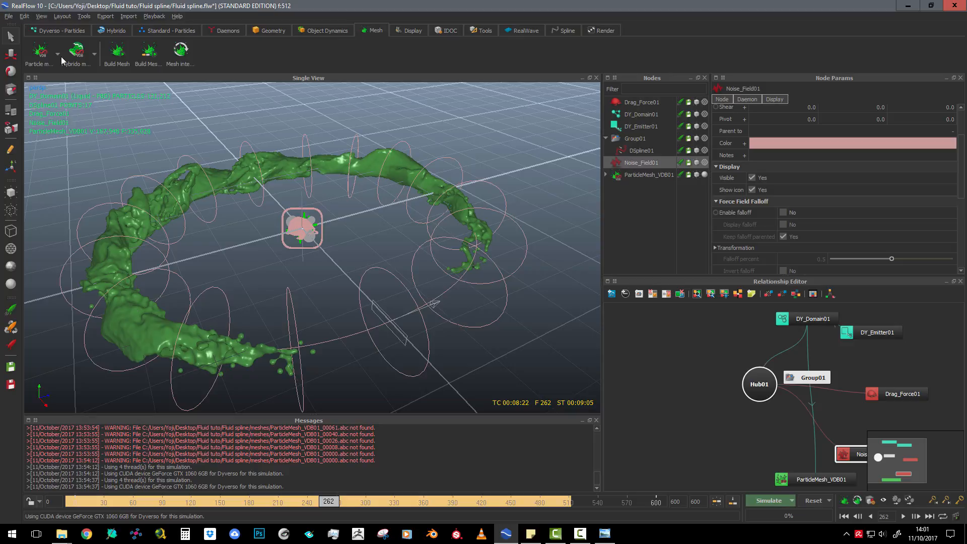
left_click(9, 17)
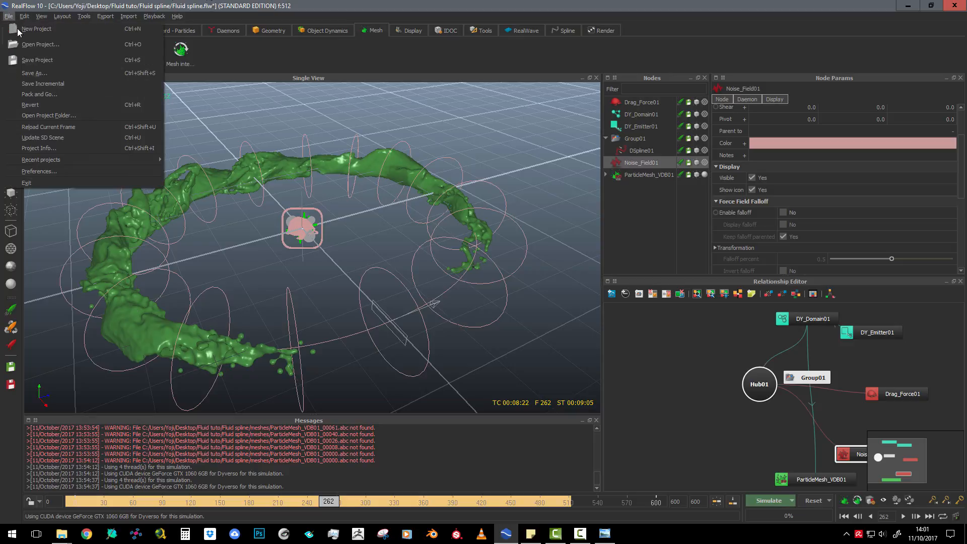
left_click(38, 59)
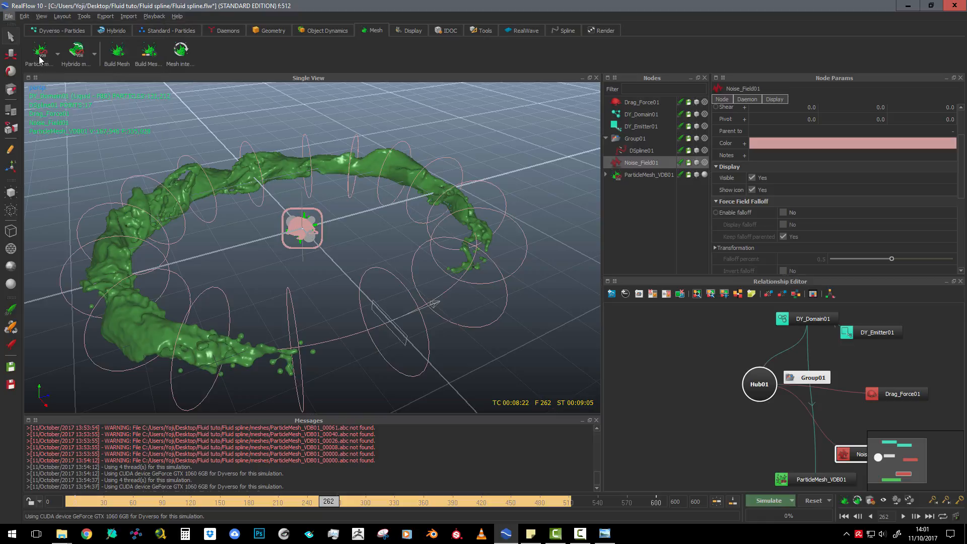
Switch to the desktop, close the scenes folder window and open the Fluid spline project folder inside Fluid tuto
left_click(908, 6)
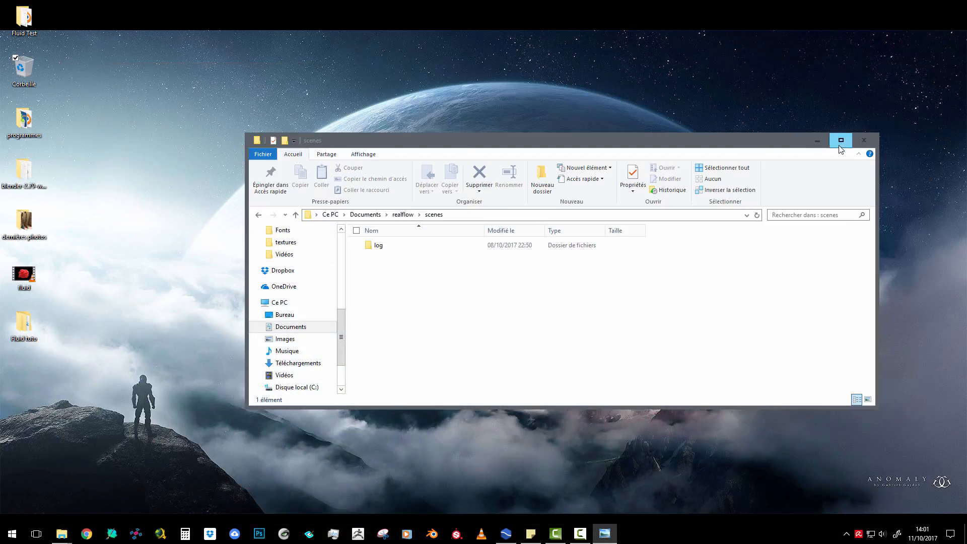
left_click(863, 140)
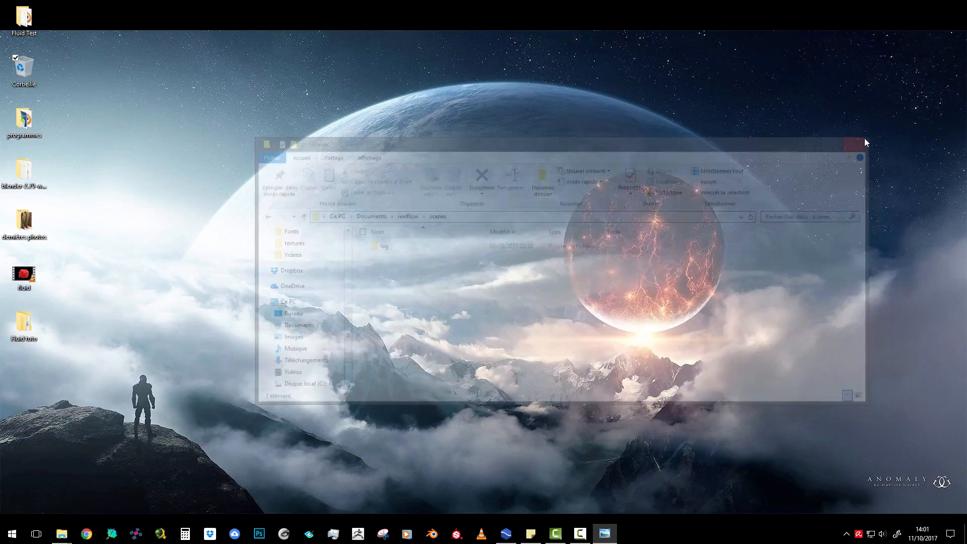
double_click(24, 322)
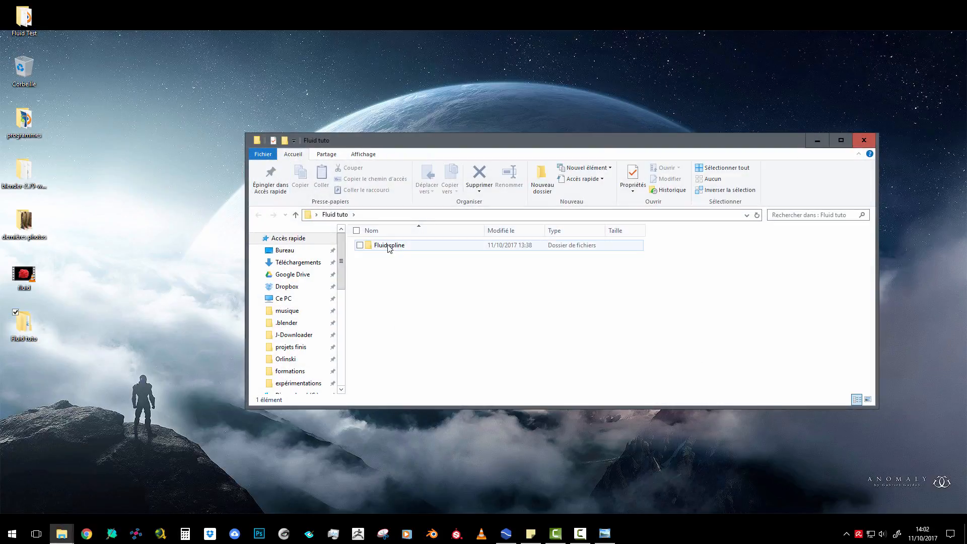
double_click(389, 245)
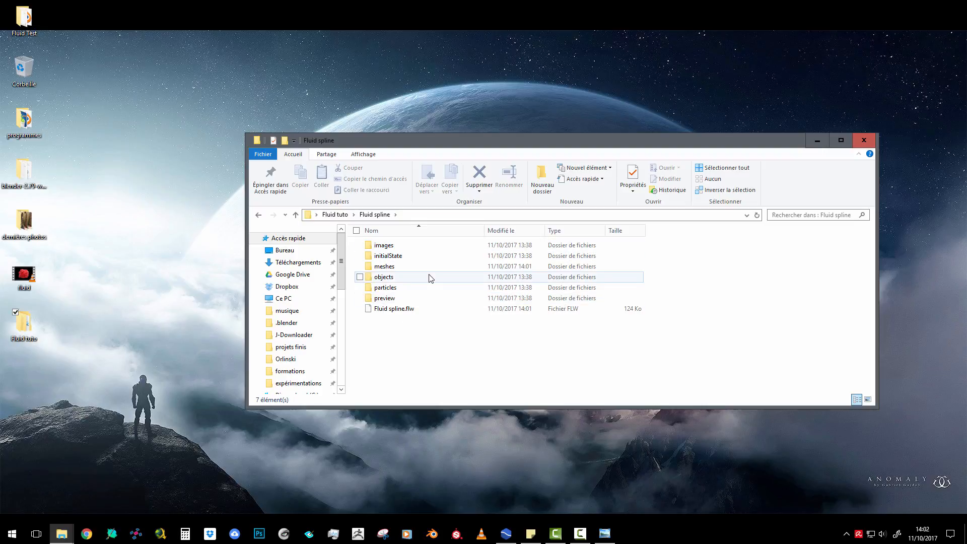
View the cached DY_Domain01 files in the rpc subfolder of particles, and return to the particles folder
double_click(392, 287)
double_click(378, 247)
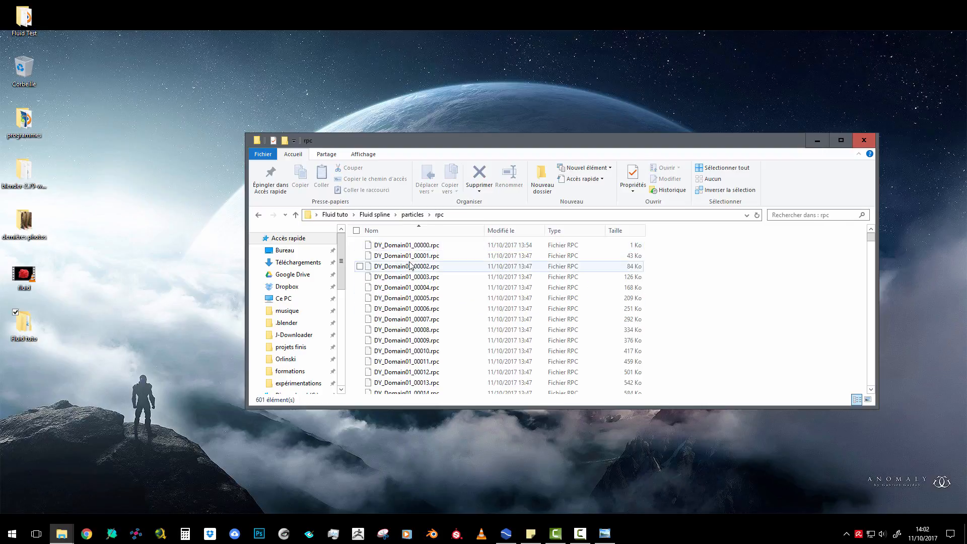
left_click(262, 213)
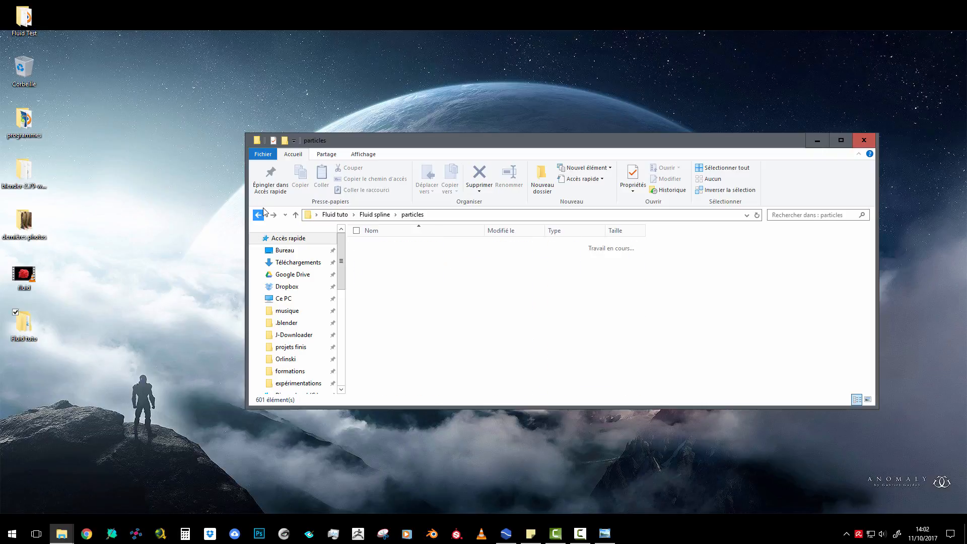
Open the meshes folder of the Fluid spline project and look through the ParticleMesh_VDB01 Alembic files
left_click(262, 213)
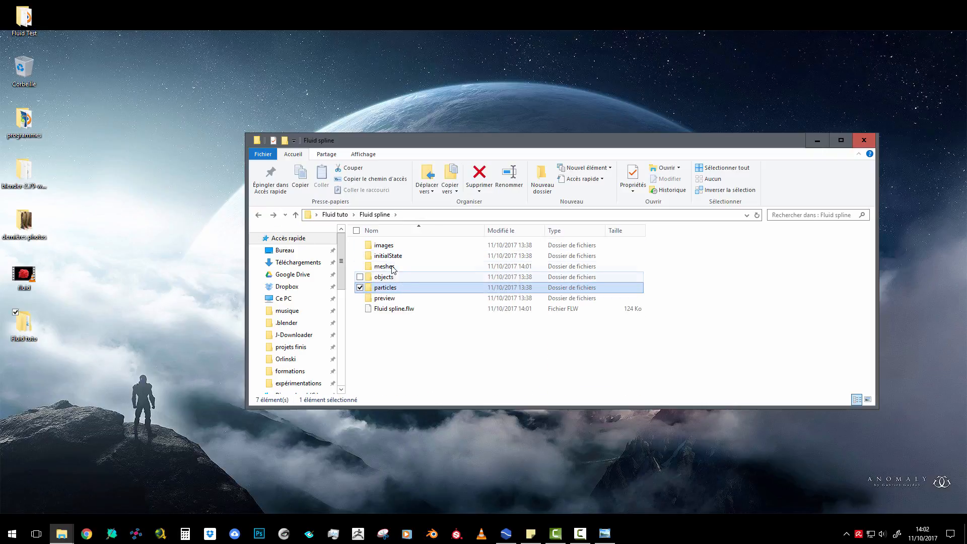
double_click(388, 266)
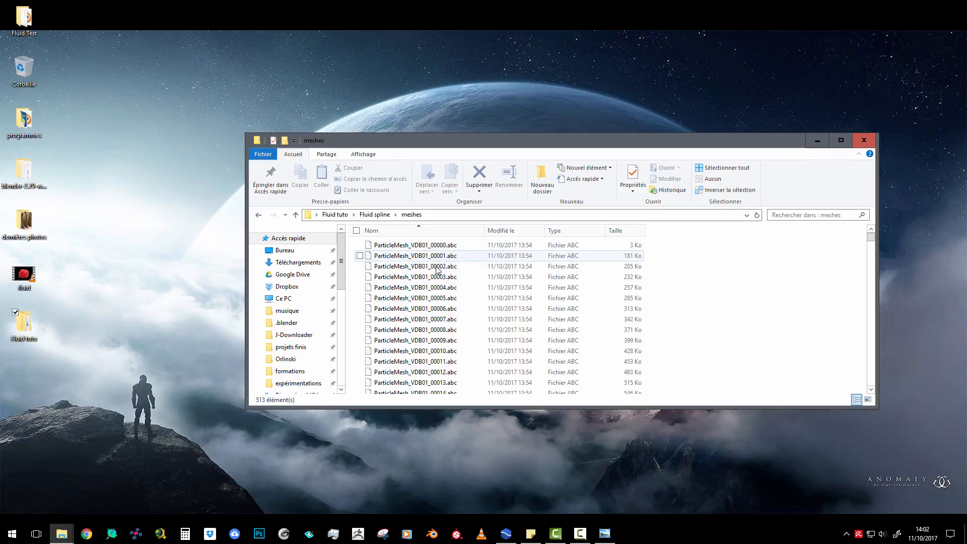
scroll(451, 284, "down", 20)
scroll(465, 295, "down", 20)
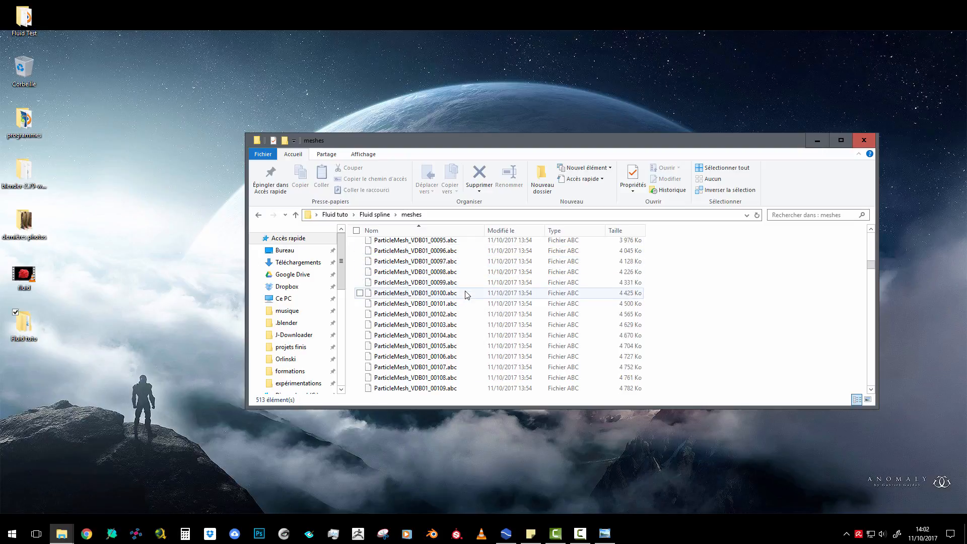
scroll(464, 296, "up", 20)
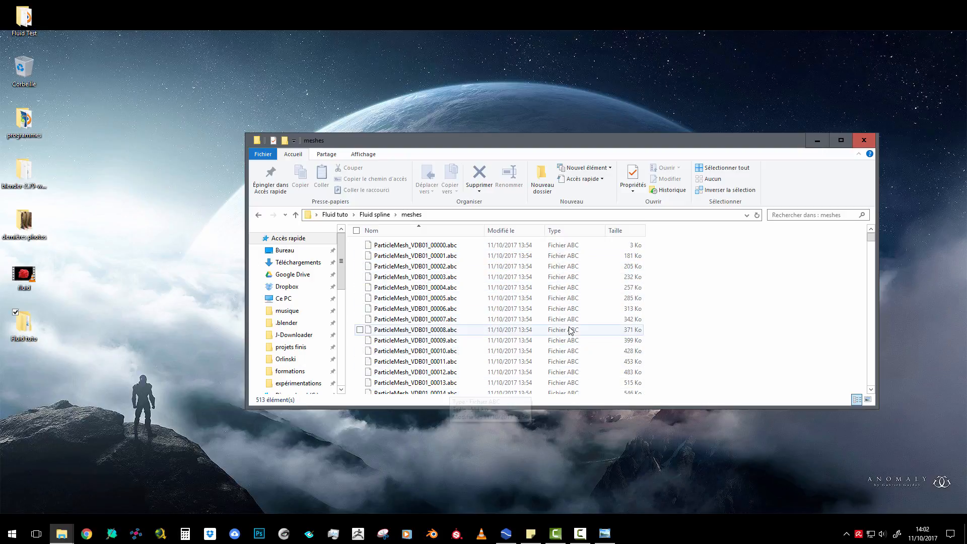
Launch Blender, dismiss the splash screen and delete the default cube and lamp from the scene
left_click(434, 533)
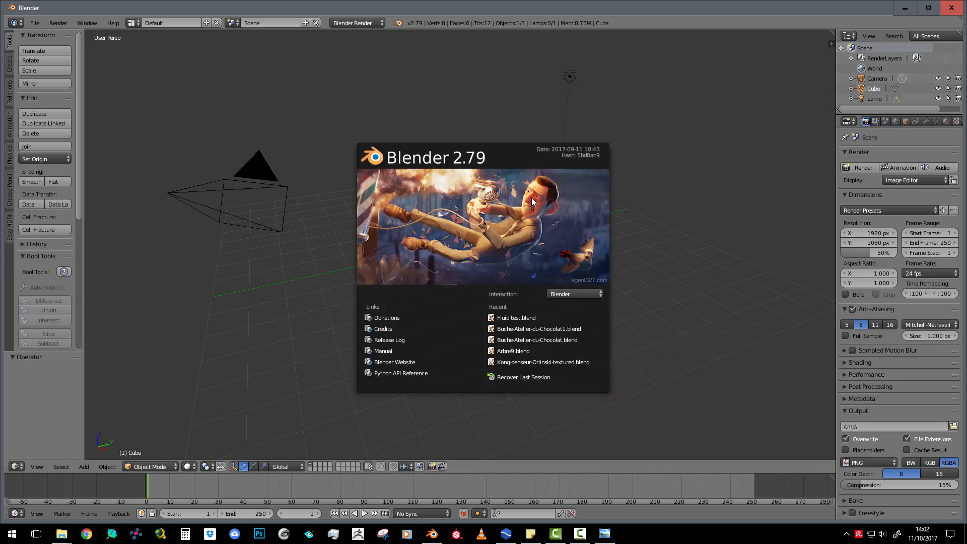
left_click(381, 134)
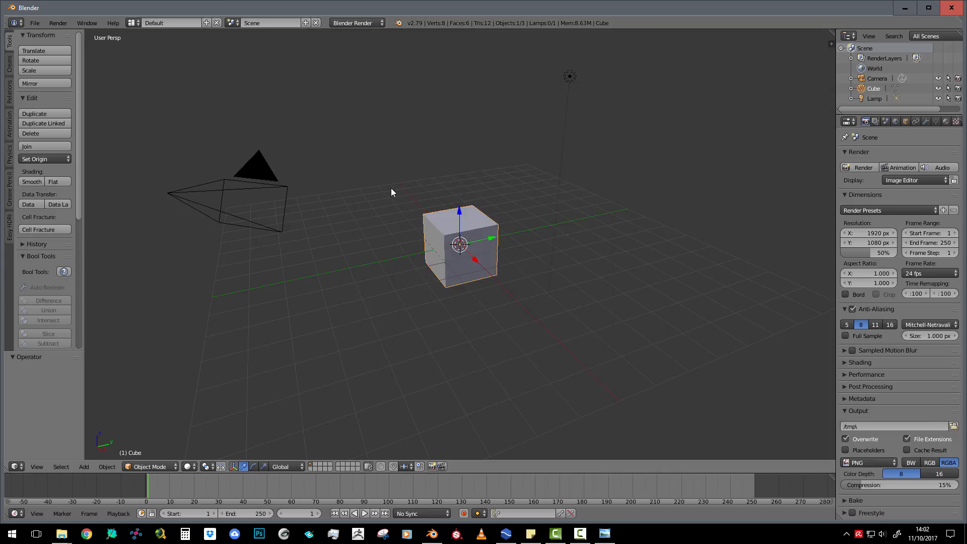
scroll(388, 199, "down", 2)
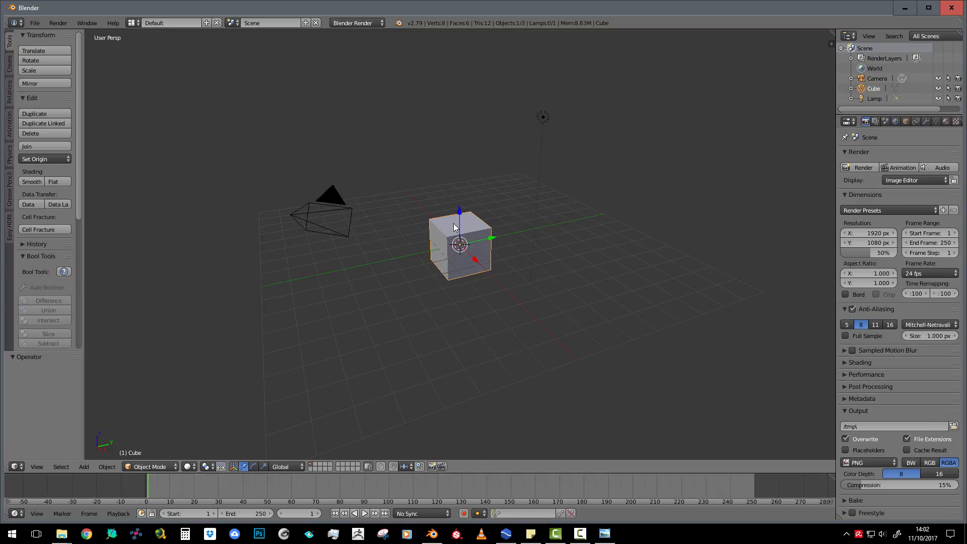
right_click(534, 118)
right_click(477, 223, "shift")
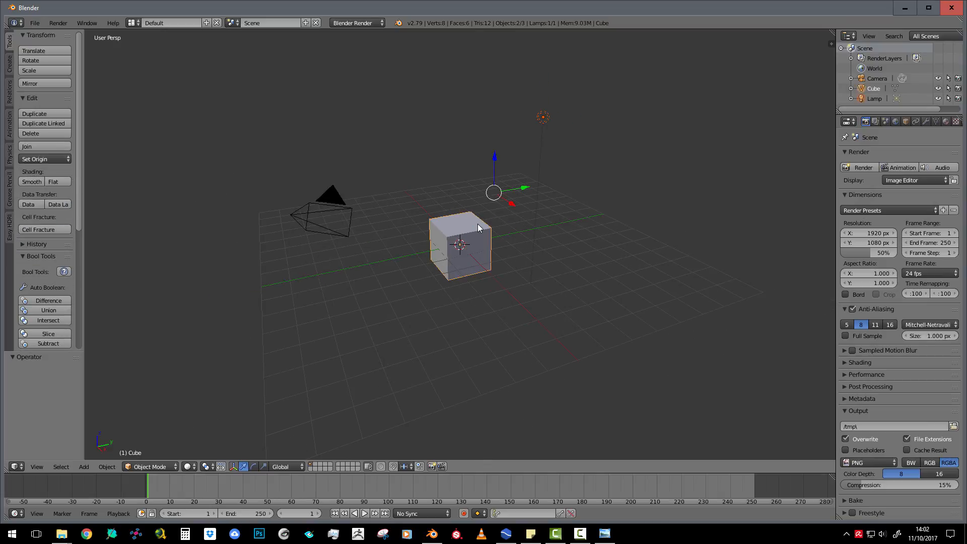
key("Delete")
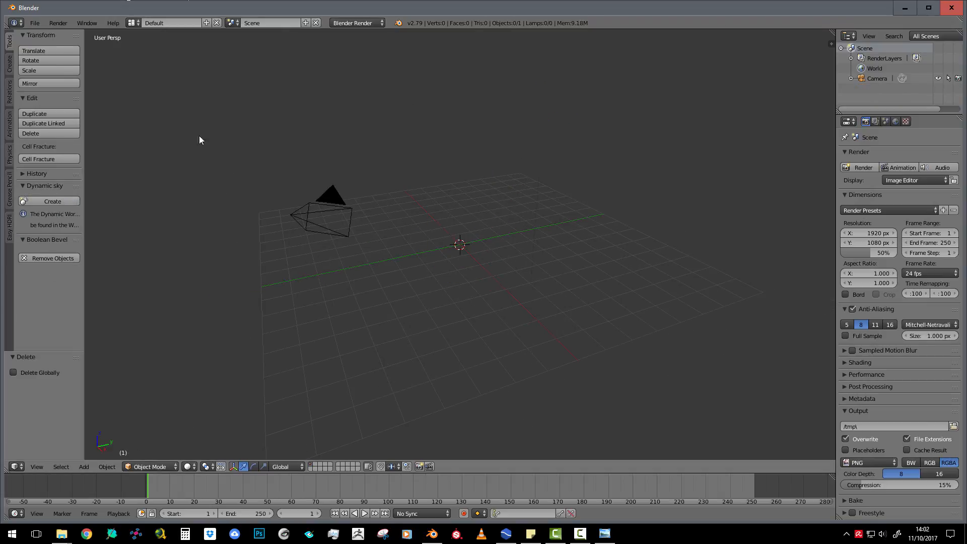
Switch the render engine to Cycles Render and set the render device to GPU Compute
left_click(357, 23)
left_click(351, 57)
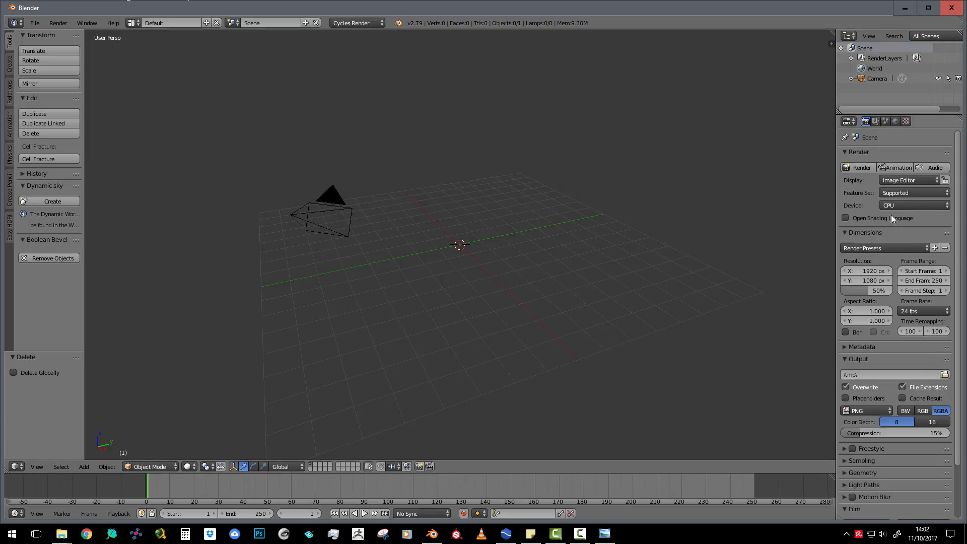
left_click(911, 204)
left_click(902, 184)
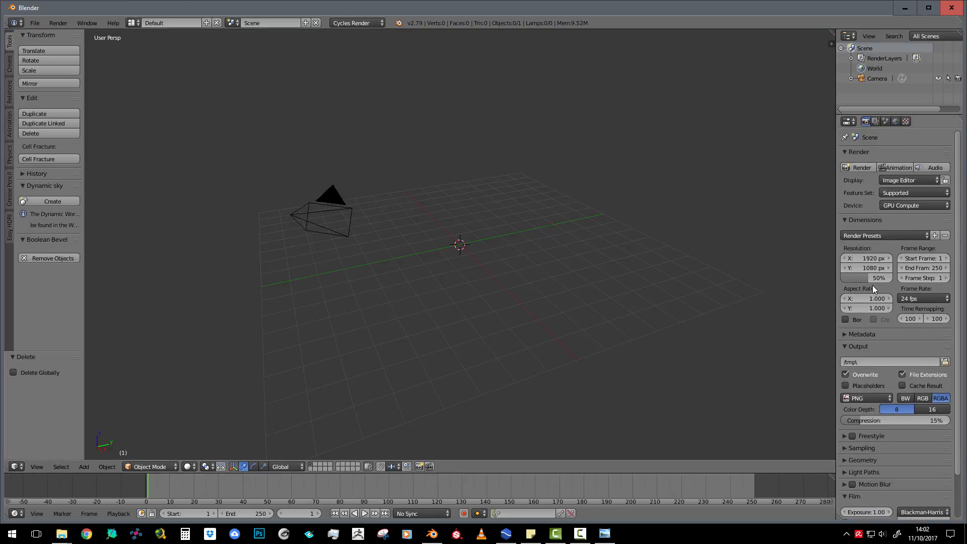
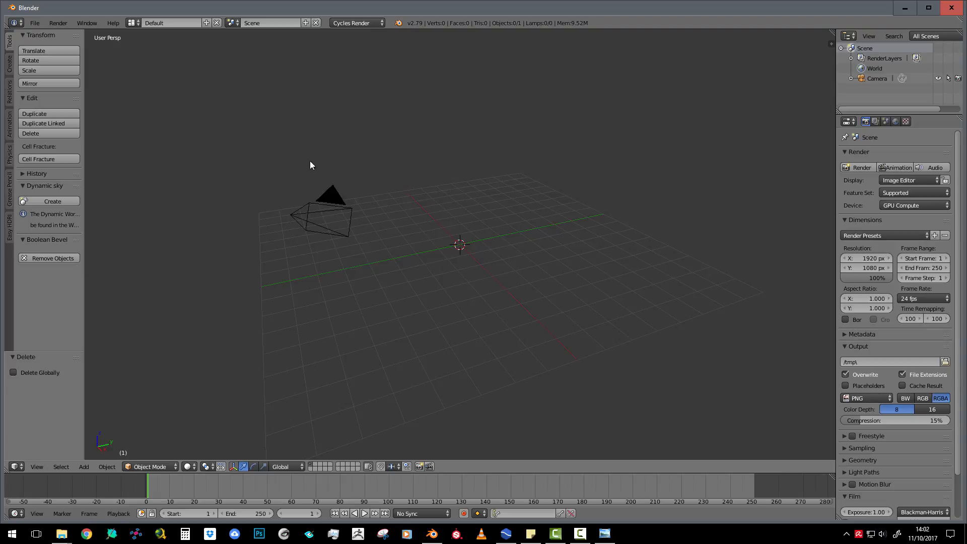
Start an Alembic import and browse to the meshes folder of Fluid tuto\Fluid spline on the Desktop
left_click(35, 22)
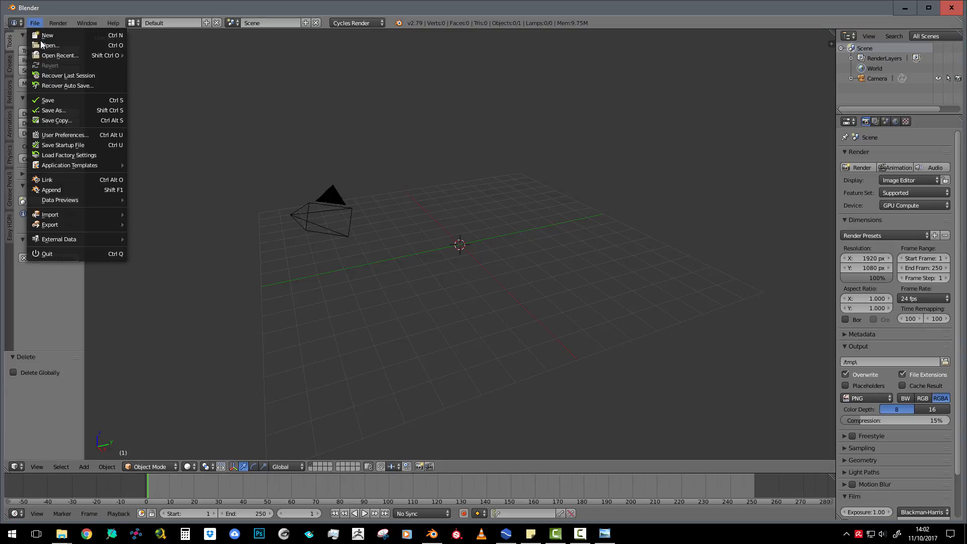
mouse_move(95, 213)
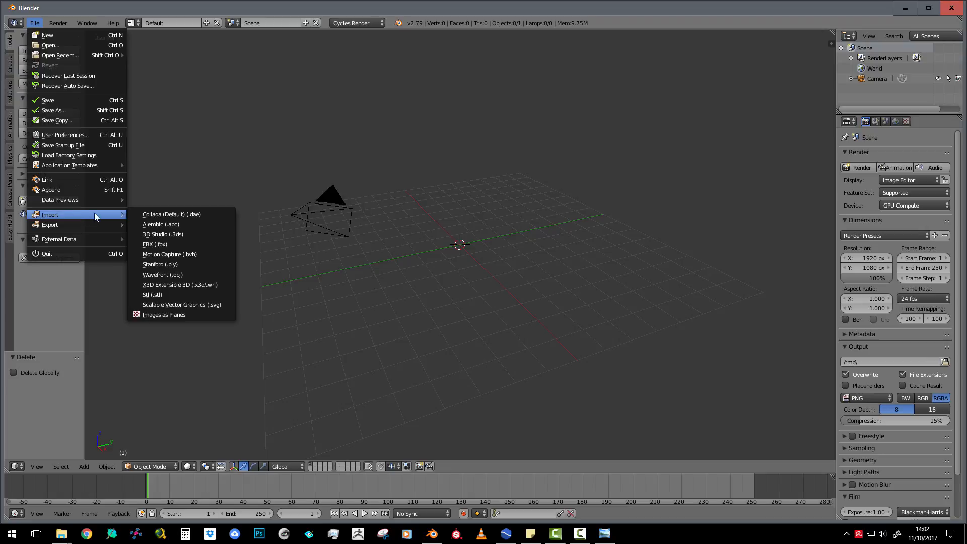
left_click(162, 225)
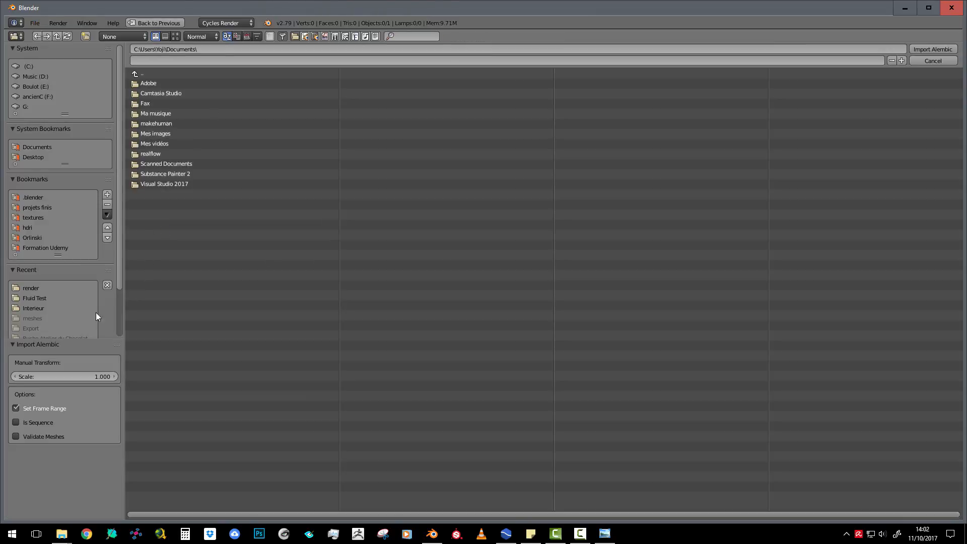
left_click(31, 158)
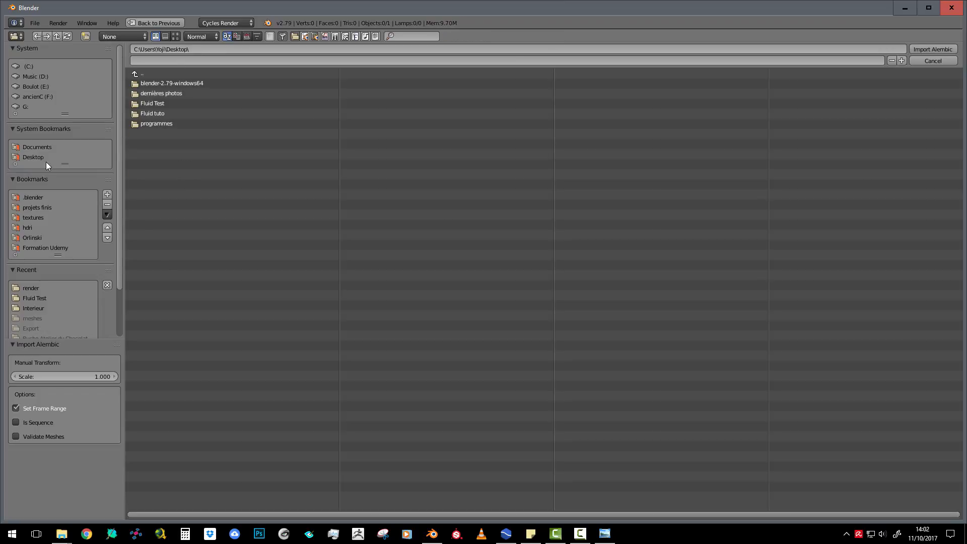
left_click(155, 114)
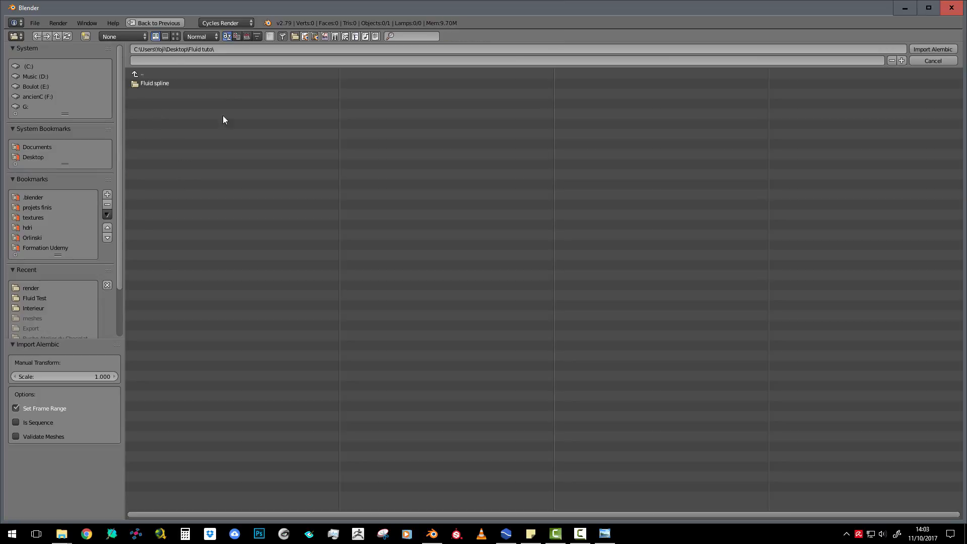
left_click(162, 85)
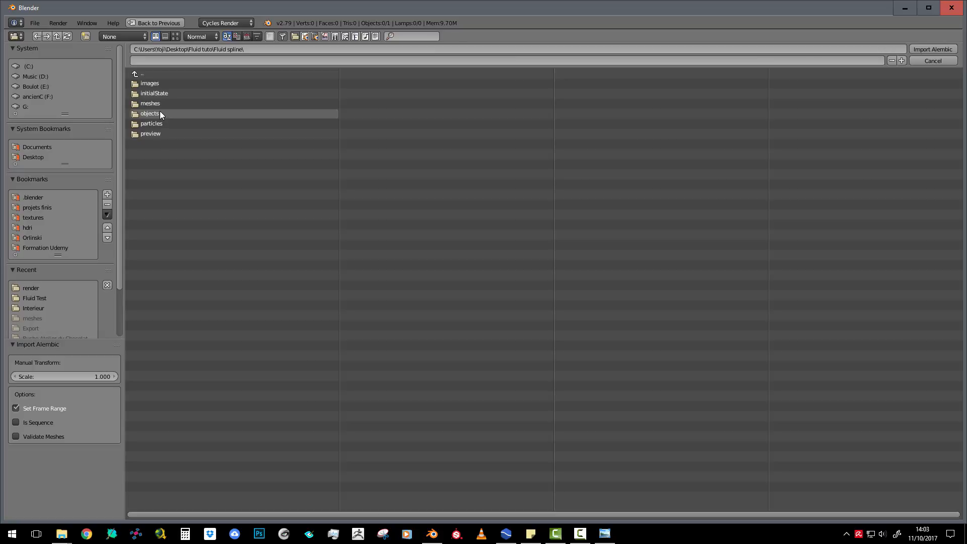
left_click(166, 103)
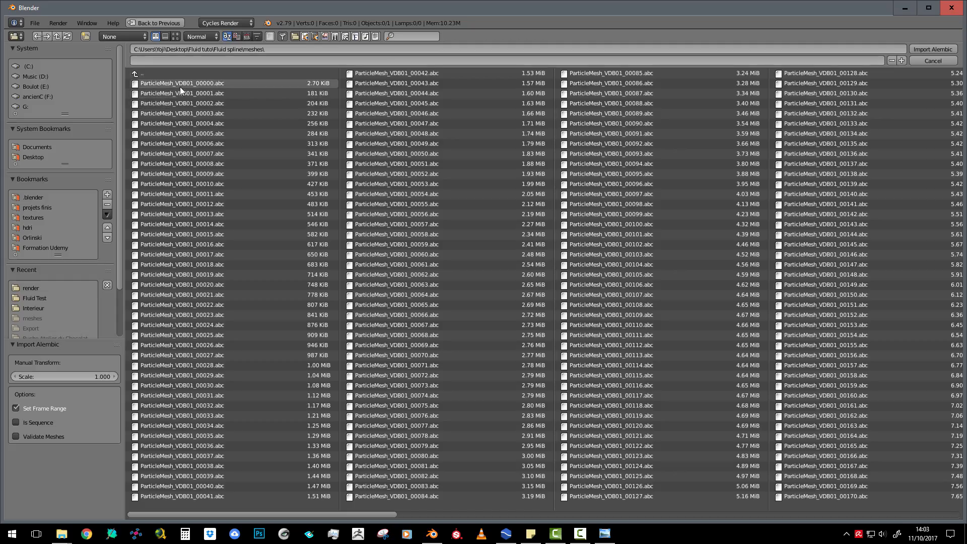
Import all ParticleMesh_VDB01 files, starting from ParticleMesh_VDB01_00000.abc, with Is Sequence enabled
left_click(194, 84)
key("a")
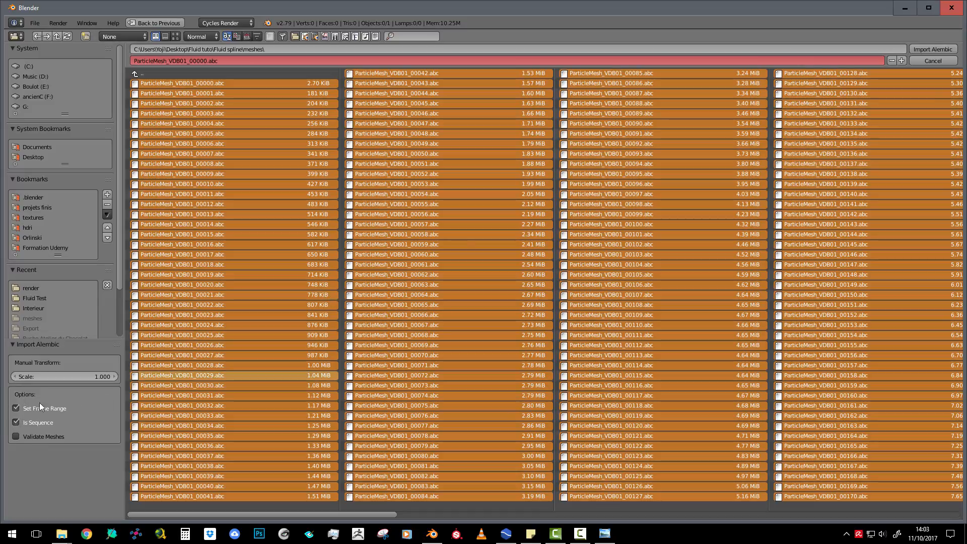
left_click(930, 49)
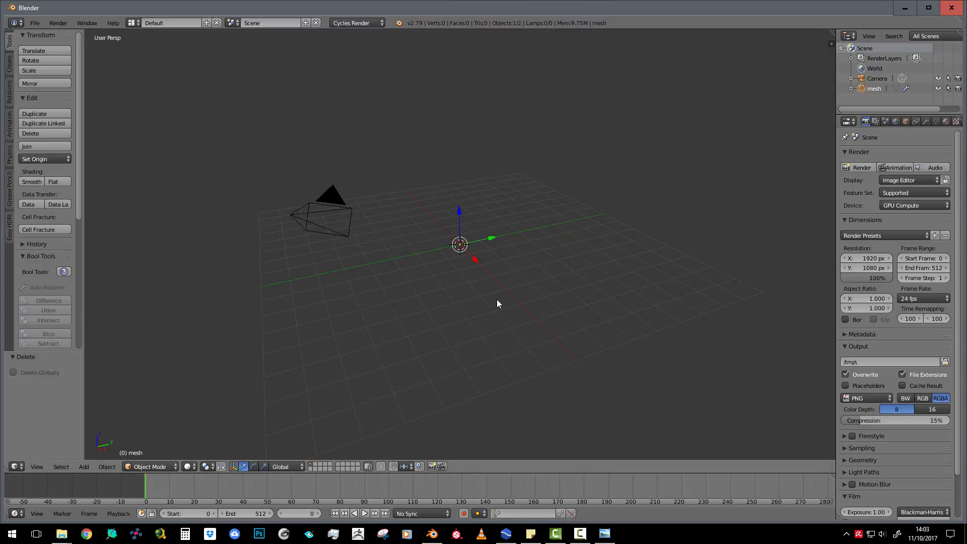
Play the imported fluid animation up to frame 251 and examine the mesh's shape and detail
key("alt+a")
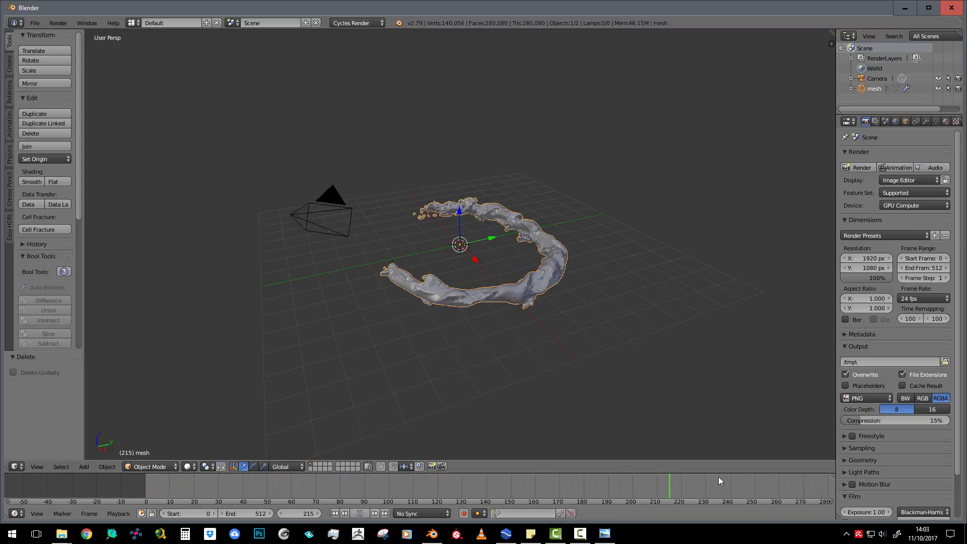
key("alt+a")
scroll(541, 336, "up", 6)
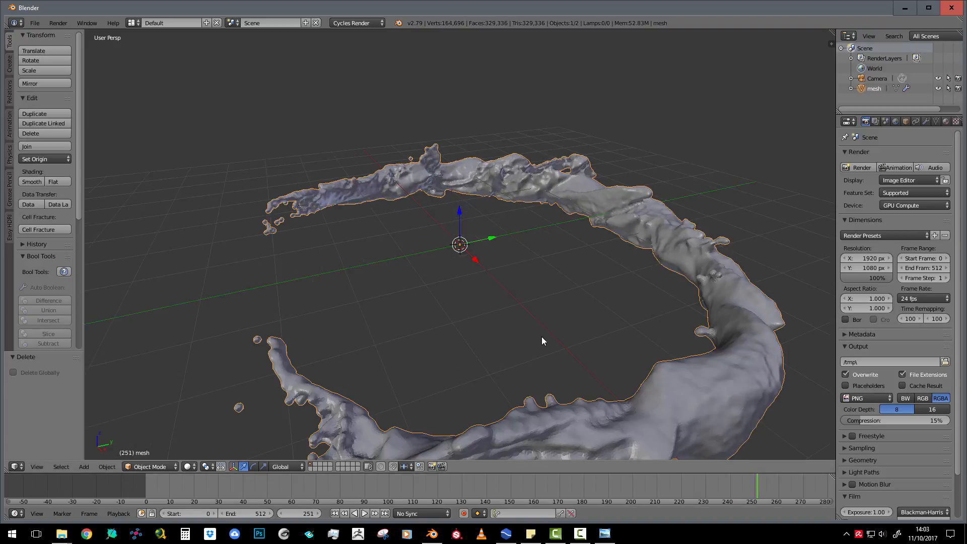
scroll(542, 337, "down", 3)
middle_click_drag(530, 330, 489, 335)
scroll(514, 335, "up", 4)
scroll(515, 340, "down", 3)
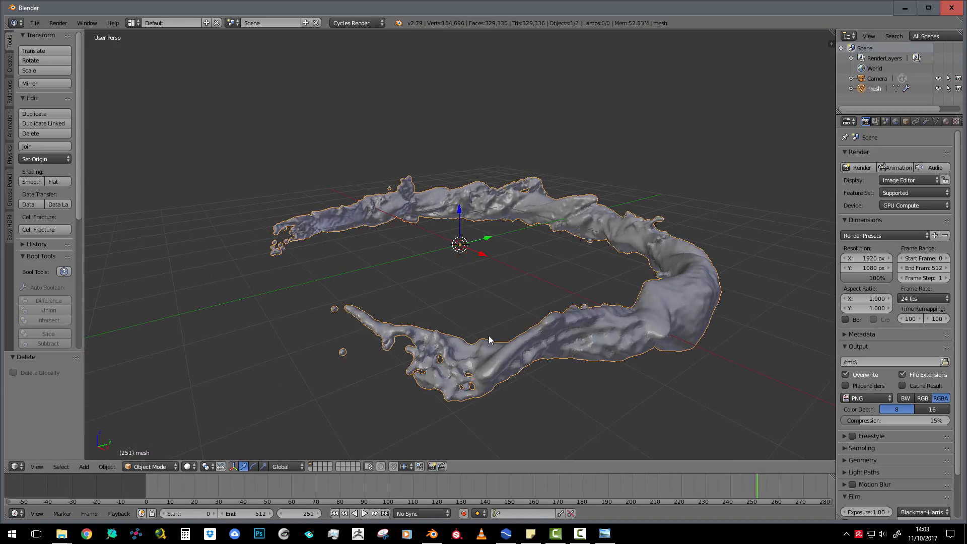
scroll(397, 338, "up", 2)
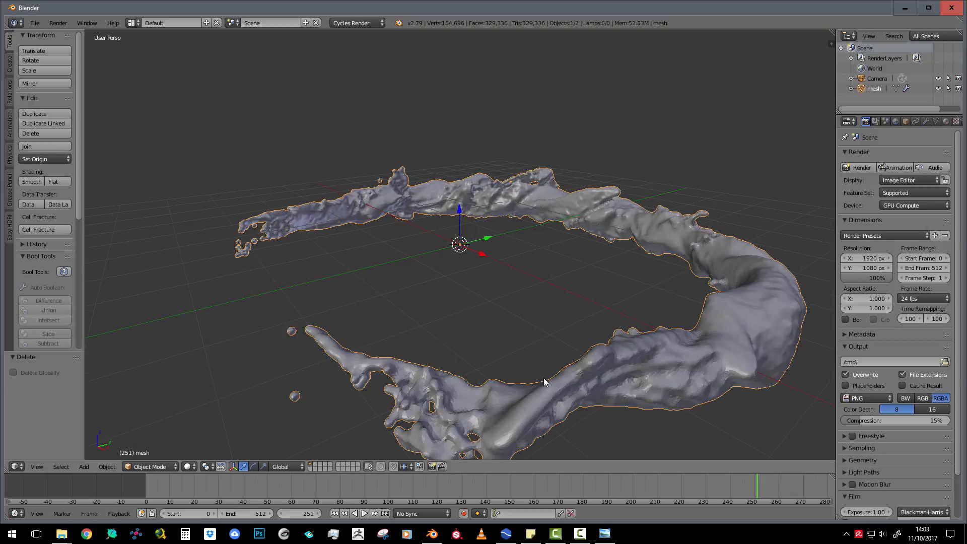
scroll(173, 307, "down", 1)
middle_click_drag(267, 288, 278, 299)
Switch the view to orthographic and apply smooth shading to the fluid mesh
key("KP_5")
middle_click_drag(521, 335, 418, 323)
scroll(419, 322, "up", 3)
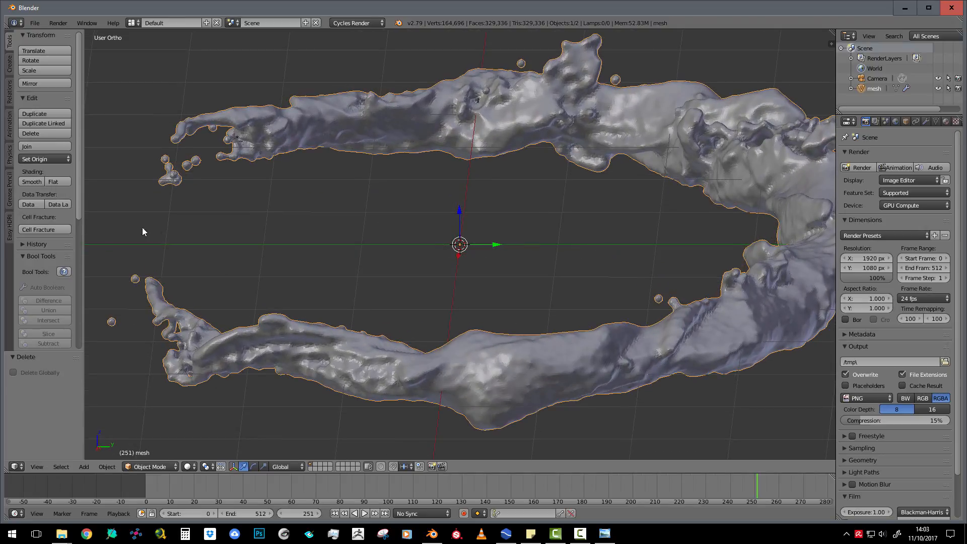
left_click(31, 182)
scroll(357, 286, "down", 4)
middle_click_drag(427, 279, 511, 214)
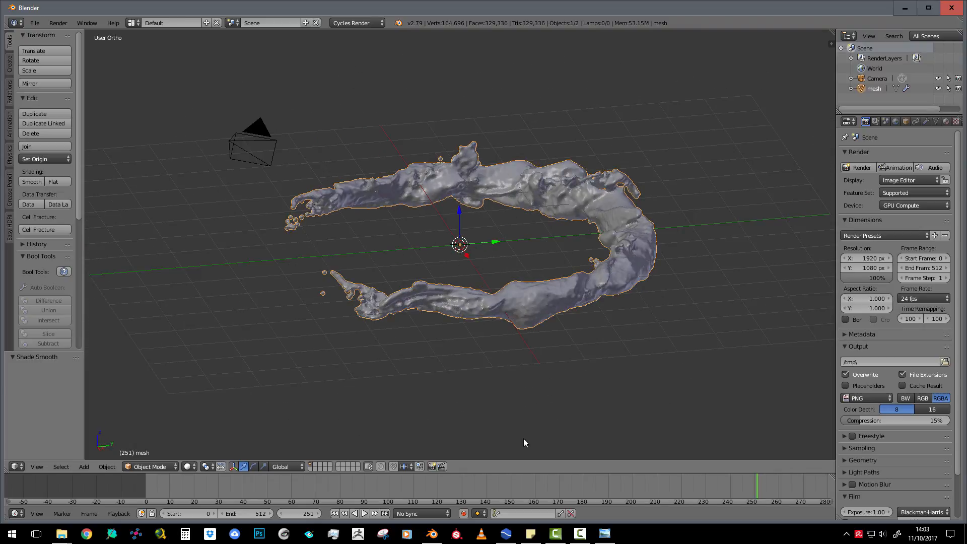
Go back to frame 0, check the mesh in Edit Mode and turn on the Screencast Keys display
left_click_drag(545, 485, 145, 481)
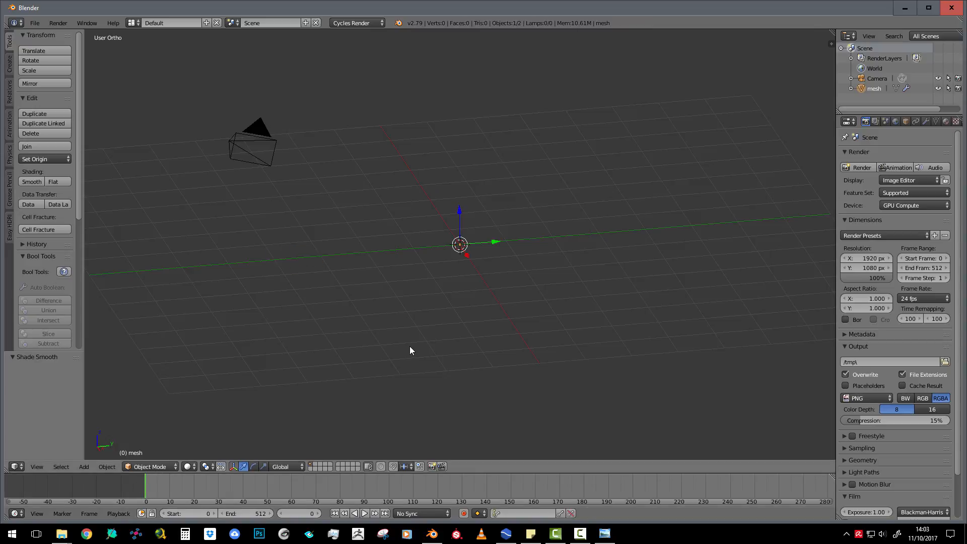
key("Tab")
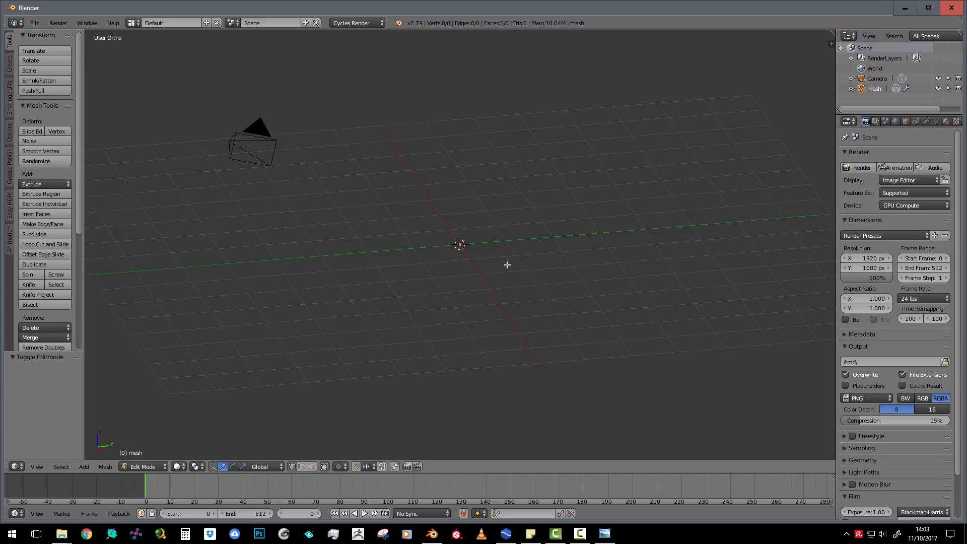
key("n")
scroll(776, 419, "down", 10)
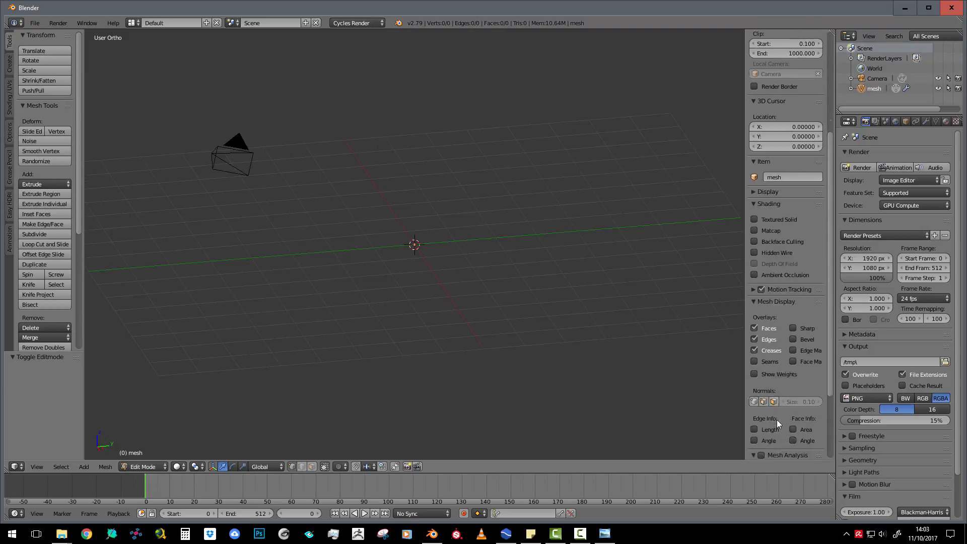
left_click(789, 451)
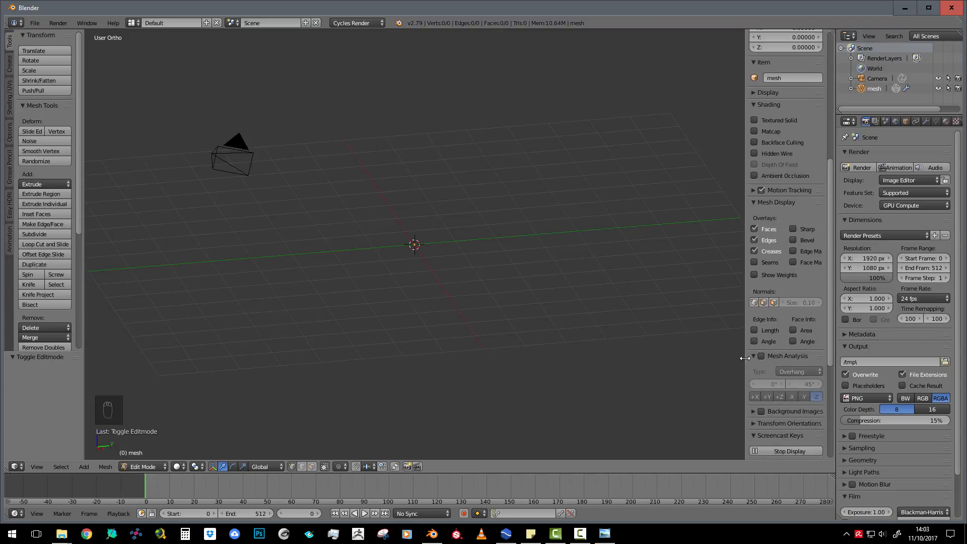
key("n")
scroll(477, 296, "up", 2)
scroll(466, 270, "down", 4)
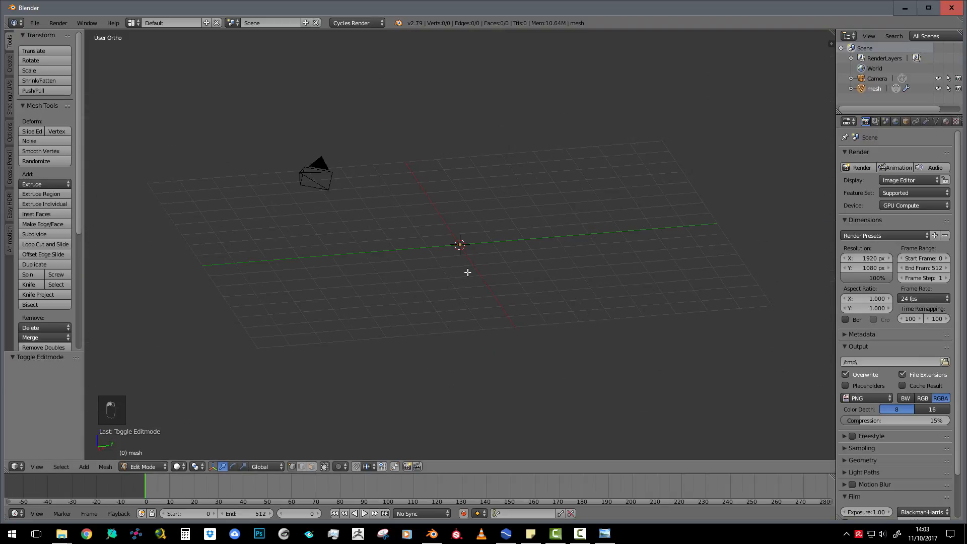
key("Tab")
Move to frame 48 and view the settings of the fluid mesh's sequence cache modifier
left_click_drag(246, 487, 262, 484)
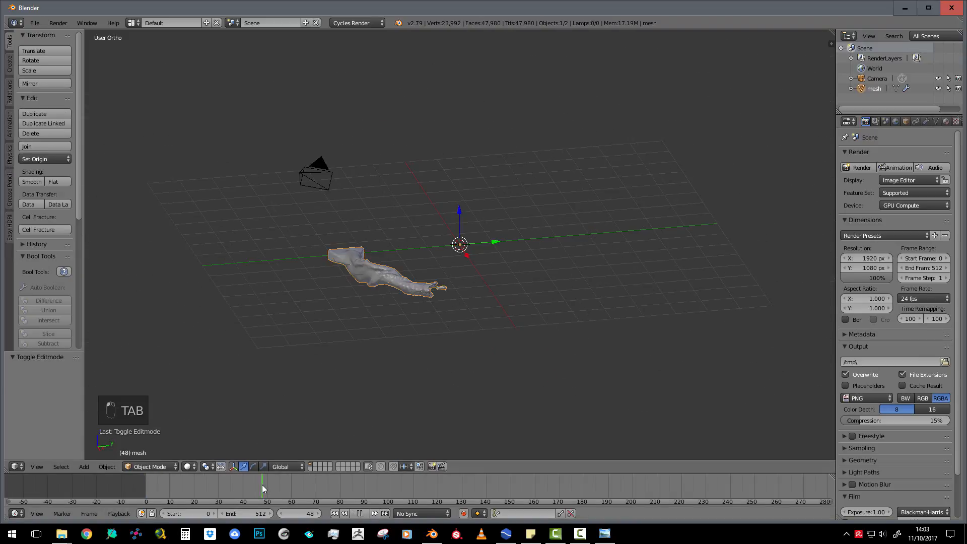
scroll(319, 281, "up", 3)
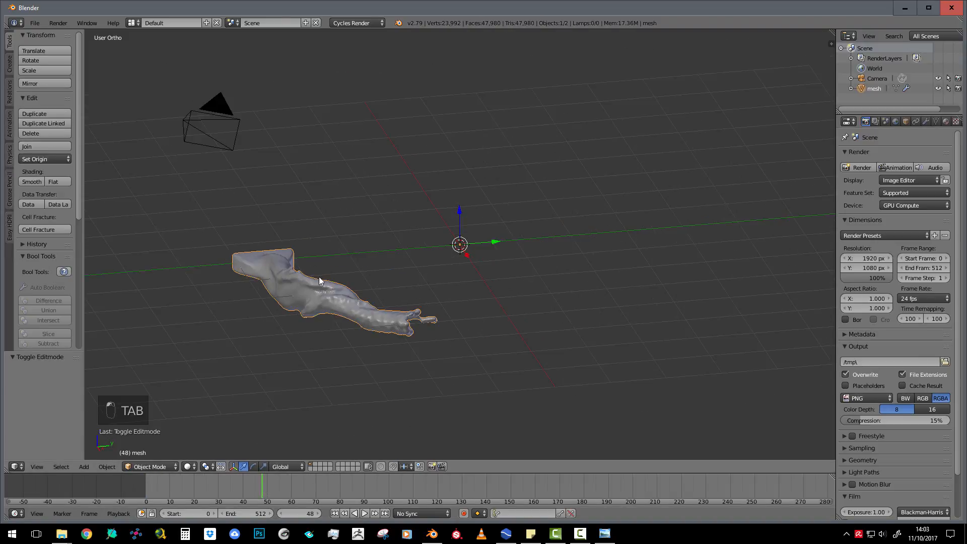
left_click(925, 122)
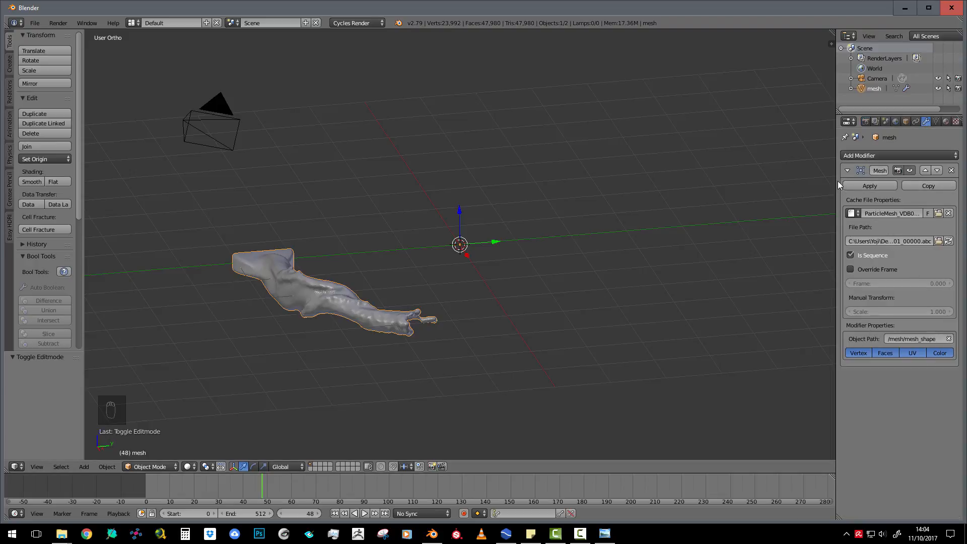
left_click_drag(838, 180, 859, 181)
scroll(346, 334, "up", 3)
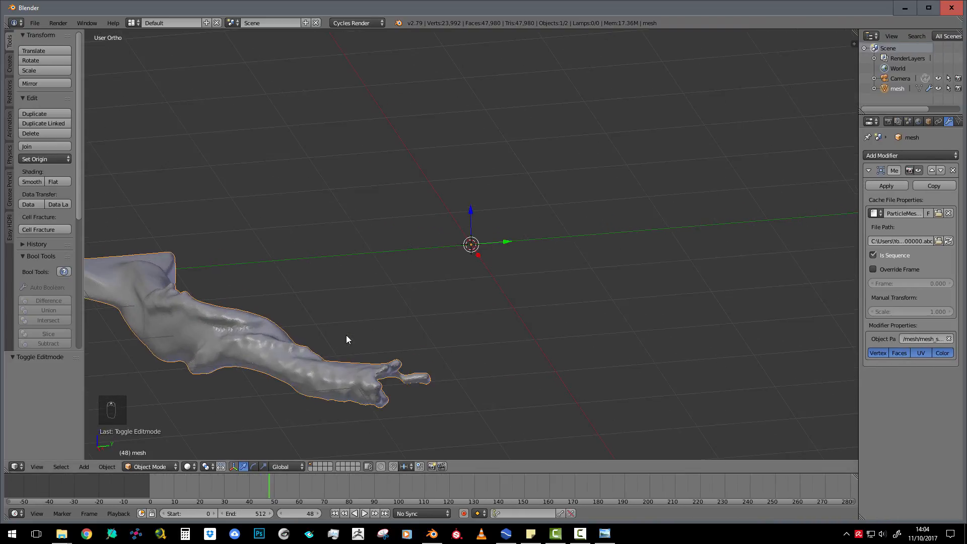
scroll(346, 334, "down", 2)
scroll(454, 286, "down", 1)
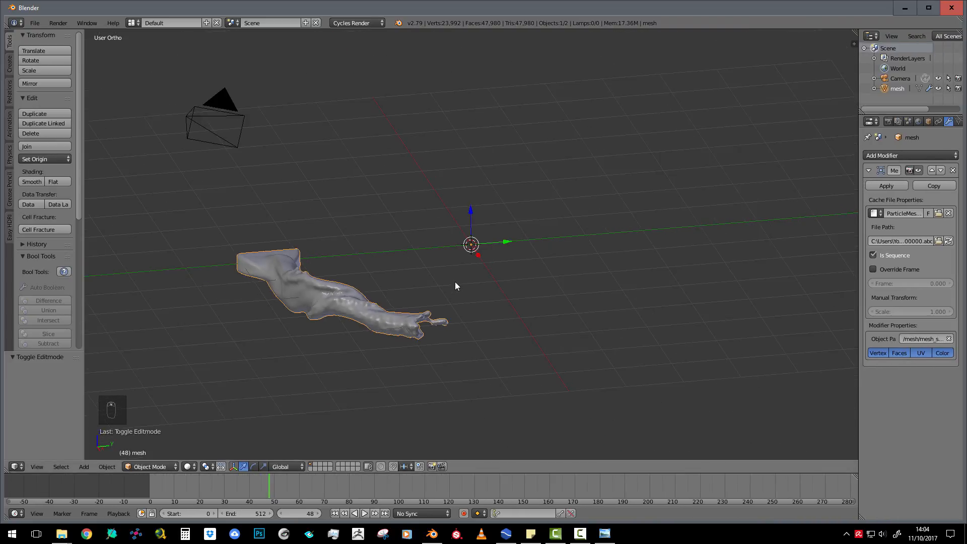
Add a cube at the origin to the fluid mesh in Edit Mode, and return to Object Mode
key("Tab")
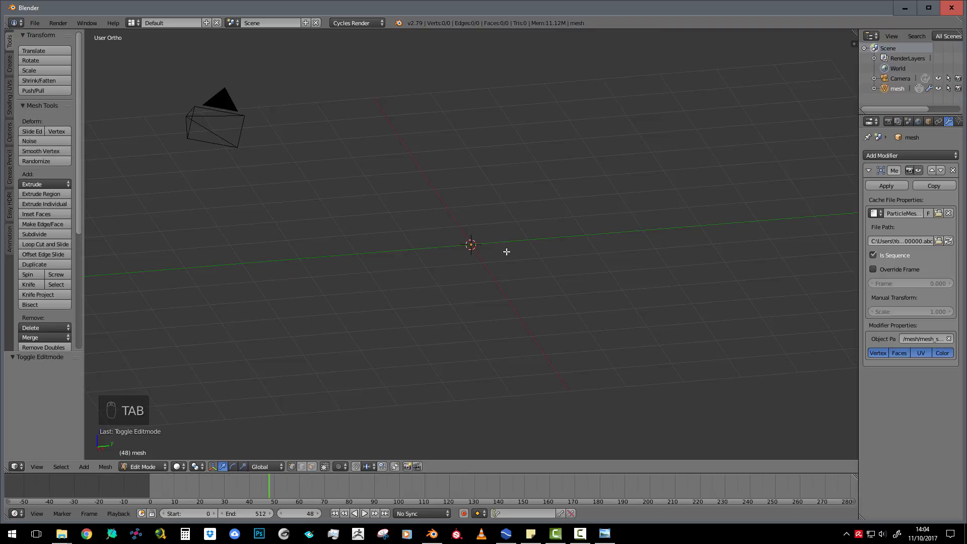
key("shift+c")
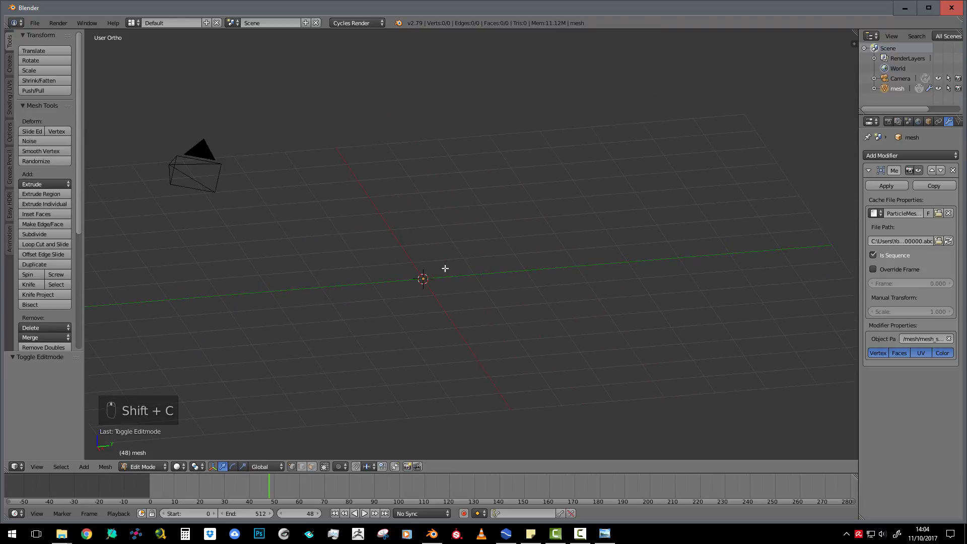
scroll(439, 300, "up", 1)
key("shift+a")
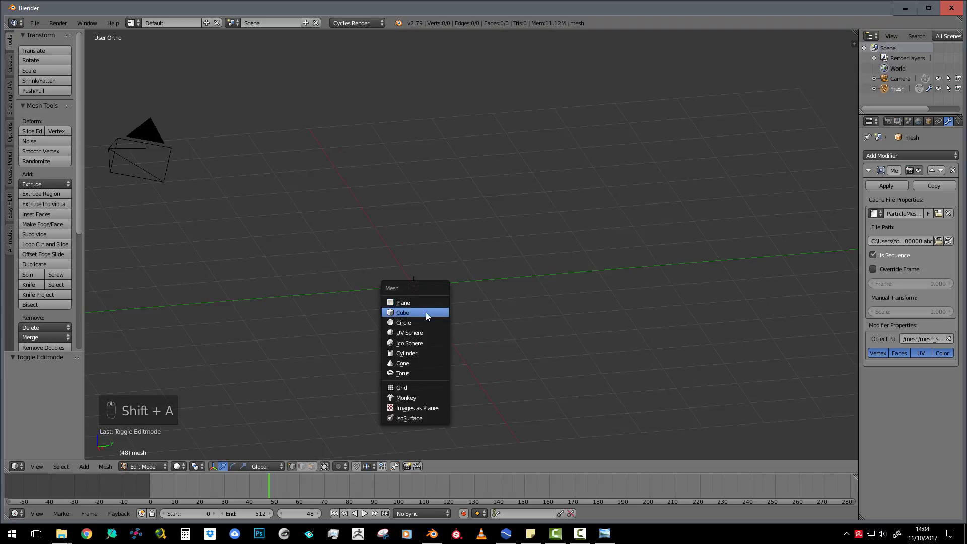
left_click(426, 315)
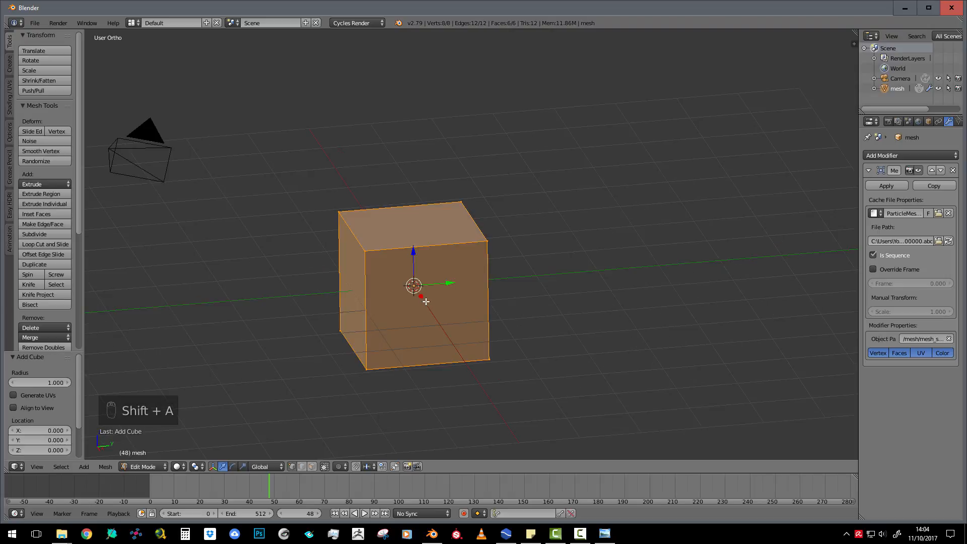
scroll(426, 301, "down", 1)
key("Tab")
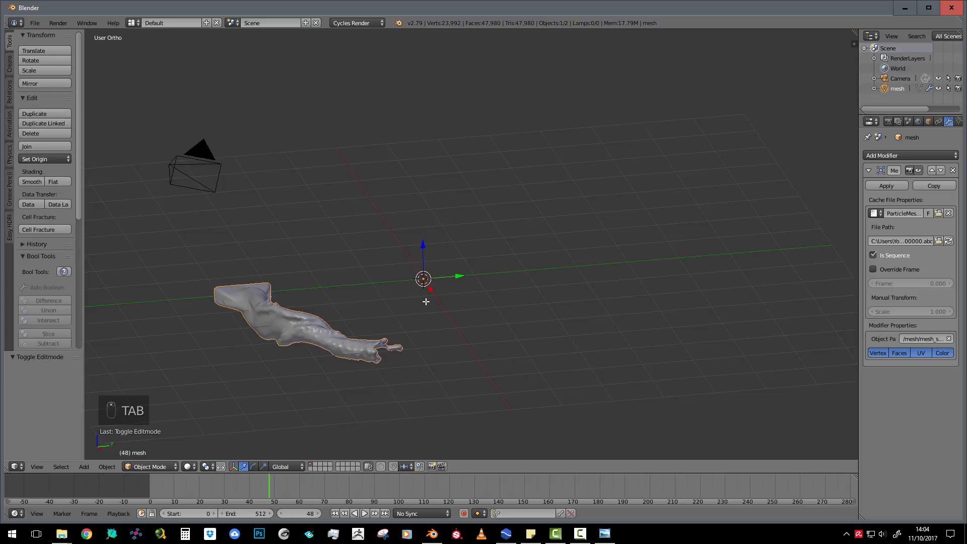
Reapply smooth shading to the fluid mesh at frame 48
scroll(296, 337, "up", 2)
middle_click_drag(388, 303, 567, 218, "shift")
scroll(444, 312, "up", 3)
left_click(31, 181)
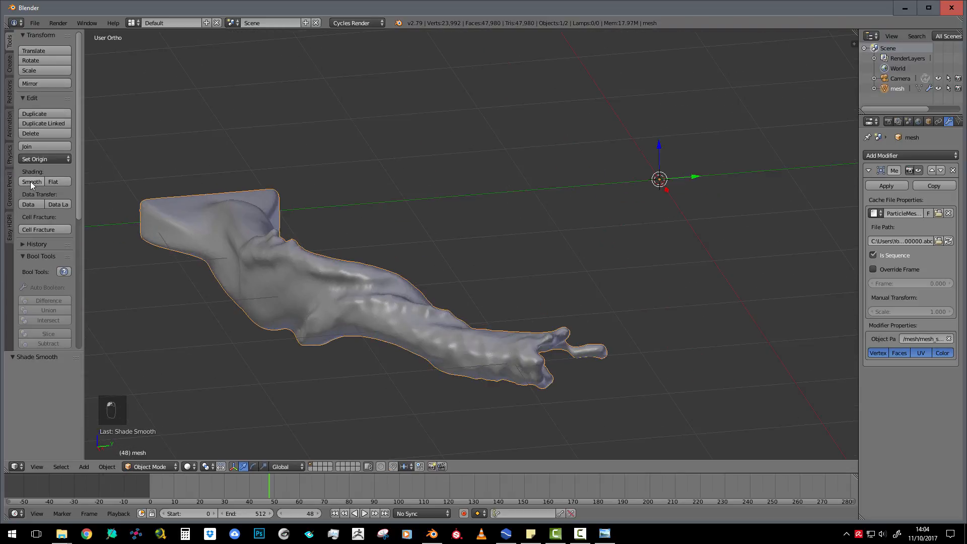
scroll(382, 302, "down", 4)
Play the animation up to frame 225 and check the smooth-shaded fluid mesh
key("alt+a")
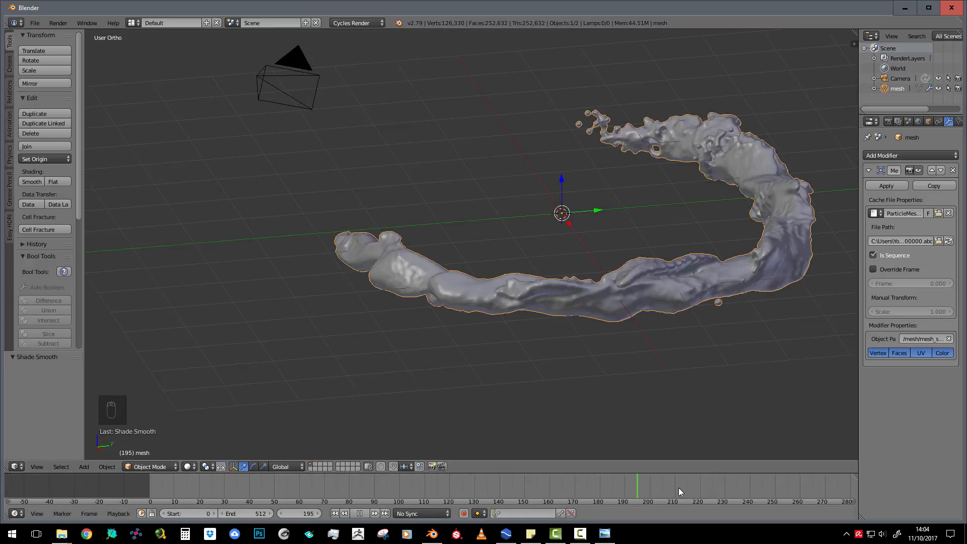
key("alt+a")
scroll(355, 252, "down", 5)
middle_click_drag(355, 250, 472, 217)
scroll(453, 264, "up", 4)
Add a plane at the origin and scale it up about 9.9 times as a floor around the fluid
key("shift+a")
mouse_move(472, 218)
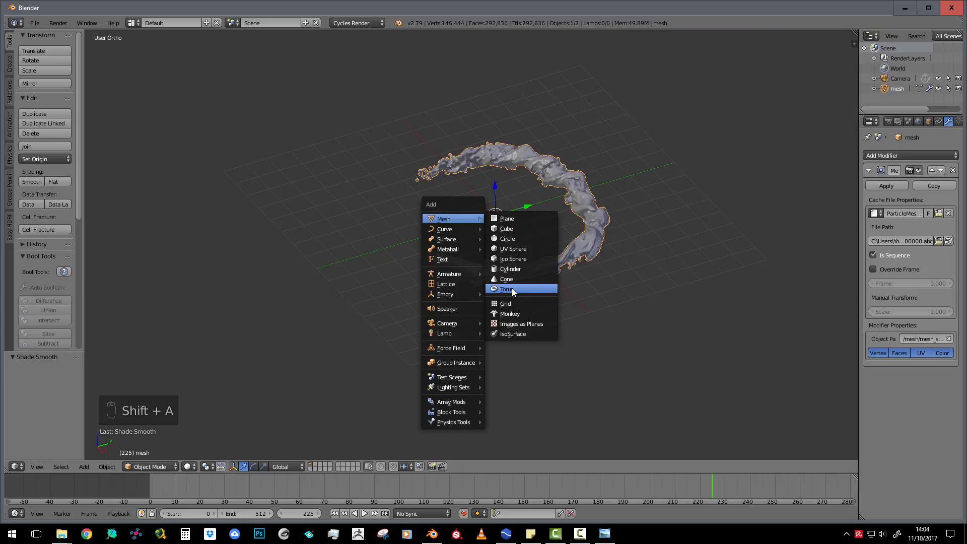
left_click(507, 218)
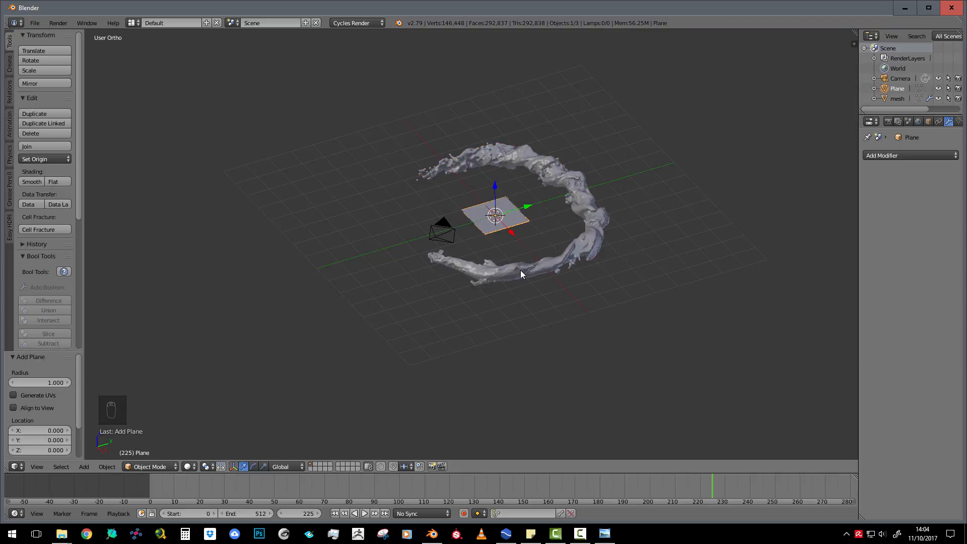
key("s")
left_click(319, 319)
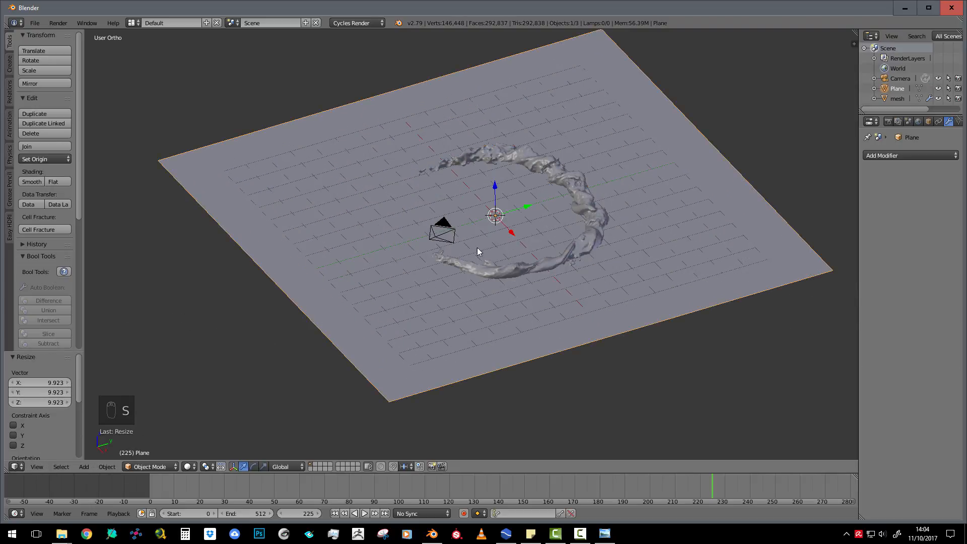
Lower the floor plane about 0.885 units along Z so it sits beneath the fluid mesh
scroll(530, 270, "down", 5)
scroll(531, 270, "up", 3)
middle_click_drag(493, 240, 448, 259, "shift")
middle_click_drag(455, 254, 447, 226)
scroll(447, 228, "up", 1)
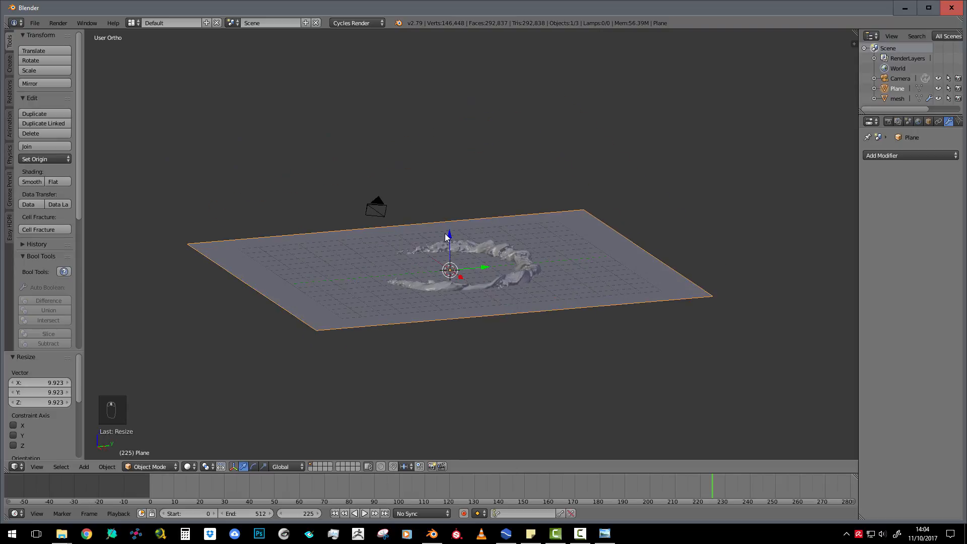
key("g")
key("z")
left_click(449, 252)
scroll(528, 305, "up", 2)
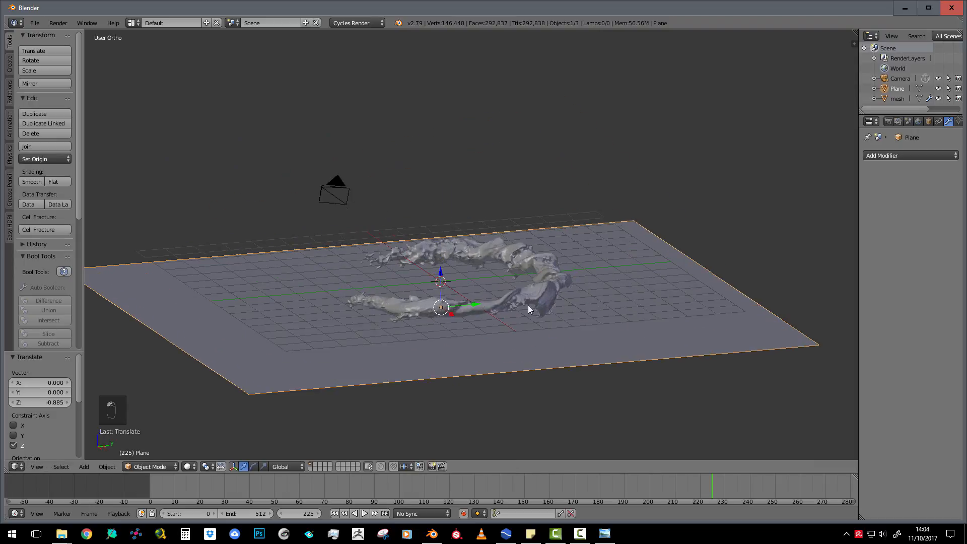
In Edit Mode, extrude the floor plane's rear edge about 13.3 units upward along Z to form a back wall
scroll(528, 305, "down", 2)
key("Tab")
right_click(623, 220)
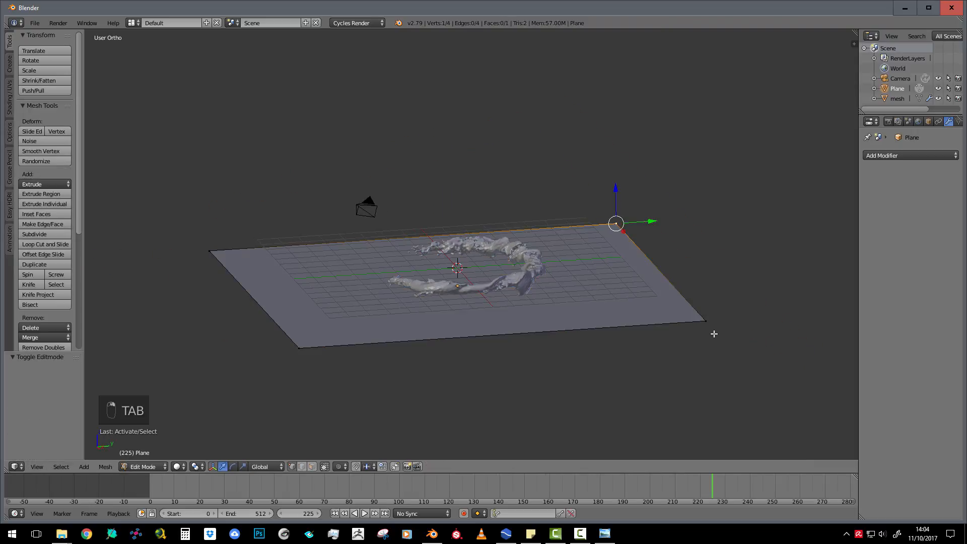
right_click(709, 325, "shift")
mouse_move(650, 322)
middle_mouse_down()
mouse_move(642, 332)
mouse_move(654, 315)
middle_mouse_up()
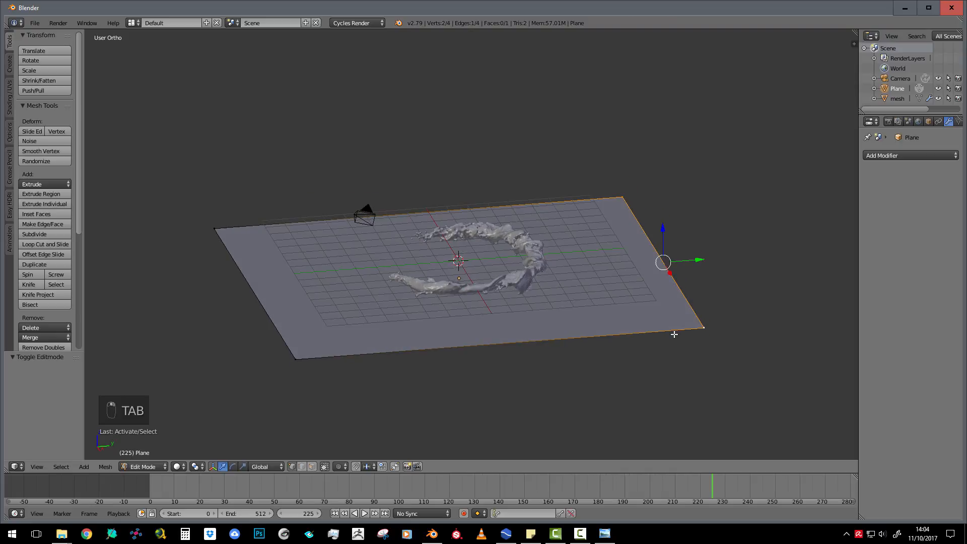
key("e")
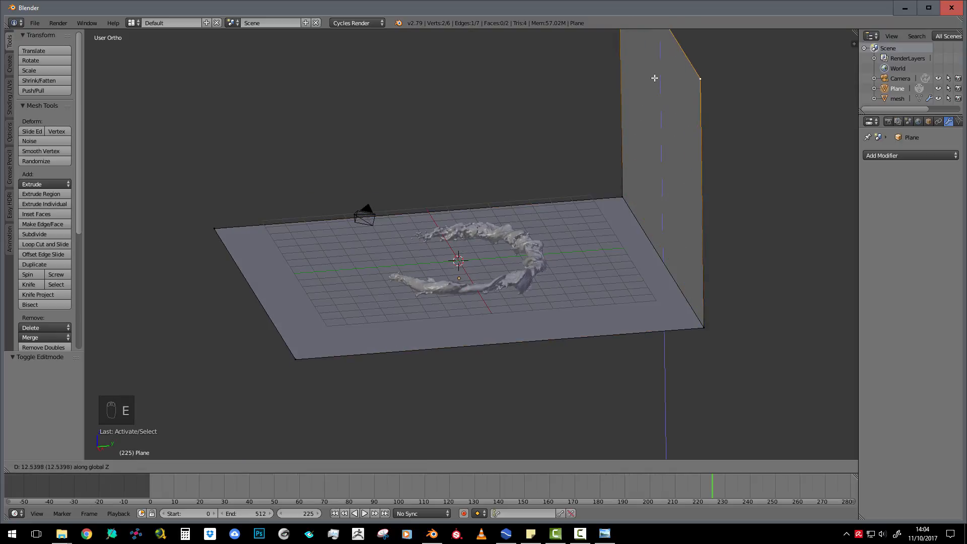
left_click(656, 79)
scroll(648, 194, "down", 2)
middle_click_drag(647, 195, 536, 214)
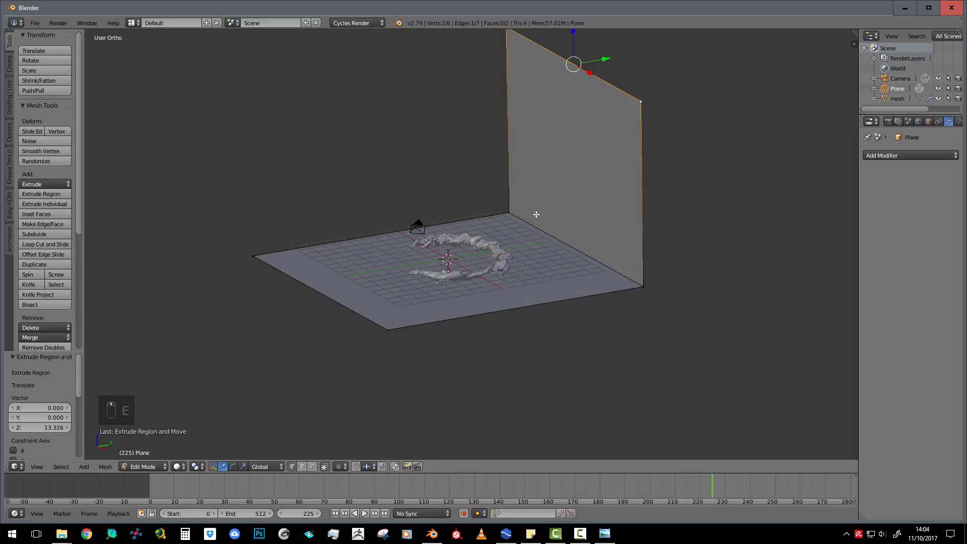
Bevel the edge between floor and back wall with 17 segments and an offset of about 0.50
right_click(509, 213)
right_click(638, 280, "shift")
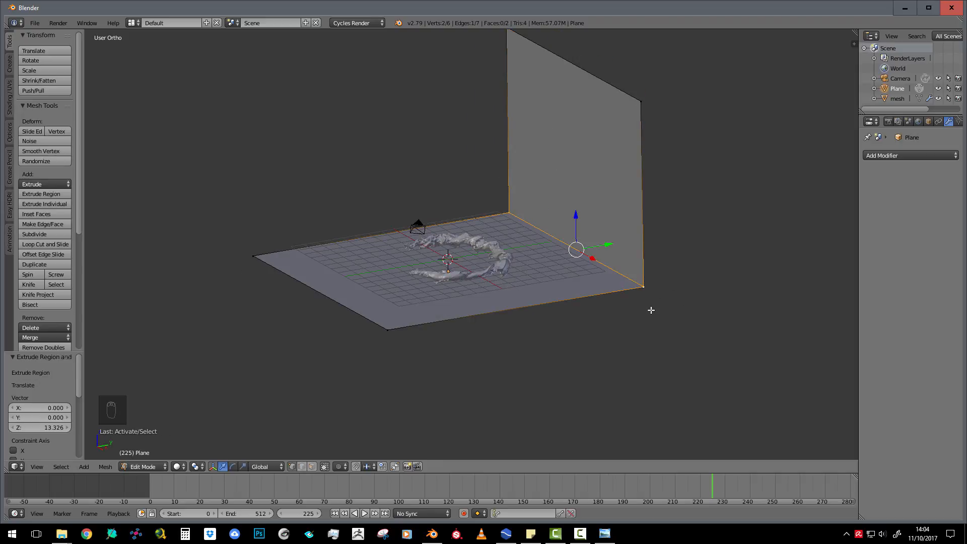
key("ctrl+b")
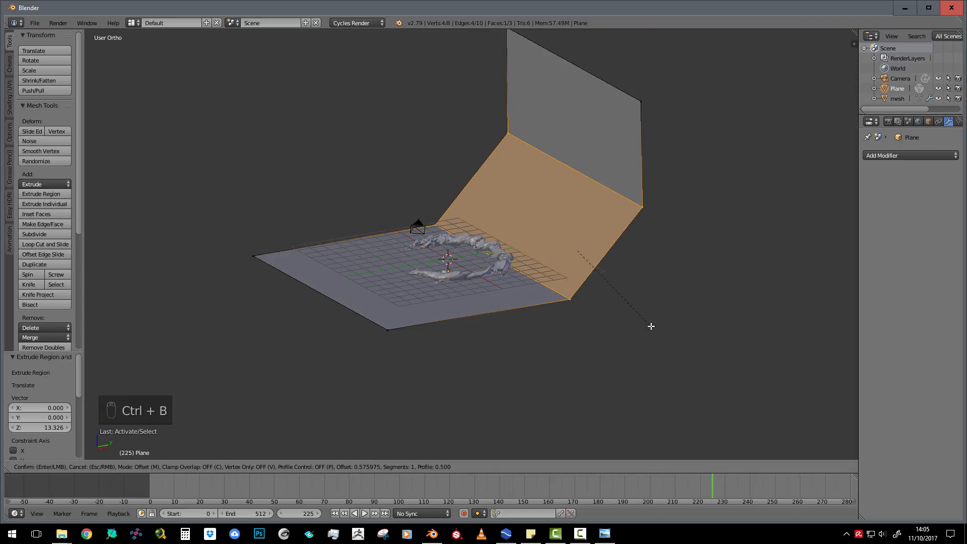
scroll(651, 326, "up", 16)
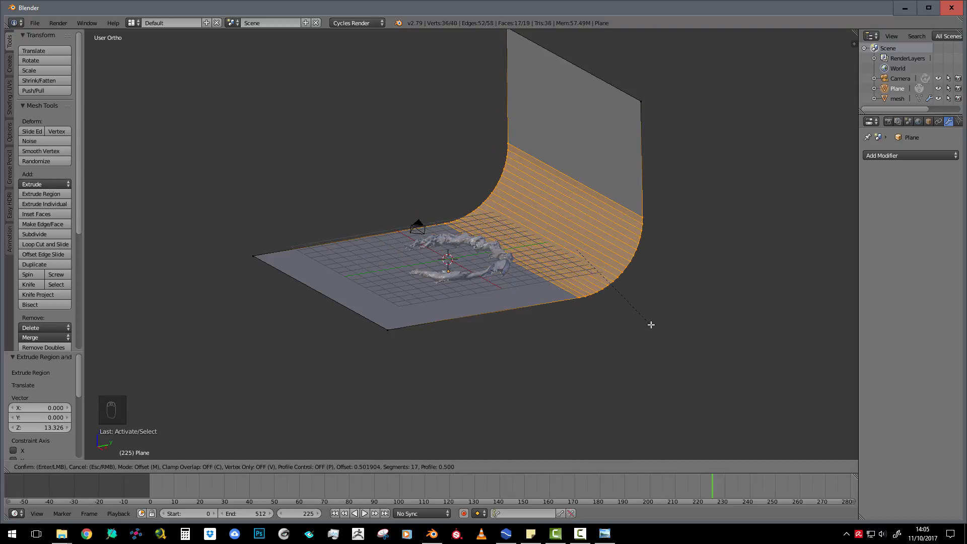
left_click(651, 325)
Scale the whole backdrop geometry wider along the X axis and return to Object Mode
middle_click_drag(562, 295, 602, 309)
key("a")
key("a")
key("s")
key("x")
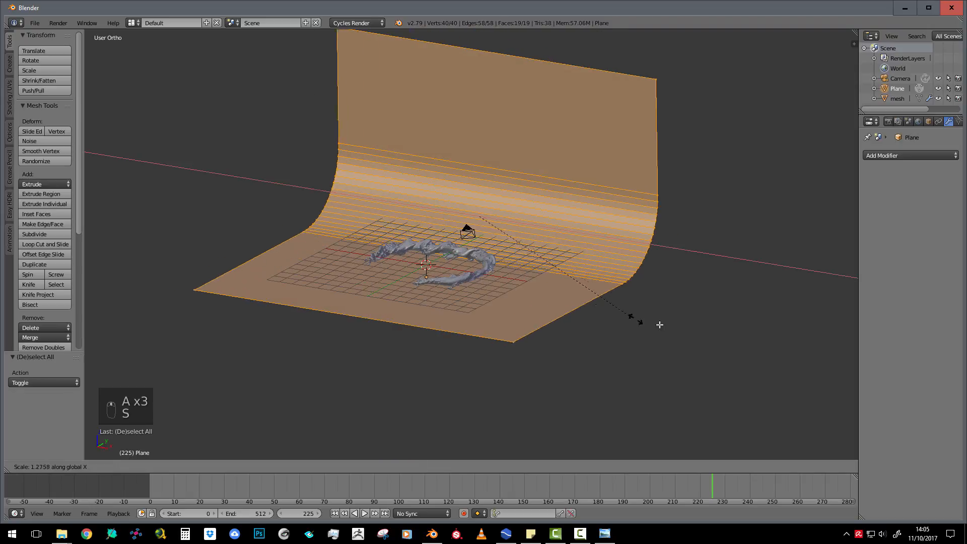
left_click(780, 353)
scroll(609, 288, "up", 3)
middle_click_drag(569, 289, 516, 282)
key("Tab")
Apply smooth shading to the curved backdrop plane
right_click(541, 264)
middle_click_drag(450, 292, 449, 297)
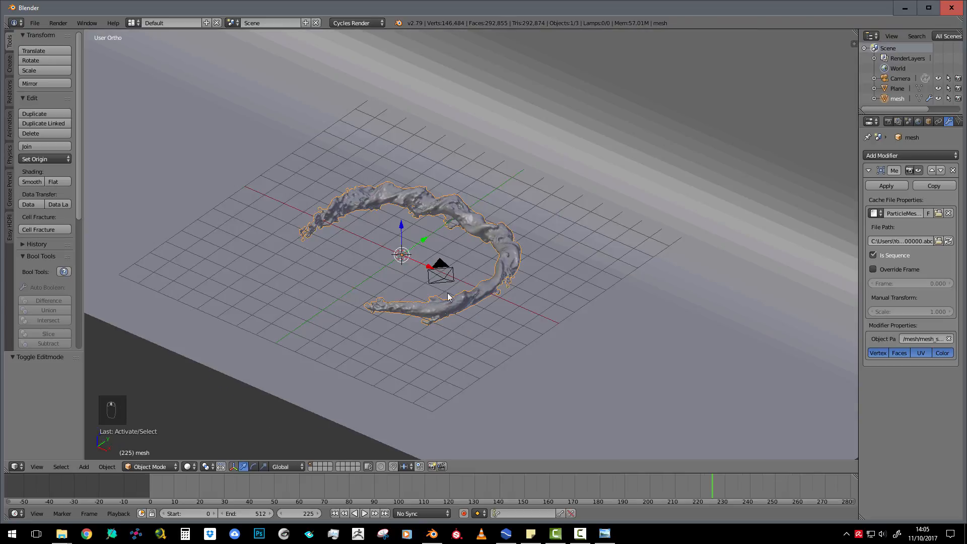
right_click(440, 273)
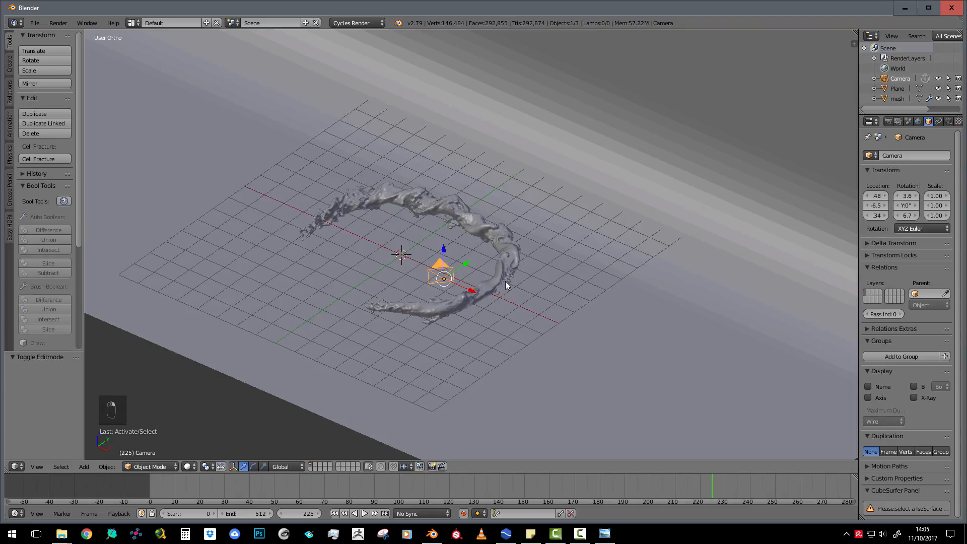
middle_click_drag(505, 281, 505, 277)
key("KP_1")
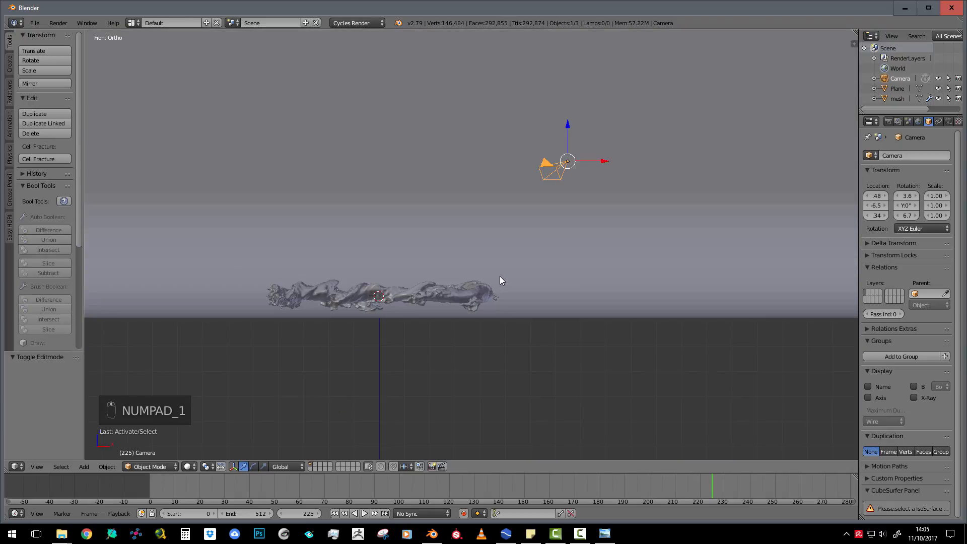
right_click(439, 295)
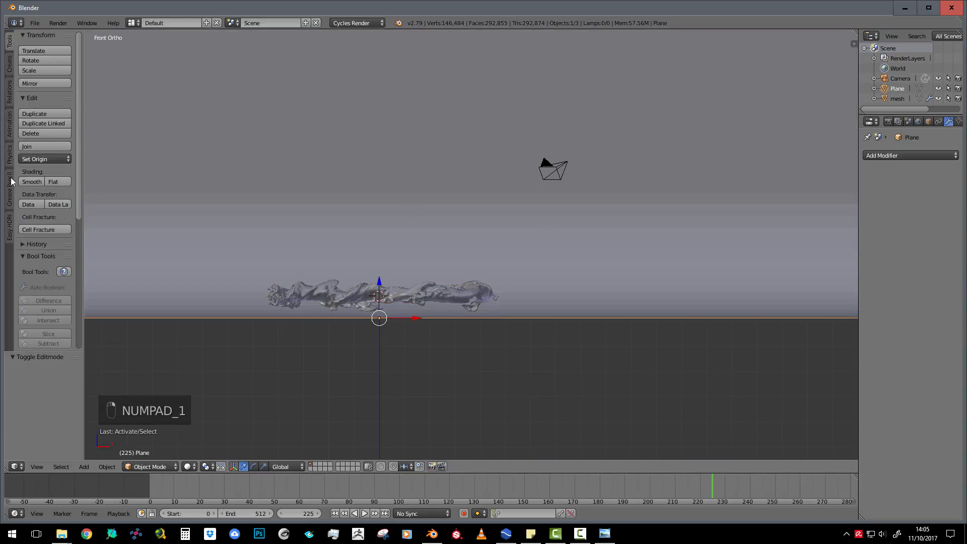
left_click(32, 181)
Center the front view on the fluid mesh and align the camera to that view
right_click(414, 295)
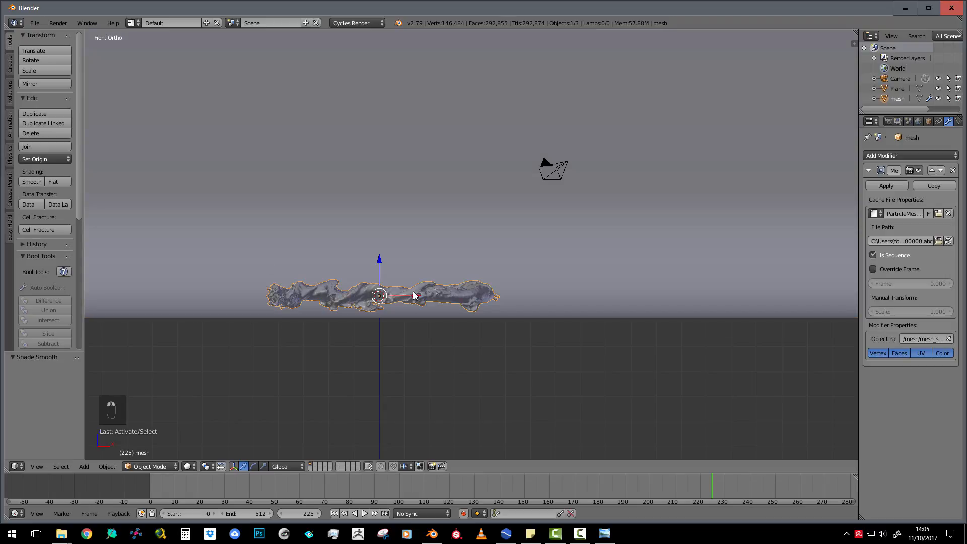
key("KP_Decimal")
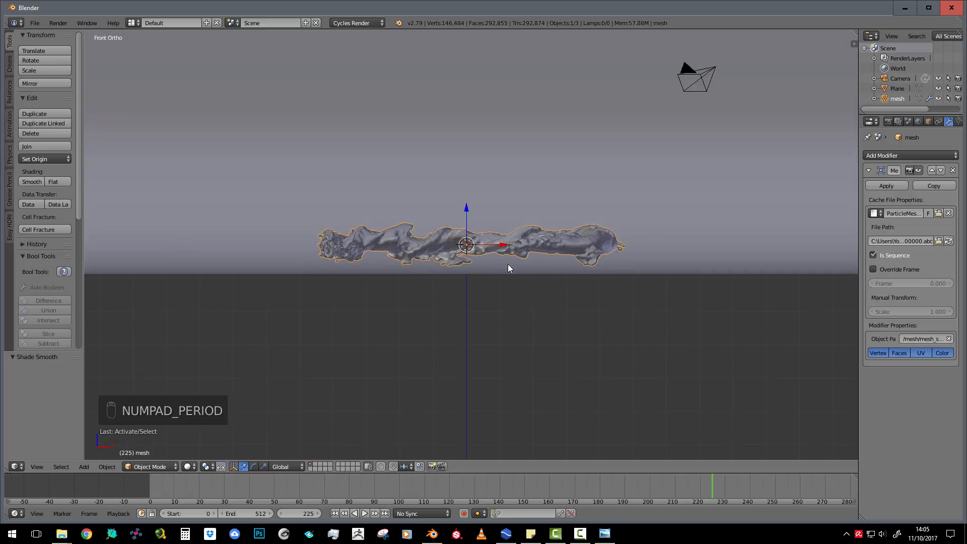
key("ctrl+alt+KP_0")
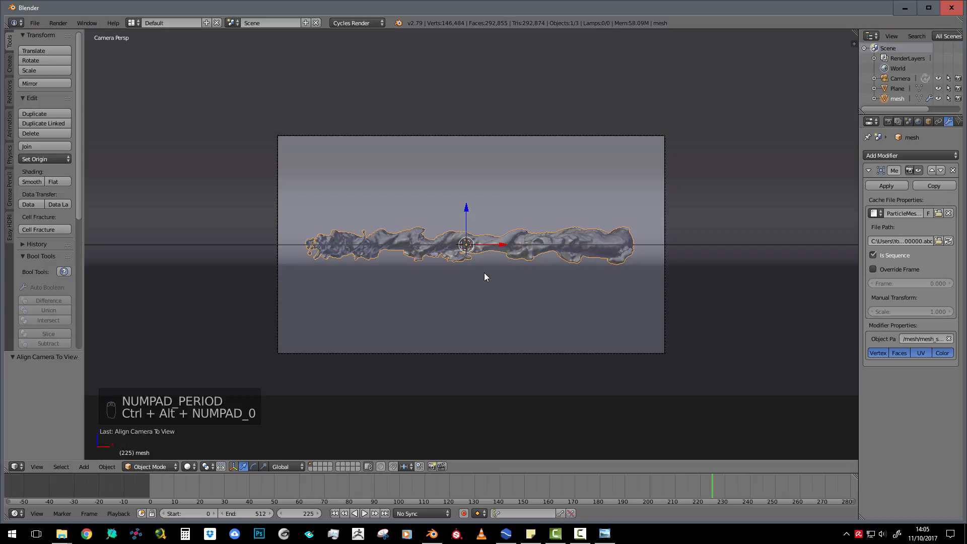
scroll(567, 247, "down", 3)
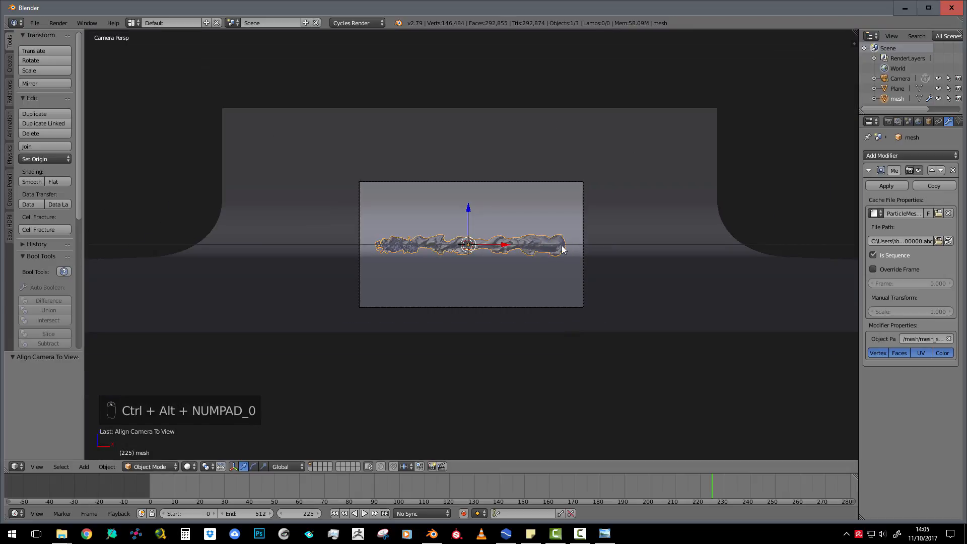
middle_click_drag(563, 249, 520, 261)
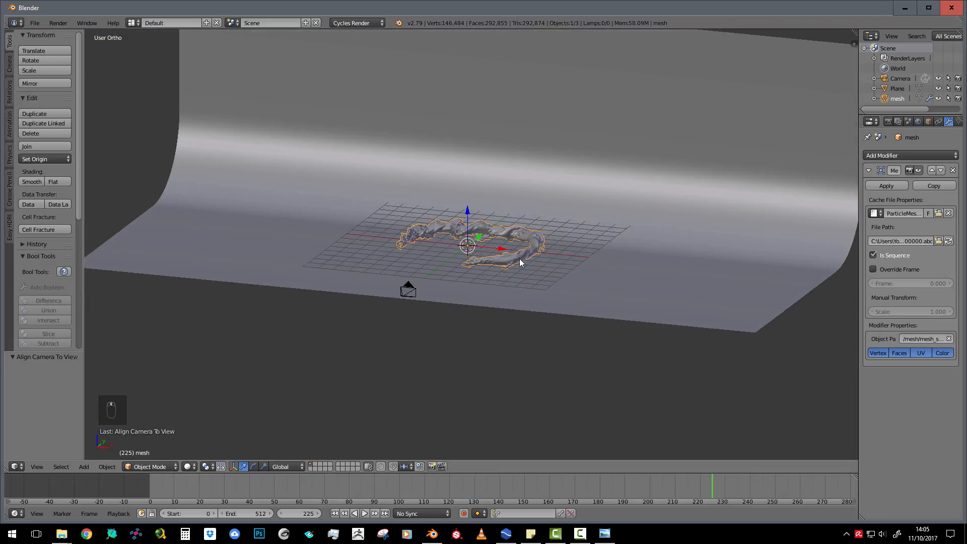
key("KP_0")
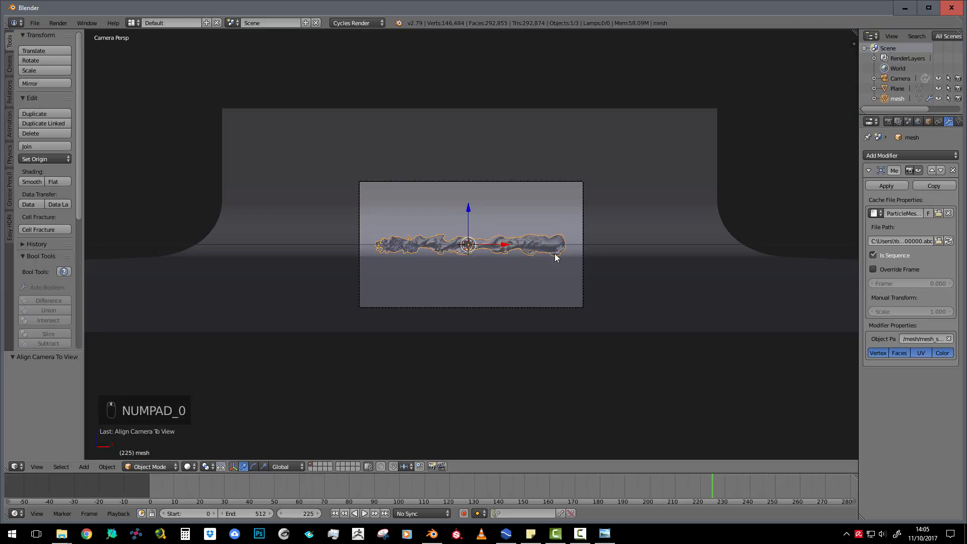
Move the camera about 1.58 units back from the fluid along the Y axis
left_click(583, 229)
key("g")
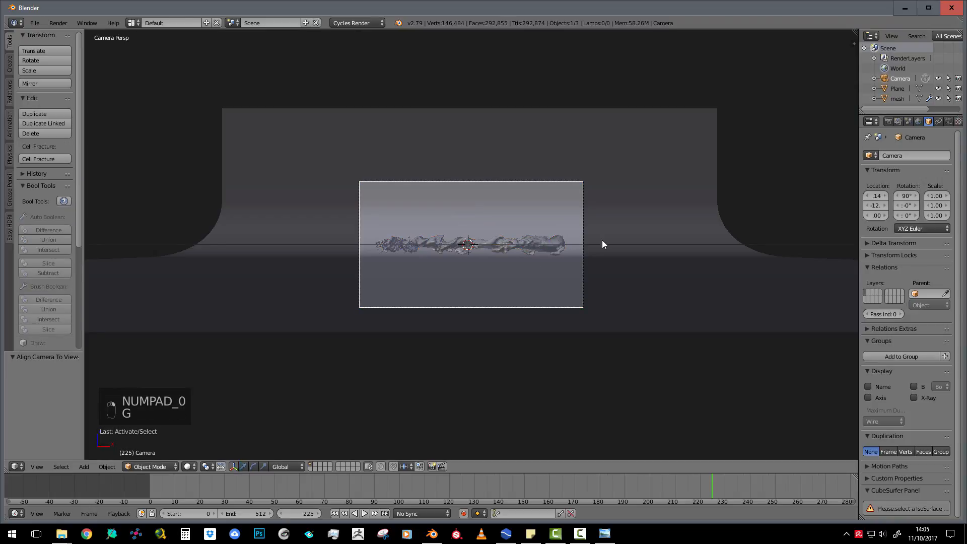
left_click(584, 217)
Raise the camera about 0.53 units along Z and tilt it down about 1.36° around X
key("g")
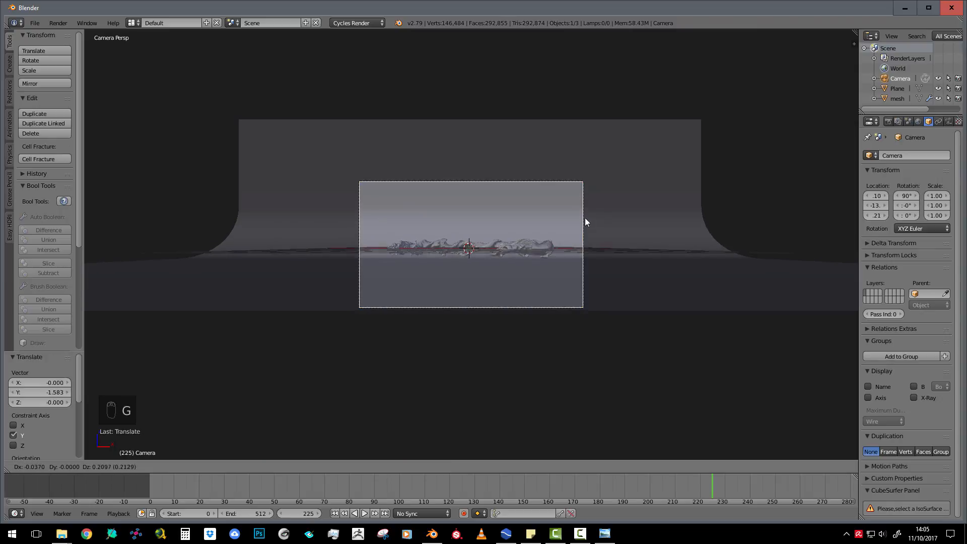
key("z")
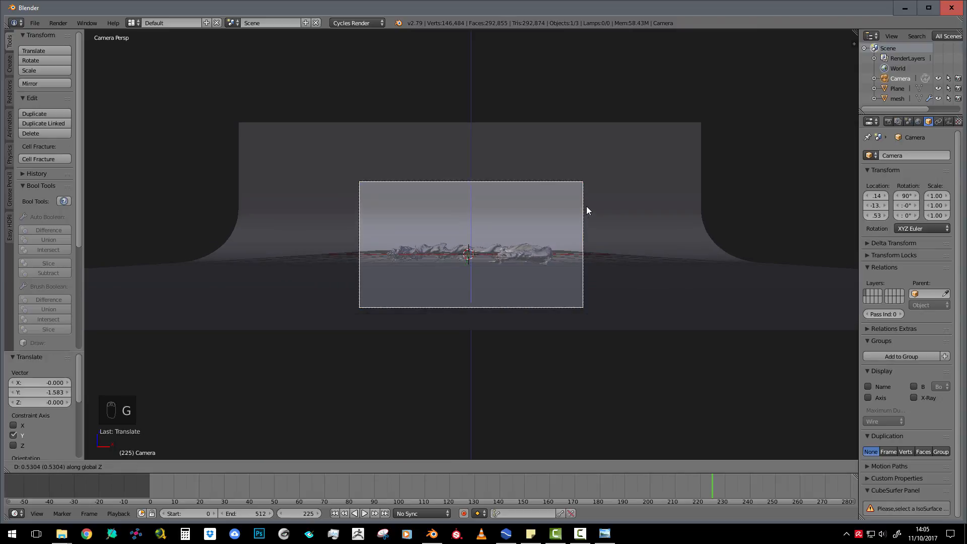
left_click(587, 208)
key("r")
key("x")
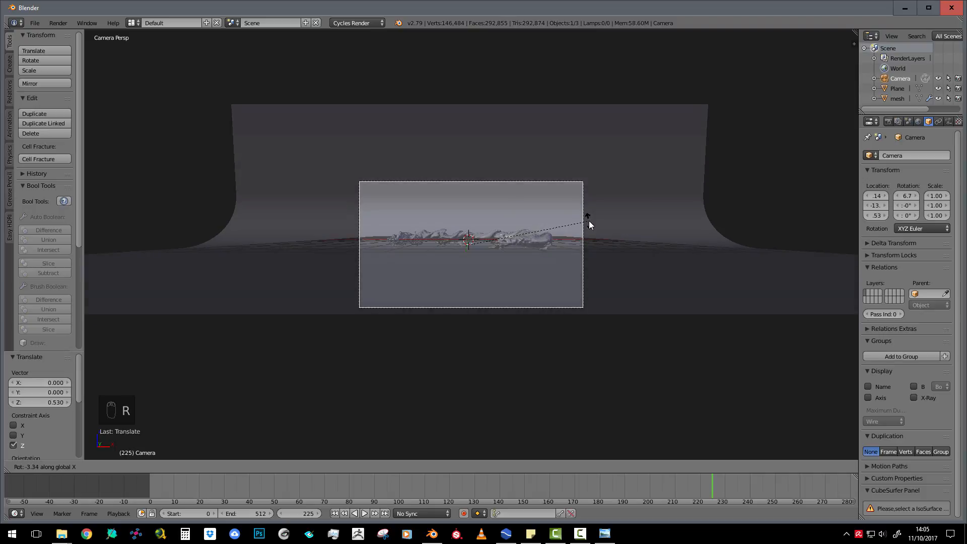
left_click(590, 225)
Rotate the fluid mesh about 13.6° around X and move it about 0.56 units up and 0.16 units along X
right_click(544, 250)
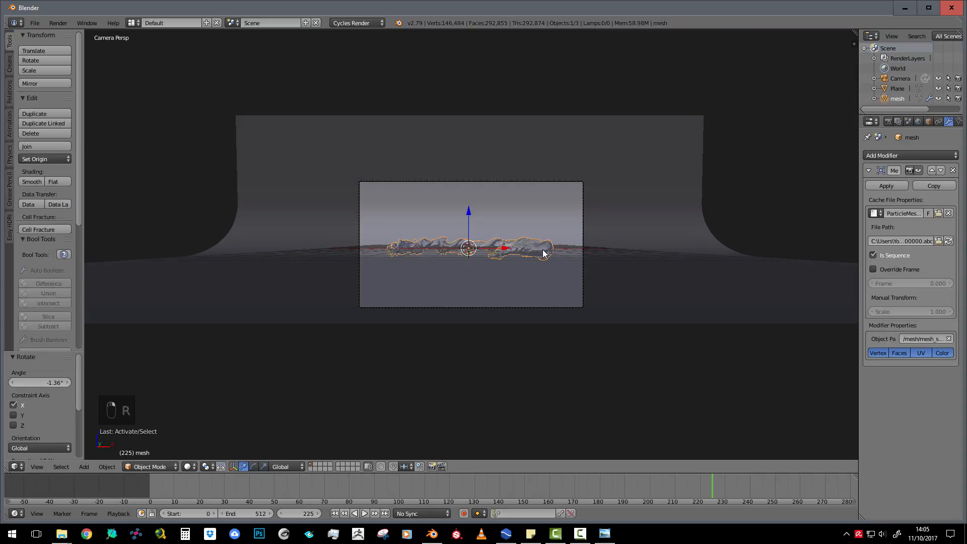
scroll(542, 251, "up", 2)
key("r")
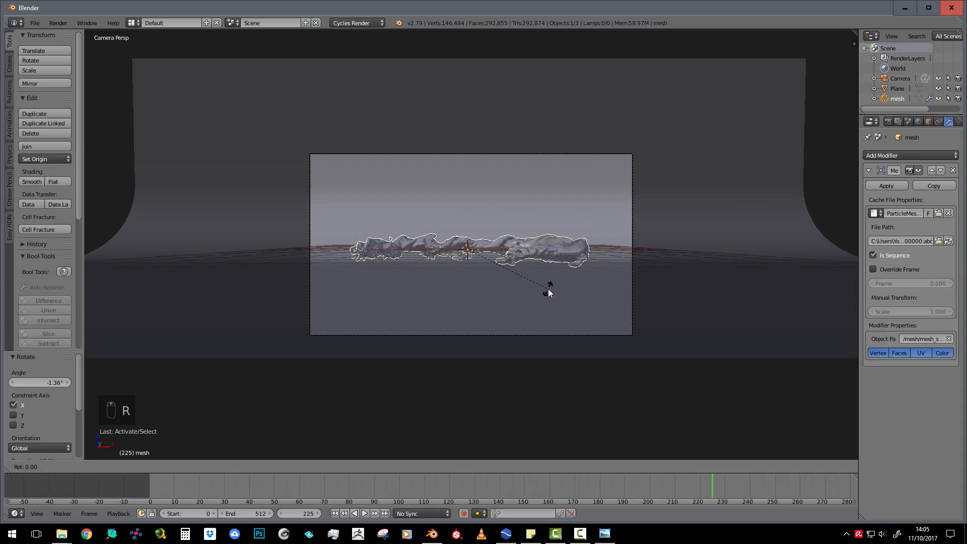
key("x")
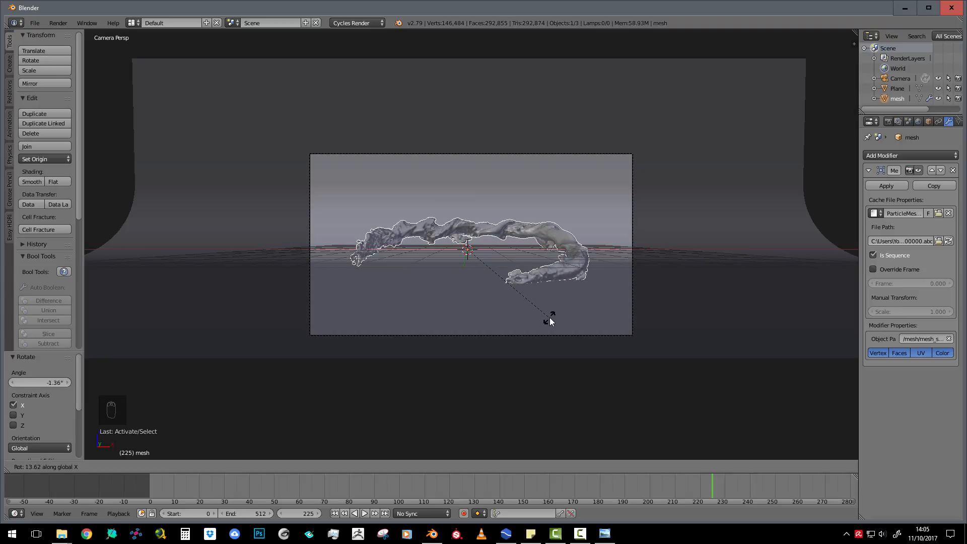
left_click(549, 319)
key("g")
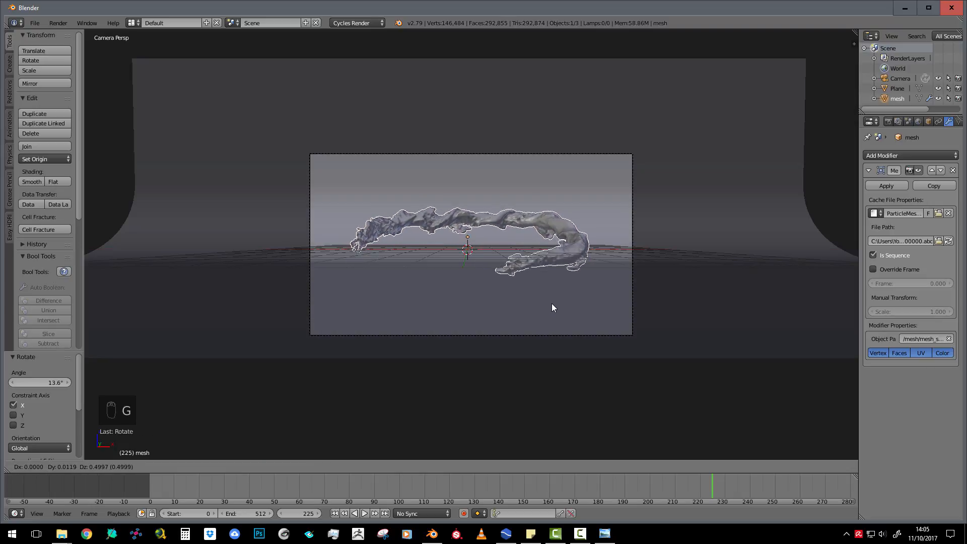
left_click(554, 301)
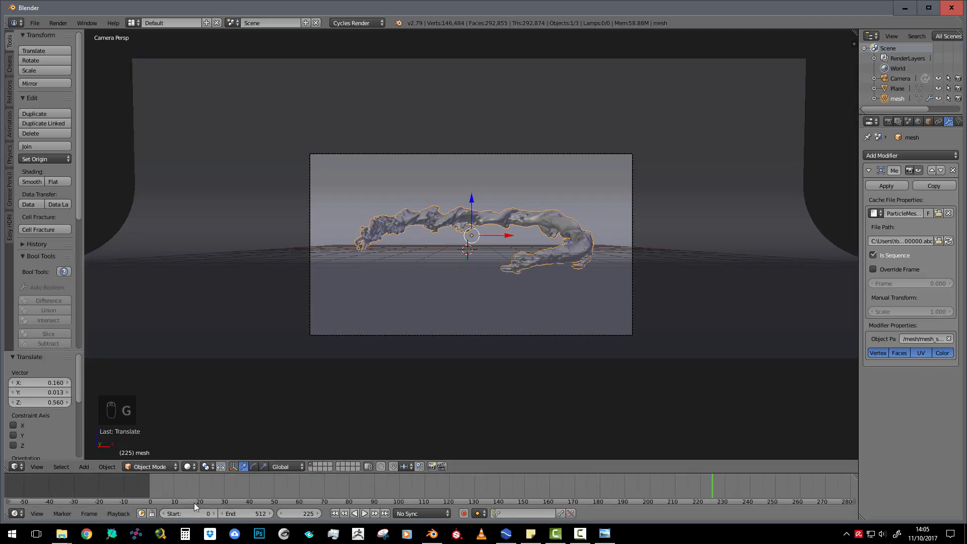
At frame 156, rotate the fluid mesh about 170° around Z and about 27° around X
left_click_drag(203, 484, 539, 493)
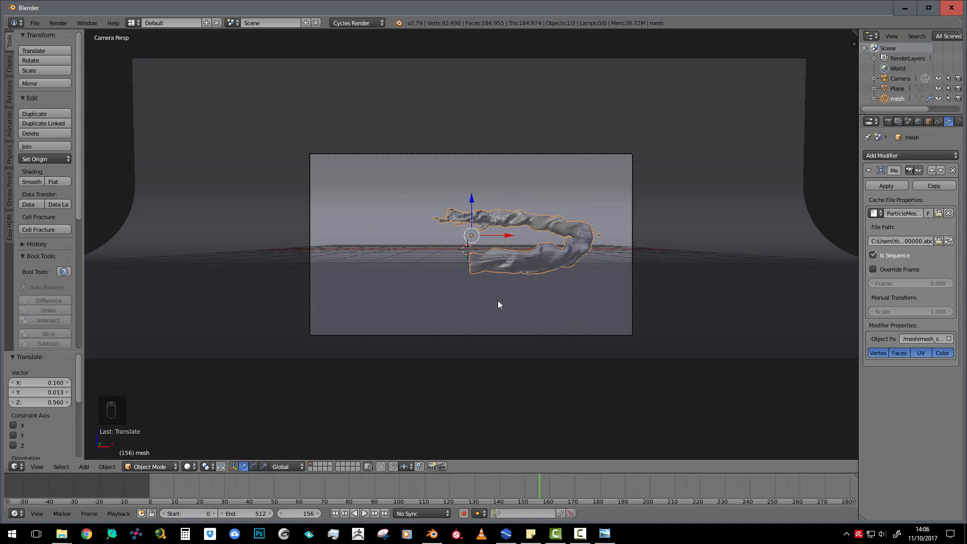
key("r")
key("z")
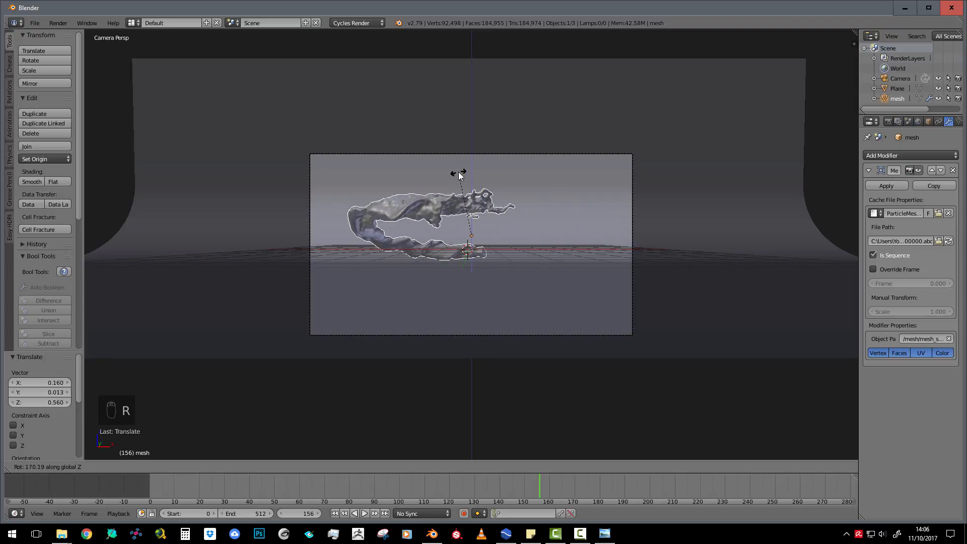
left_click(459, 172)
key("r")
key("x")
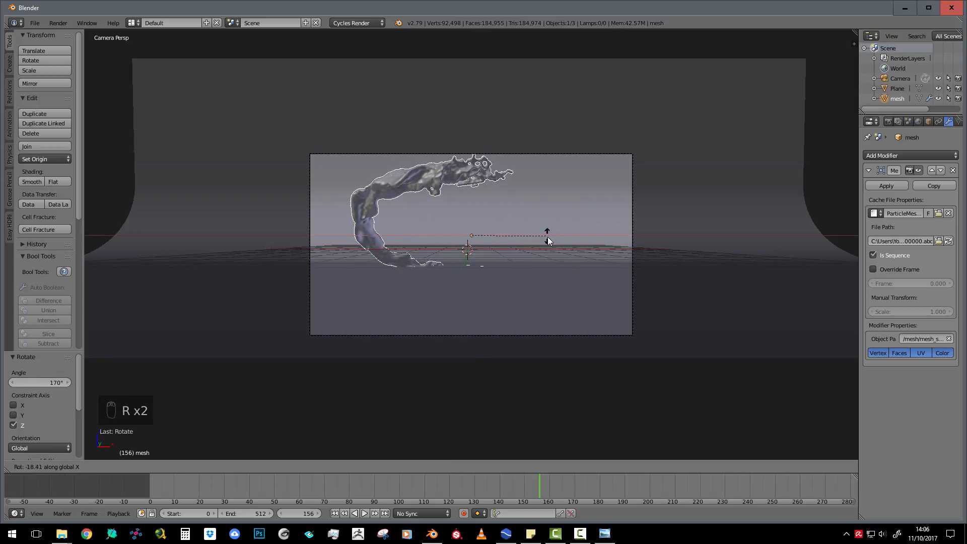
left_click(543, 307)
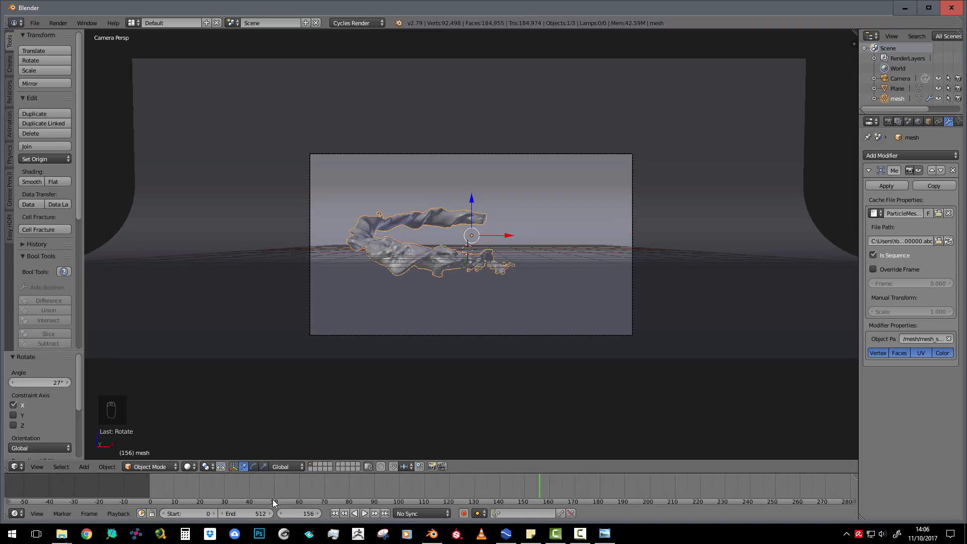
At frame 127, rotate the fluid mesh about 33.5° around the global Z axis
left_click_drag(185, 487, 466, 481)
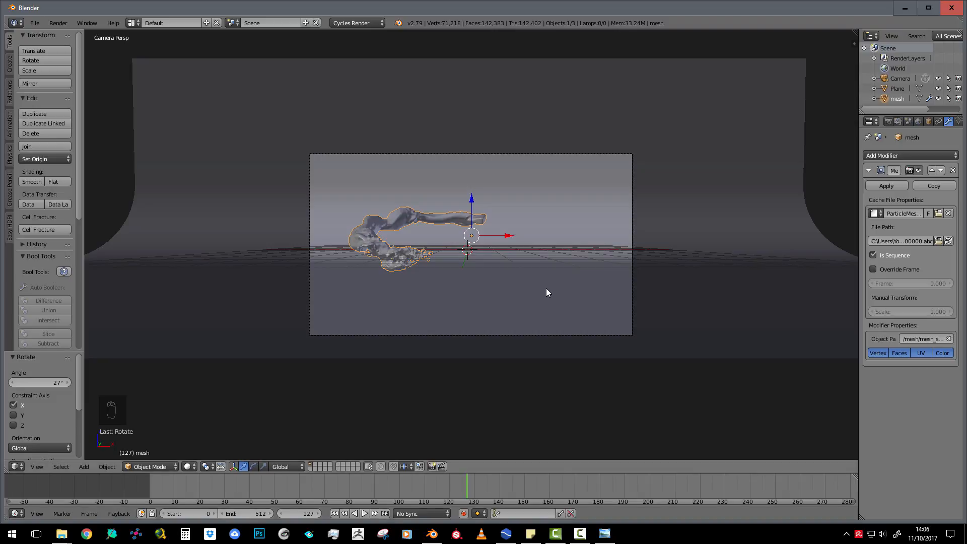
key("r")
key("z")
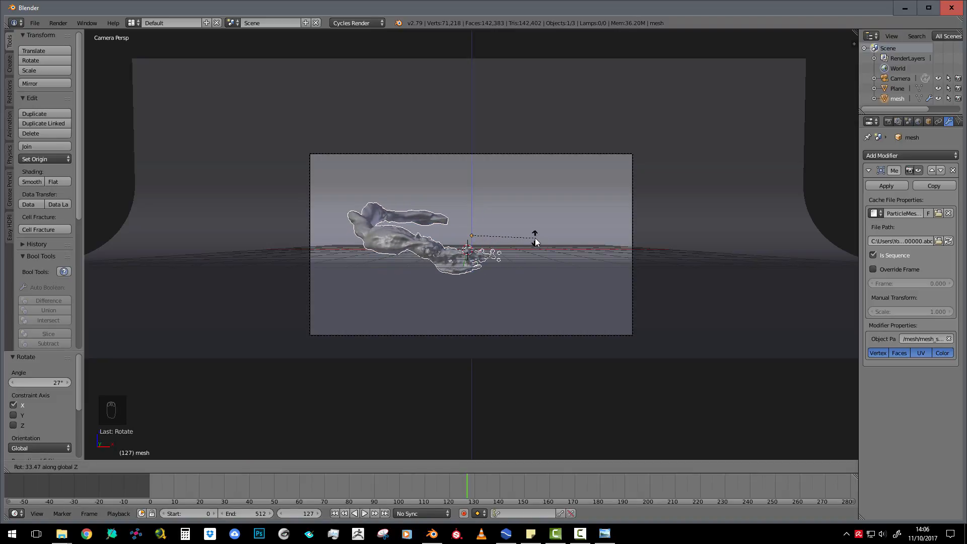
left_click(535, 241)
Play back the fluid animation and stop it at frame 326
left_click(191, 484)
key("alt+a")
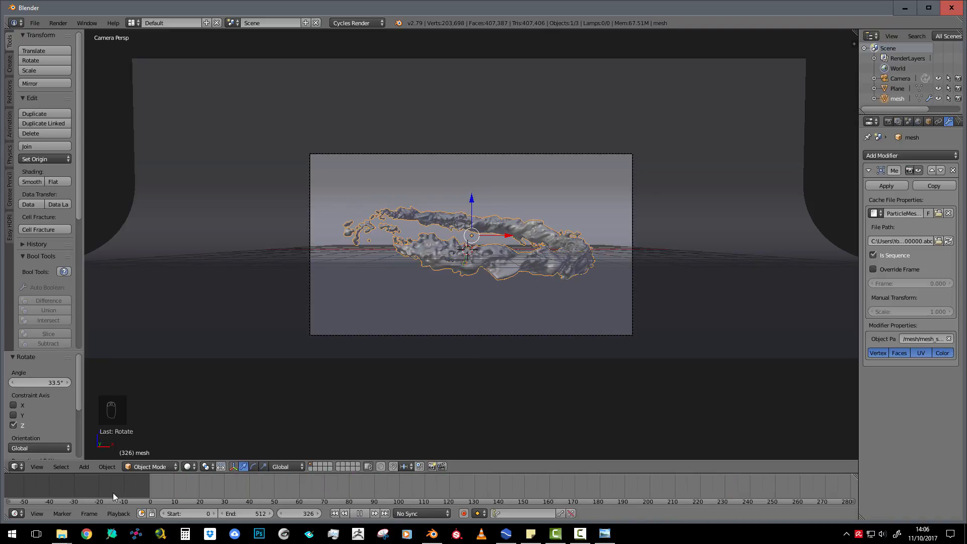
key("alt+a")
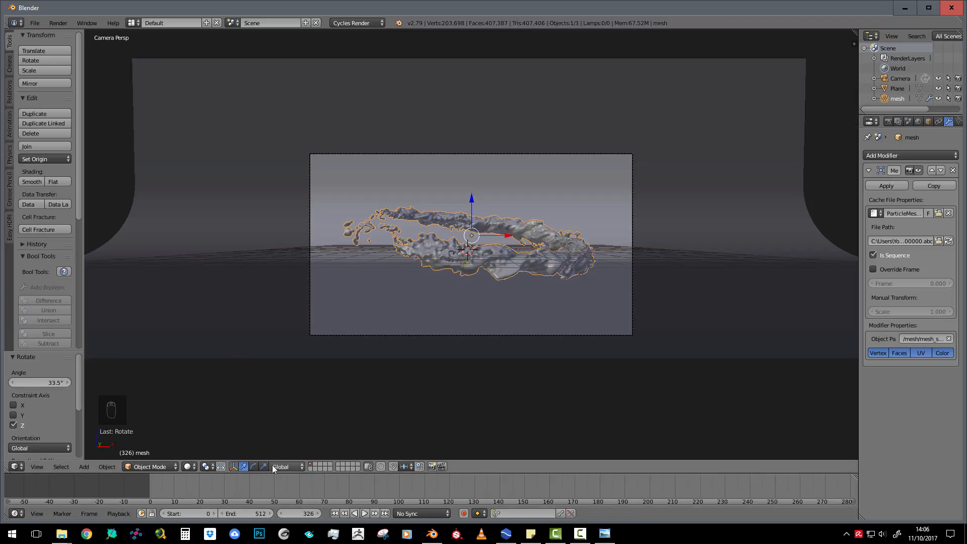
Set the transform orientation to Normal and rotate the fluid mesh about -3.06° around X with the rotation manipulator
left_click(291, 466)
left_click(289, 433)
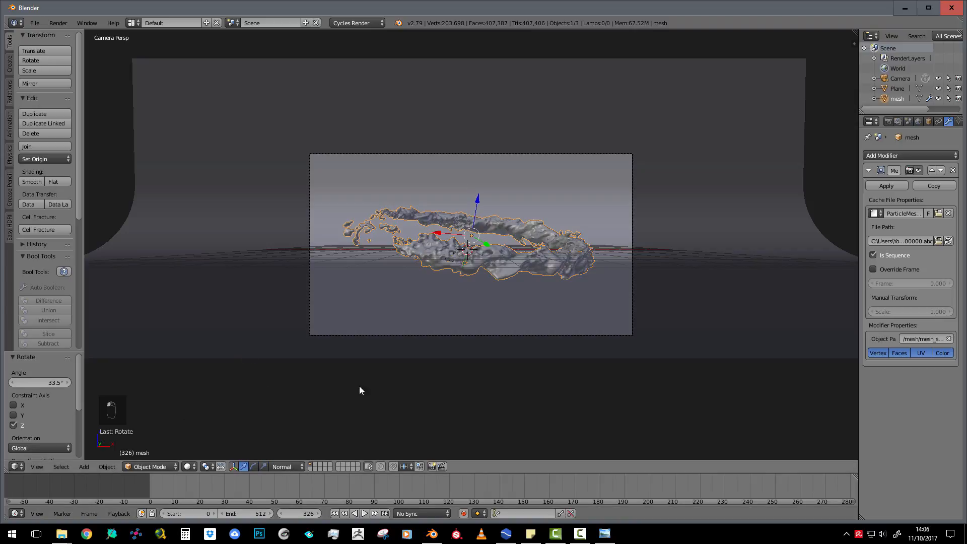
left_click(254, 467)
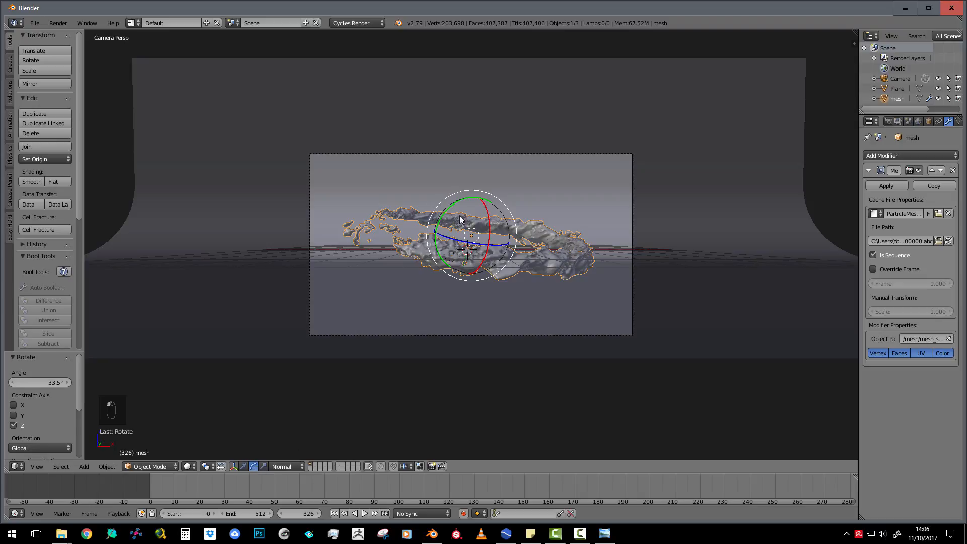
left_click_drag(453, 207, 485, 233)
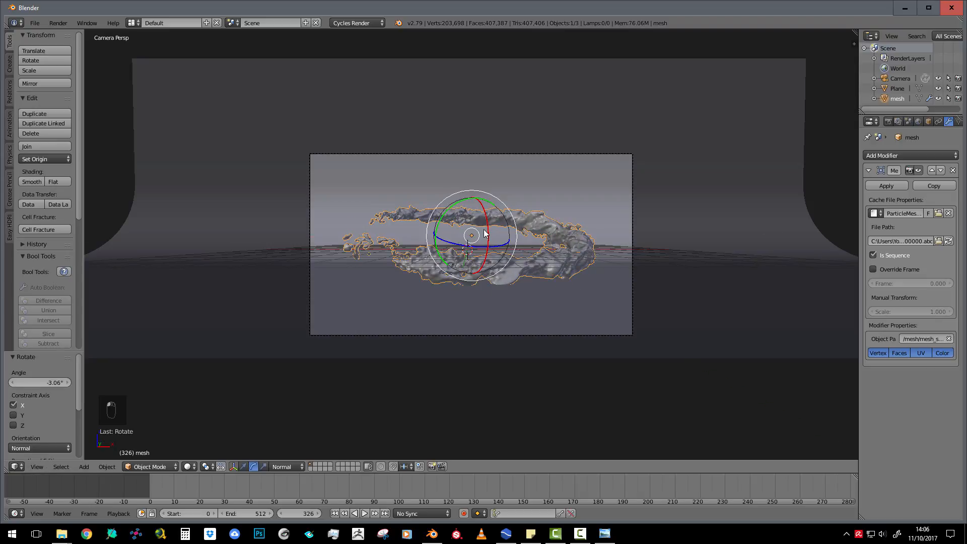
Move the fluid mesh up about 0.28 units along Z and scale it uniformly to about 0.894
key("g")
left_click(488, 227)
key("s")
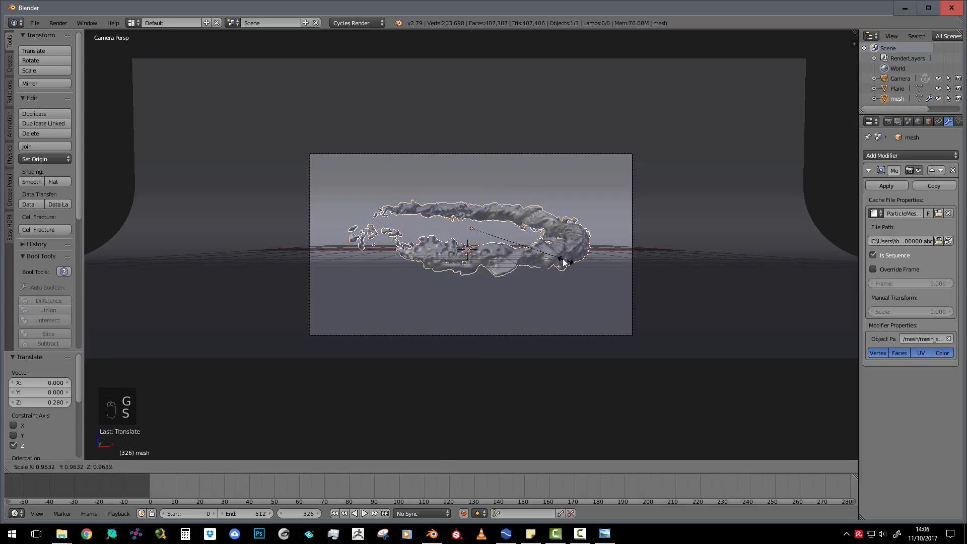
left_click(560, 261)
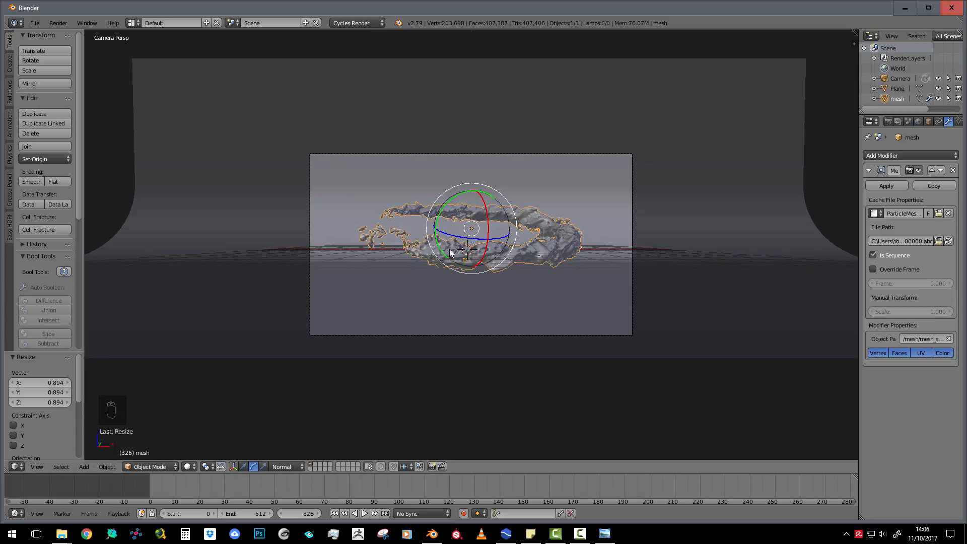
Load the Interieur HDRI folder into the Easy HDRI add-on
scroll(458, 234, "down", 3)
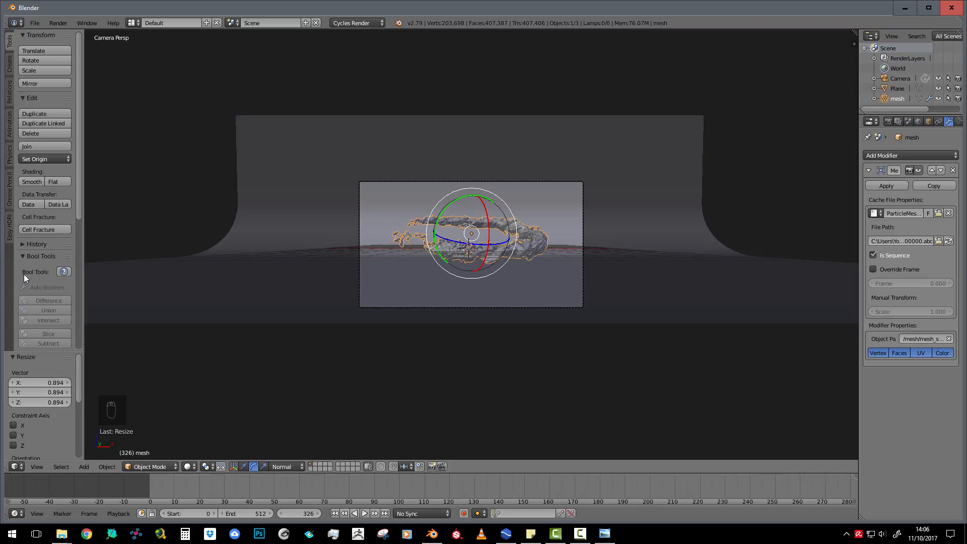
left_click(9, 228)
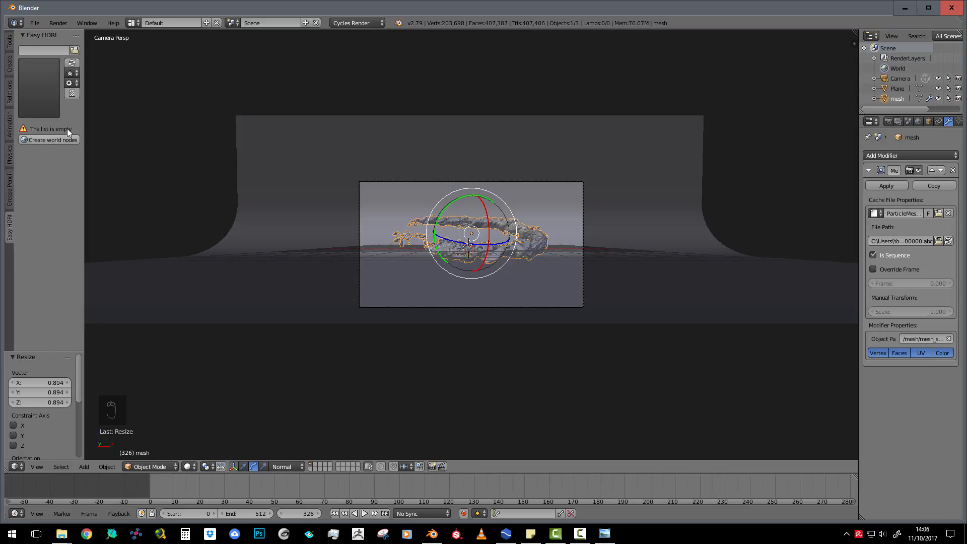
left_click(75, 50)
scroll(40, 297, "down", 1)
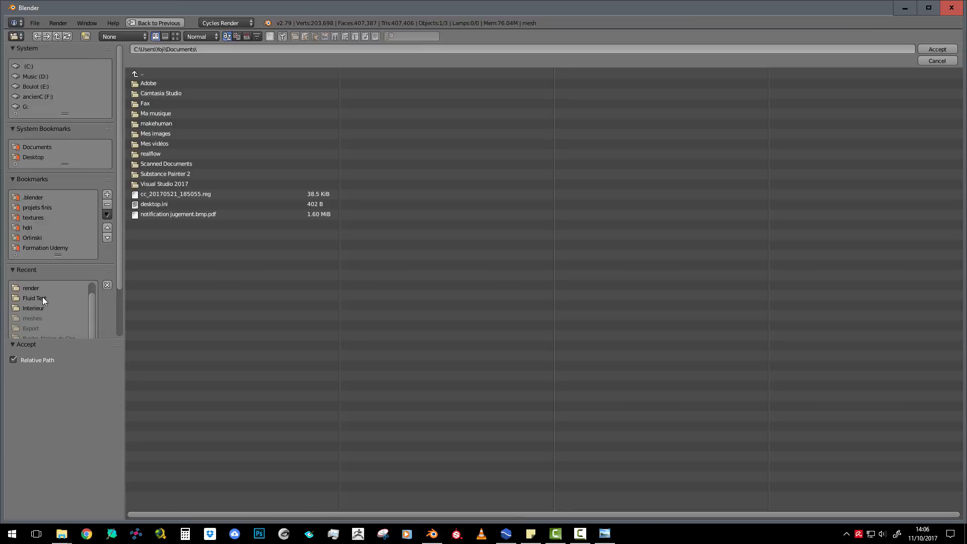
scroll(51, 314, "up", 1)
scroll(54, 299, "down", 1)
scroll(115, 270, "down", 3)
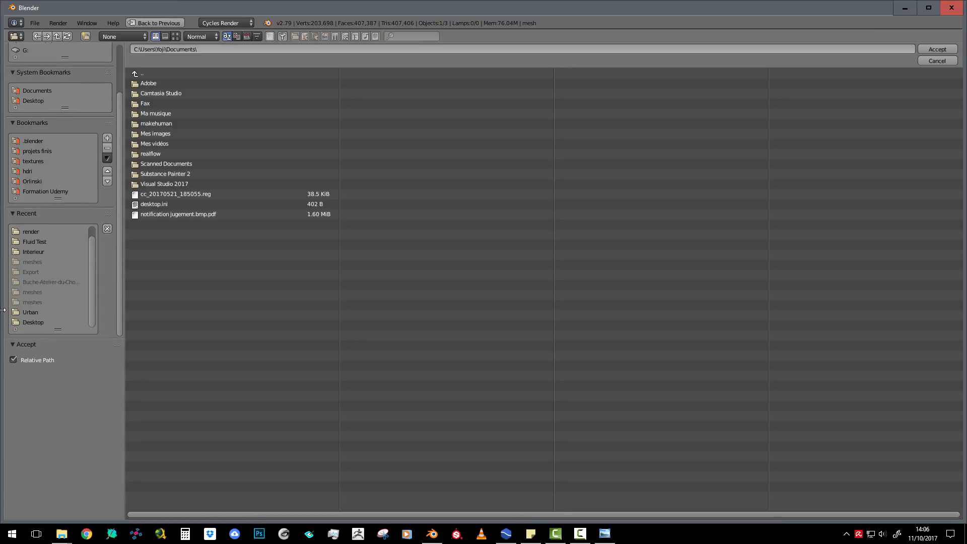
left_click(29, 312)
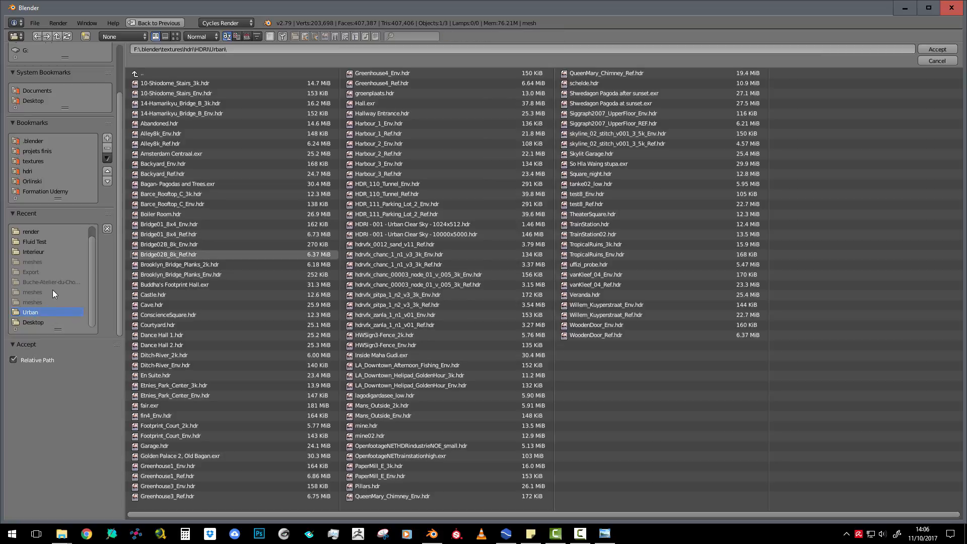
left_click(45, 251)
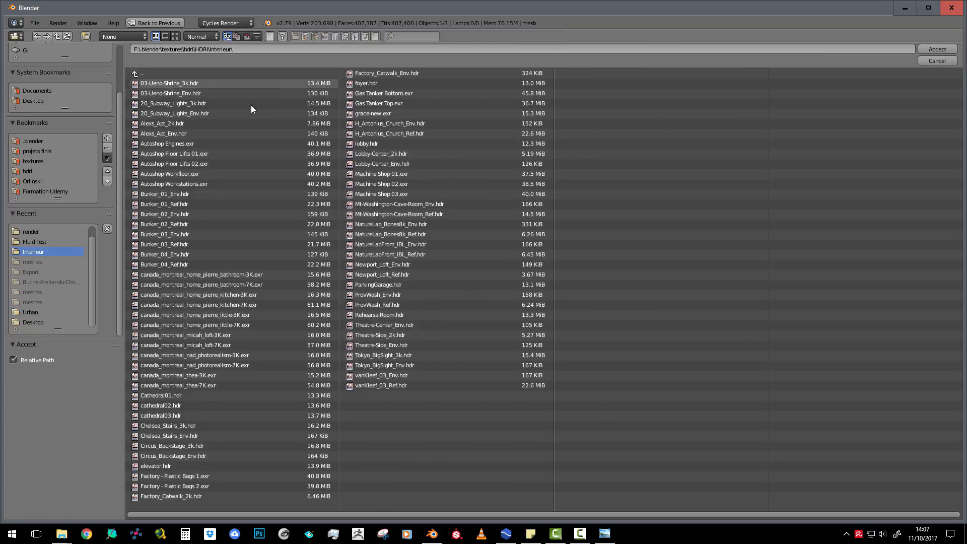
left_click(926, 48)
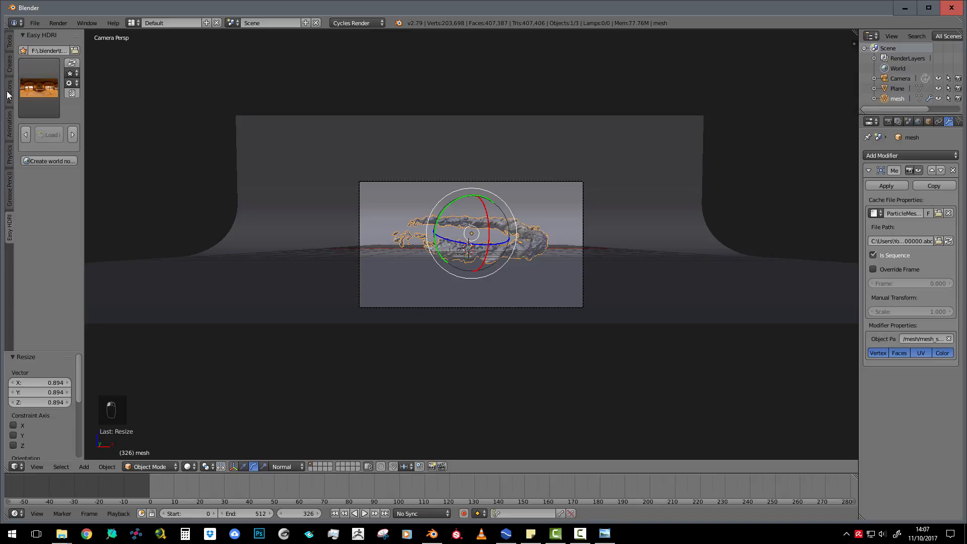
Pick the canada_montreal nad_photorealism 7K image in Easy HDRI and create the world nodes
left_click(31, 88)
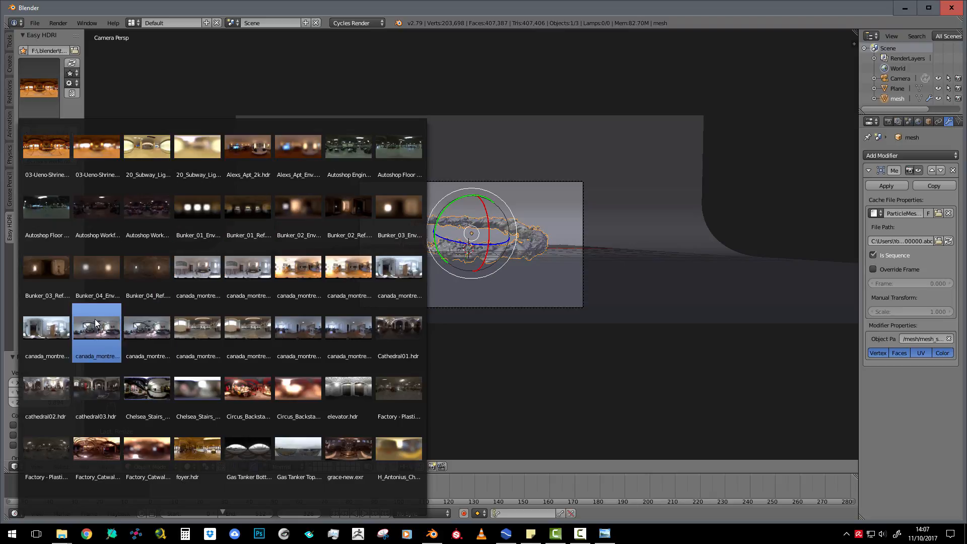
left_click(237, 325)
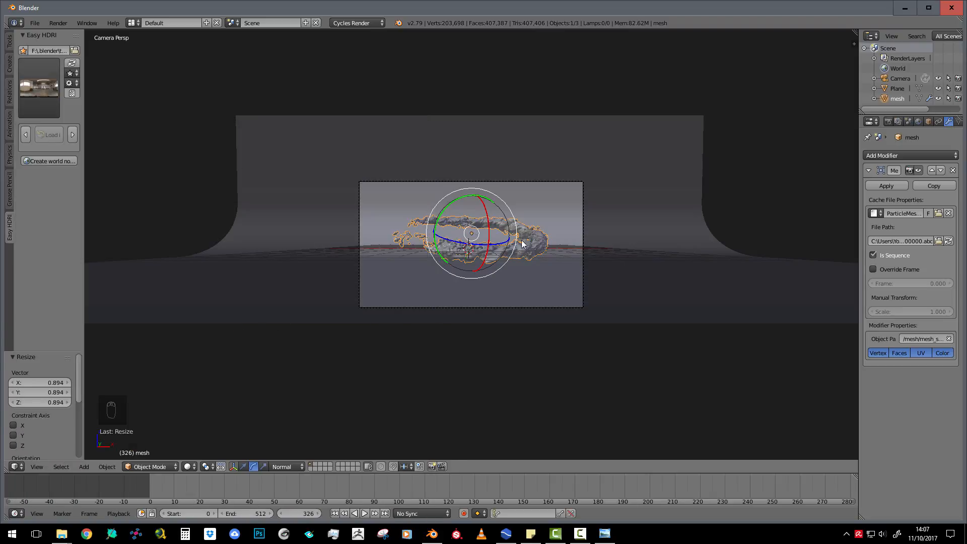
left_click(53, 161)
Preview the scene in rendered shading and switch the environment to the canada_montreal bathroom 3K HDRI
scroll(492, 255, "up", 1)
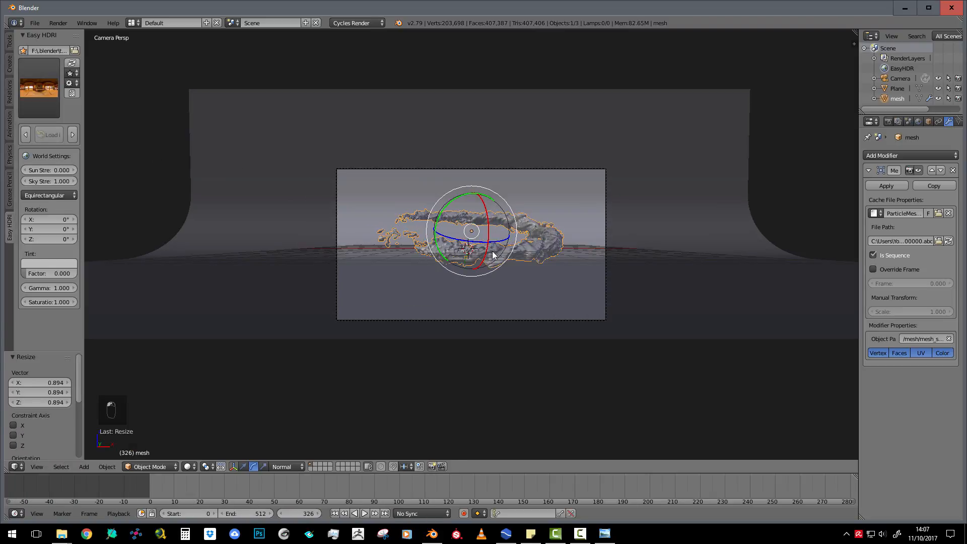
scroll(491, 251, "up", 3)
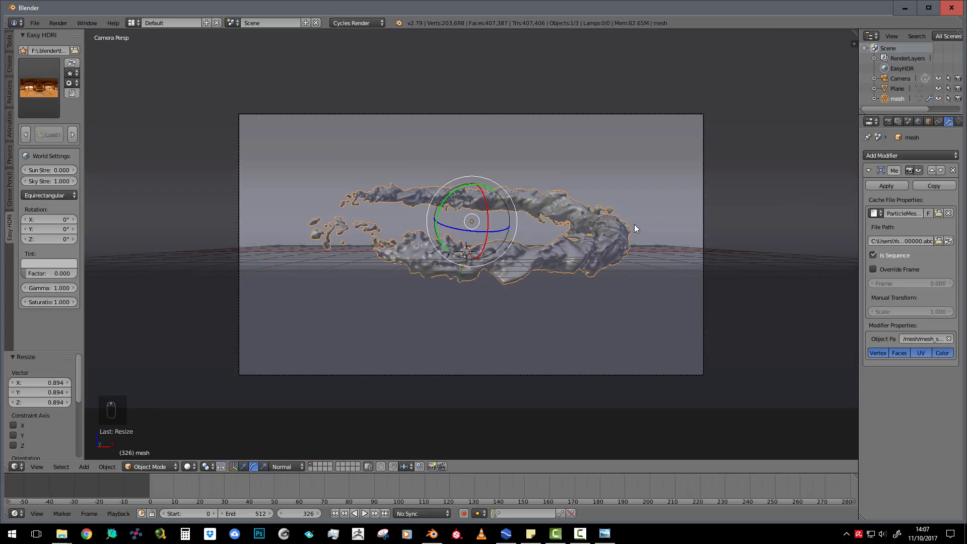
key("shift+z")
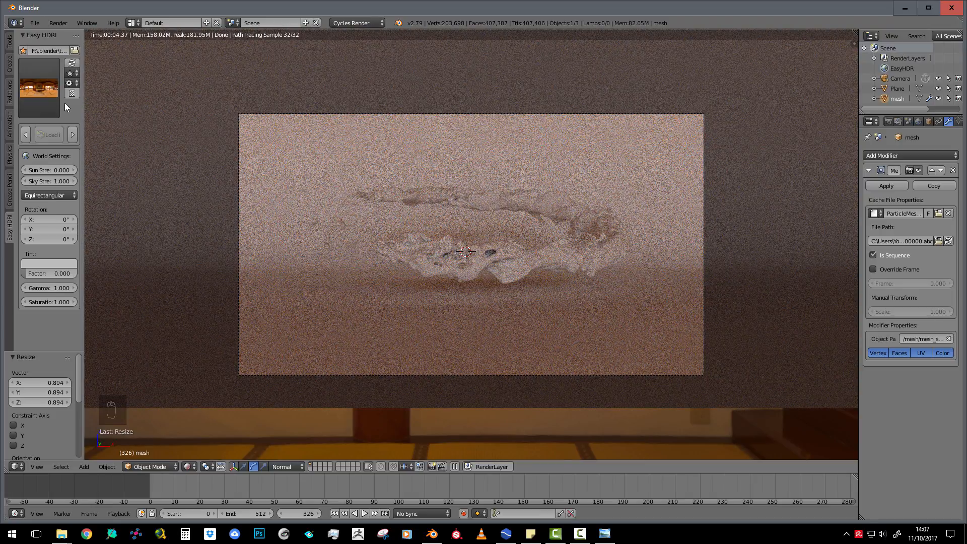
left_click(46, 86)
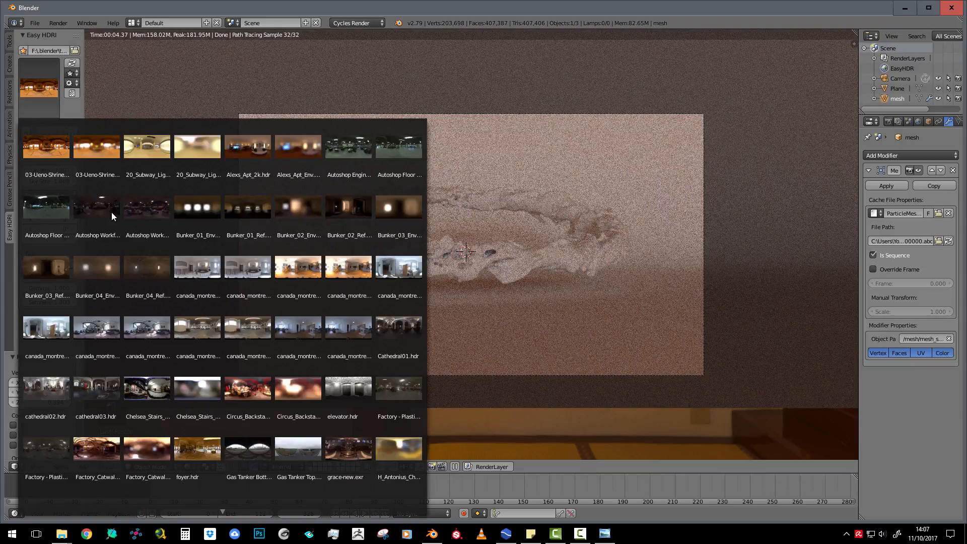
left_click(154, 317)
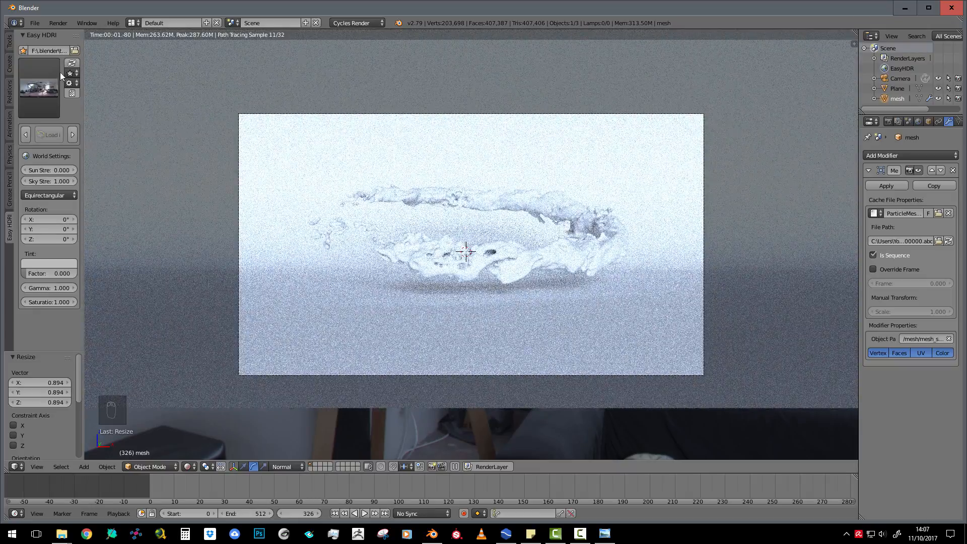
left_click(59, 71)
left_click(204, 264)
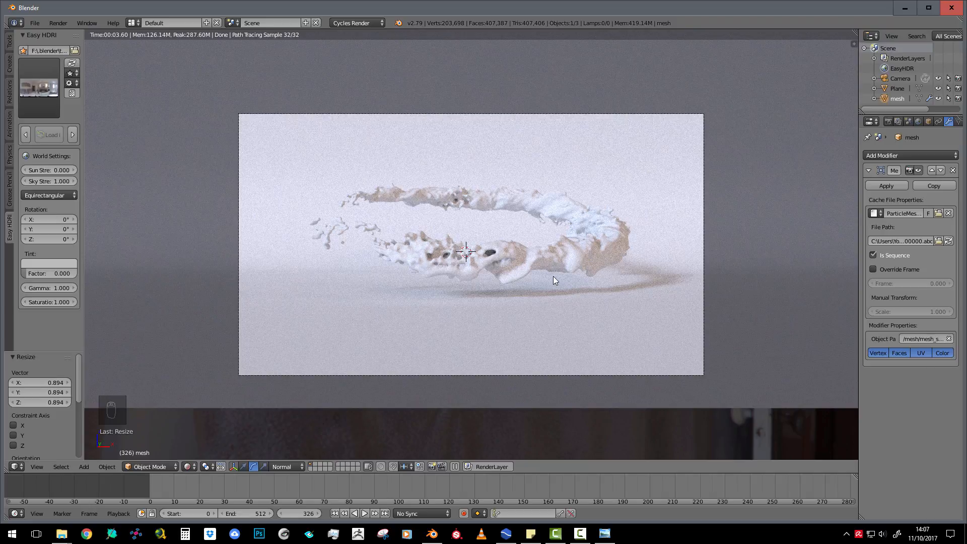
Leave rendered shading, select the camera and turn on its Limits display
key("shift+z")
scroll(506, 245, "down", 1)
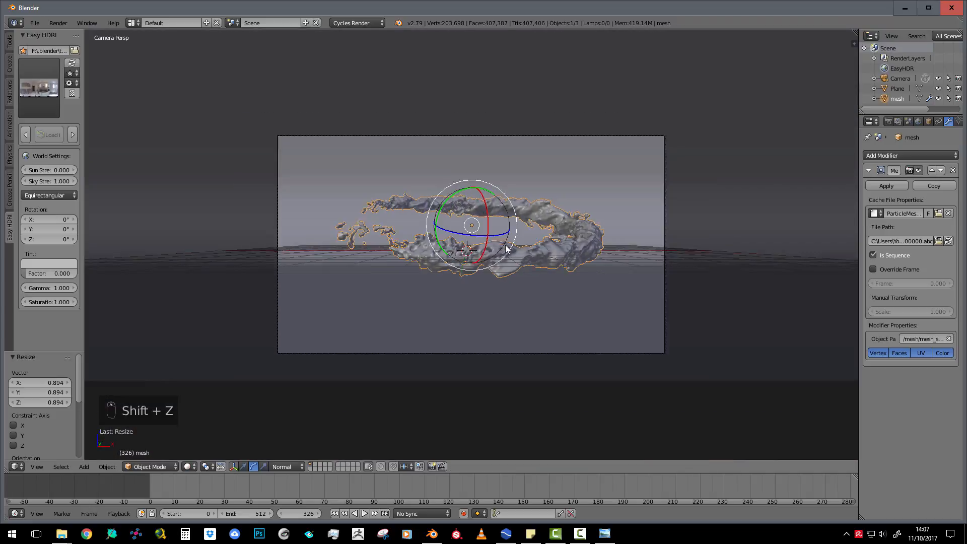
middle_click_drag(506, 246, 295, 266)
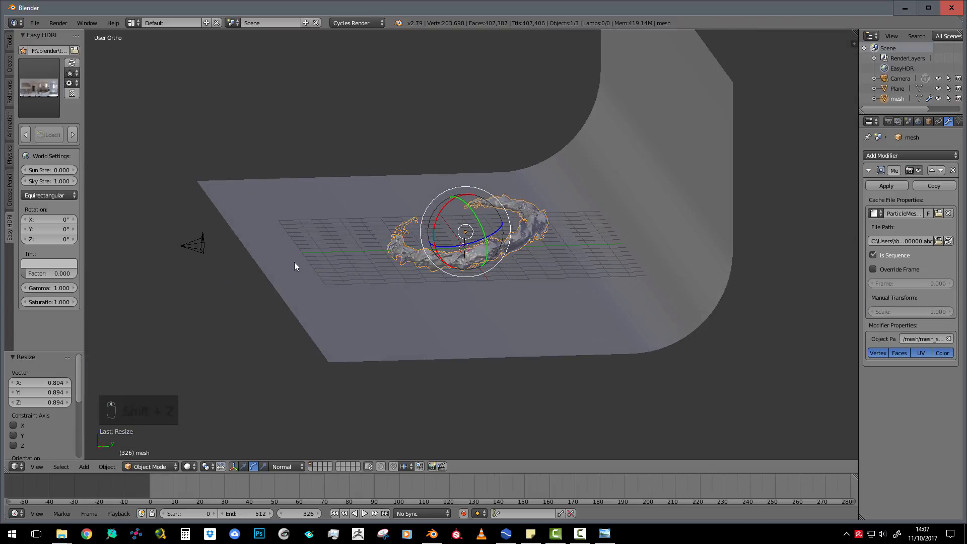
right_click(196, 244)
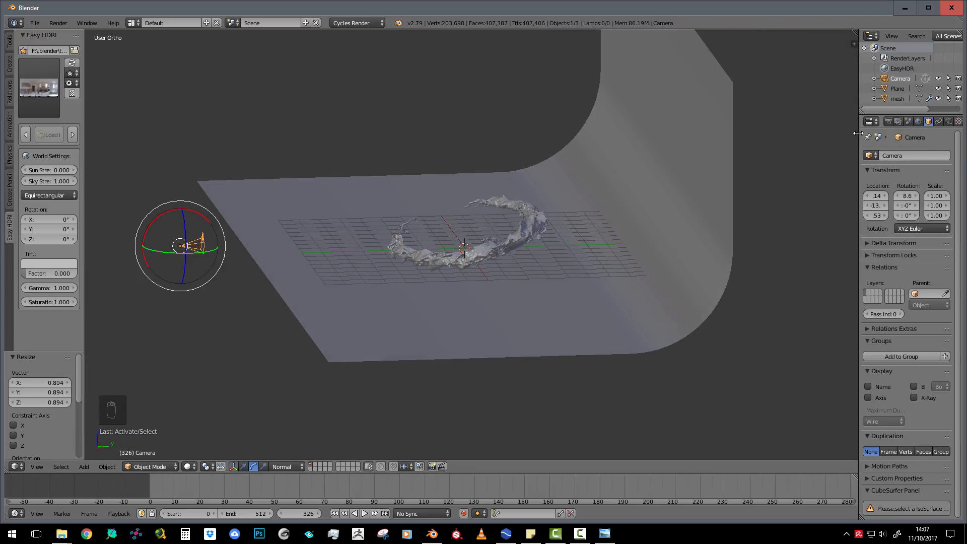
left_click_drag(859, 134, 816, 145)
left_click(904, 121)
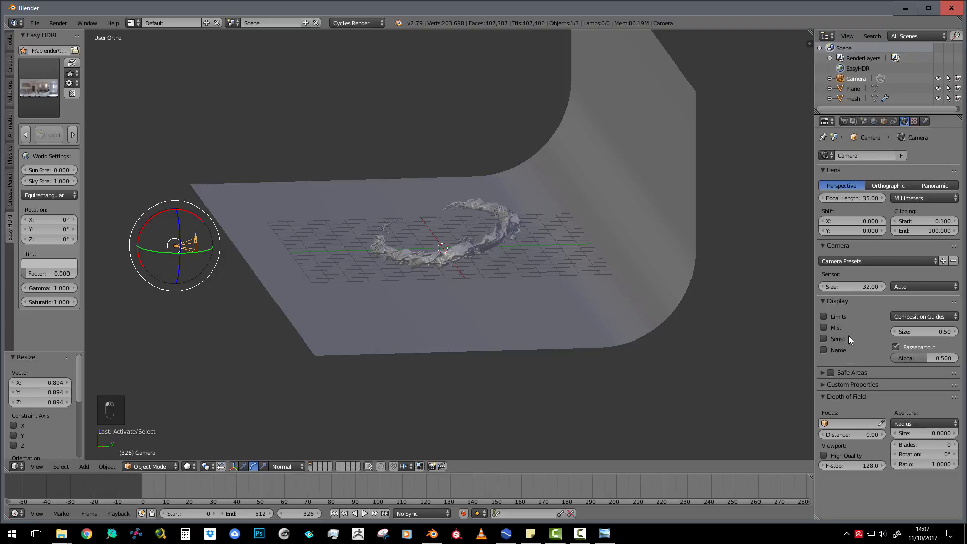
left_click(823, 317)
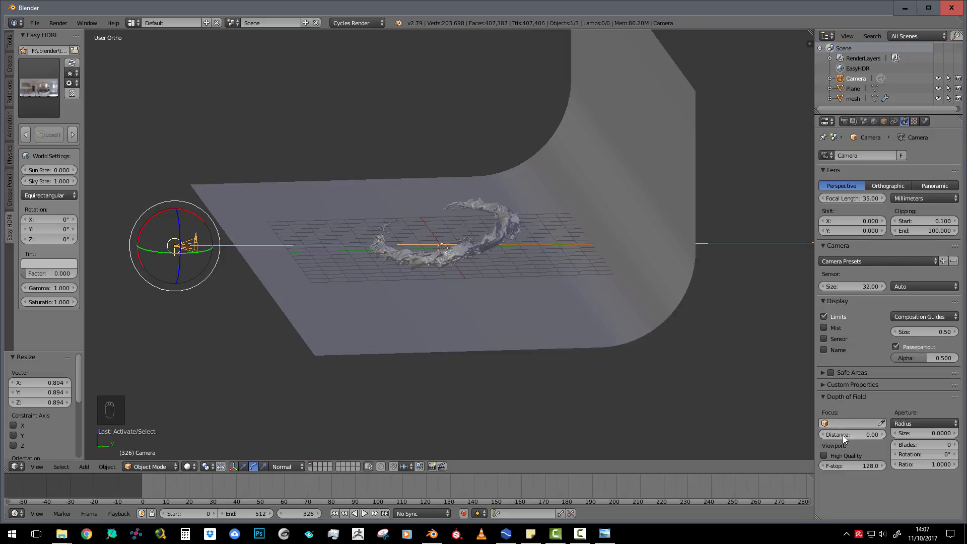
Set the camera's depth of field focus distance to about 10.81 and its aperture radius size to 0.1
left_click_drag(842, 435, 882, 435)
middle_click_drag(399, 225, 382, 272)
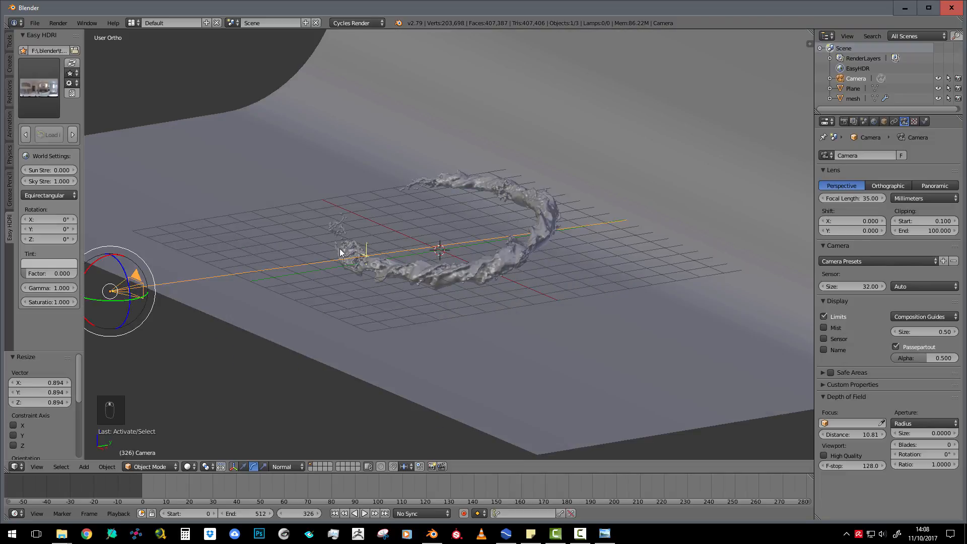
scroll(398, 232, "down", 3)
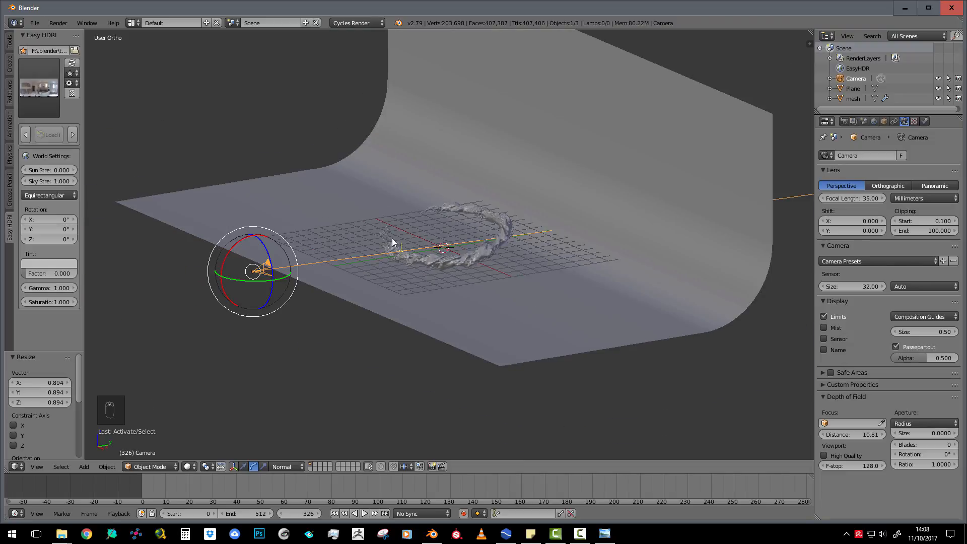
middle_click_drag(394, 242, 357, 229)
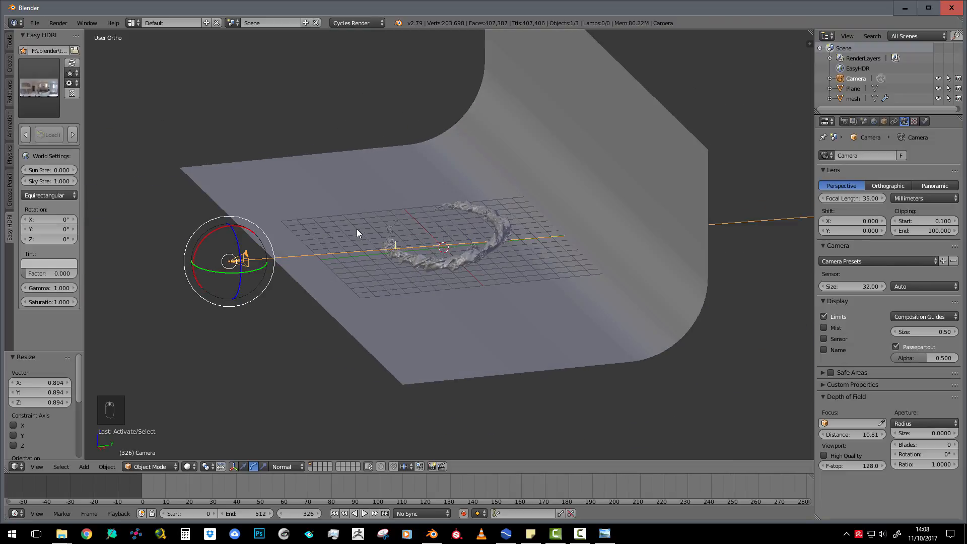
left_click(920, 433)
key("Return")
Give the fluid mesh a new material with the Principled BSDF surface shader
right_click(509, 219)
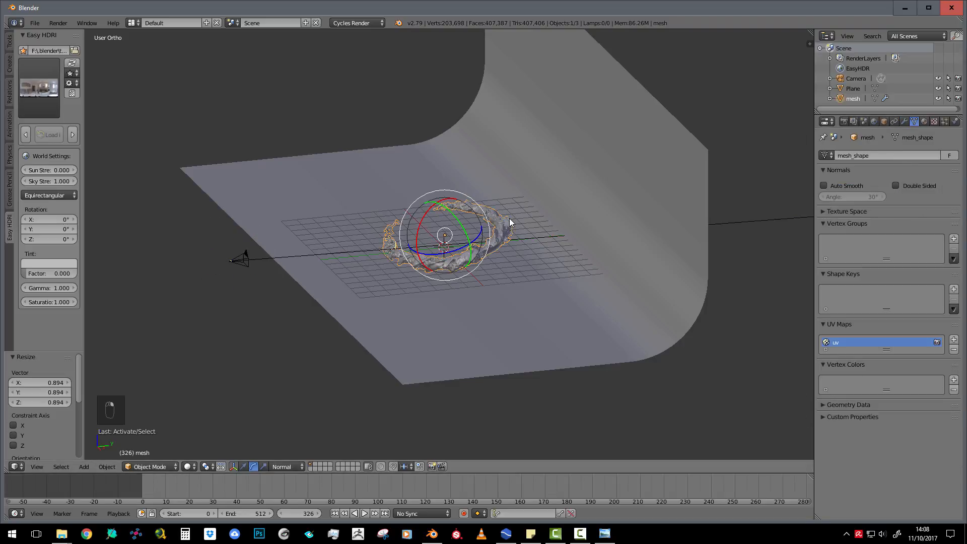
left_click(924, 122)
left_click(889, 188)
left_click(890, 243)
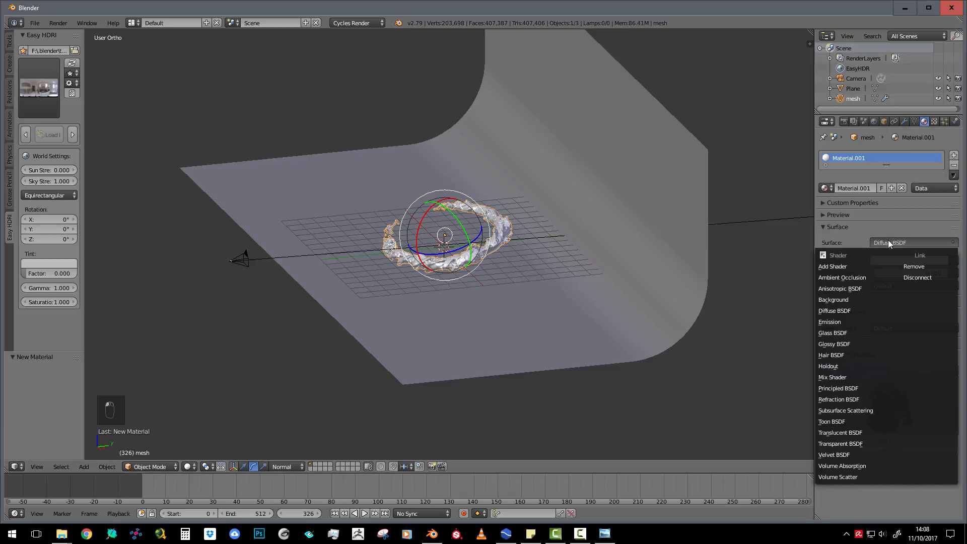
left_click(838, 388)
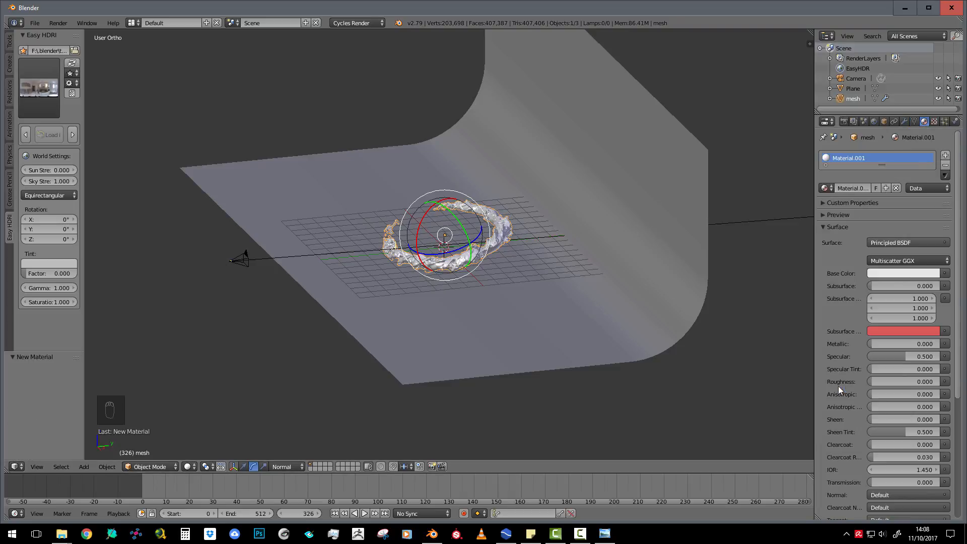
Make the fluid material's base color bright saturated red and raise its specular to about 0.941
left_click(878, 273)
left_click_drag(894, 172, 887, 199)
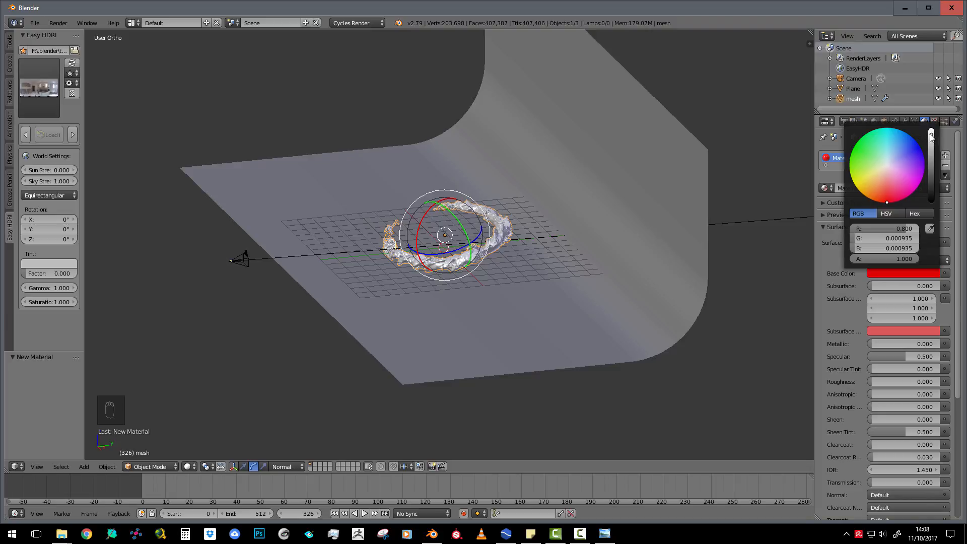
left_click_drag(930, 135, 930, 129)
left_click_drag(895, 356, 935, 355)
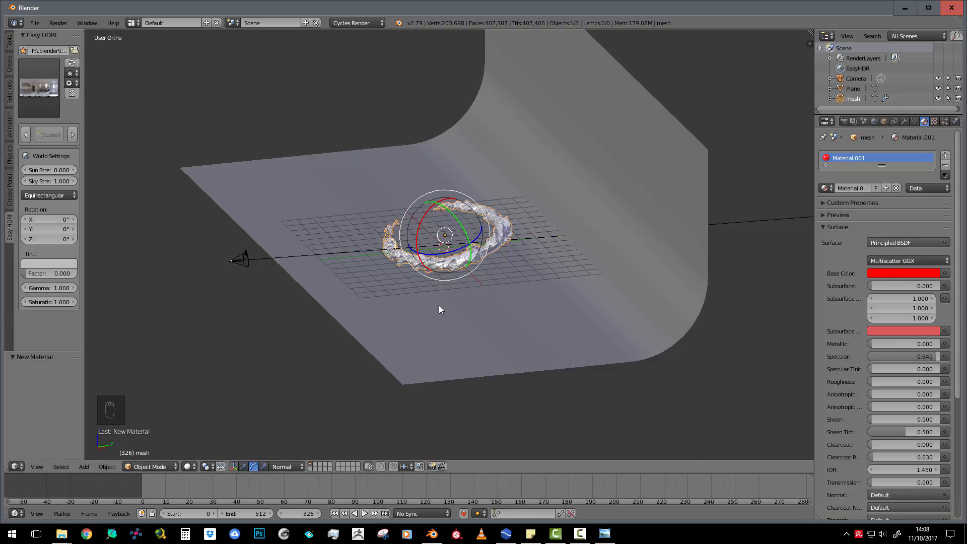
Preview the red fluid through the camera in rendered shading
middle_click_drag(441, 269, 508, 266)
key("KP_0")
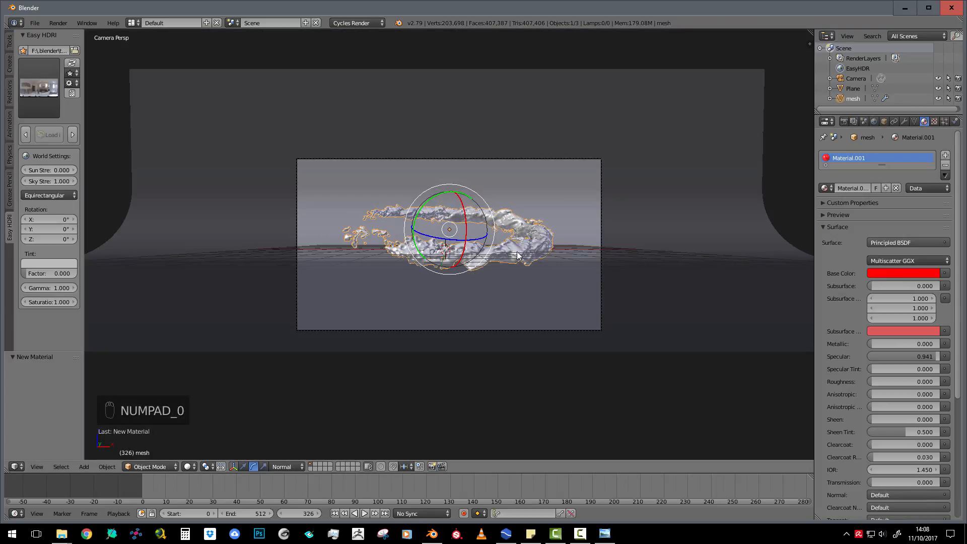
key("shift+z")
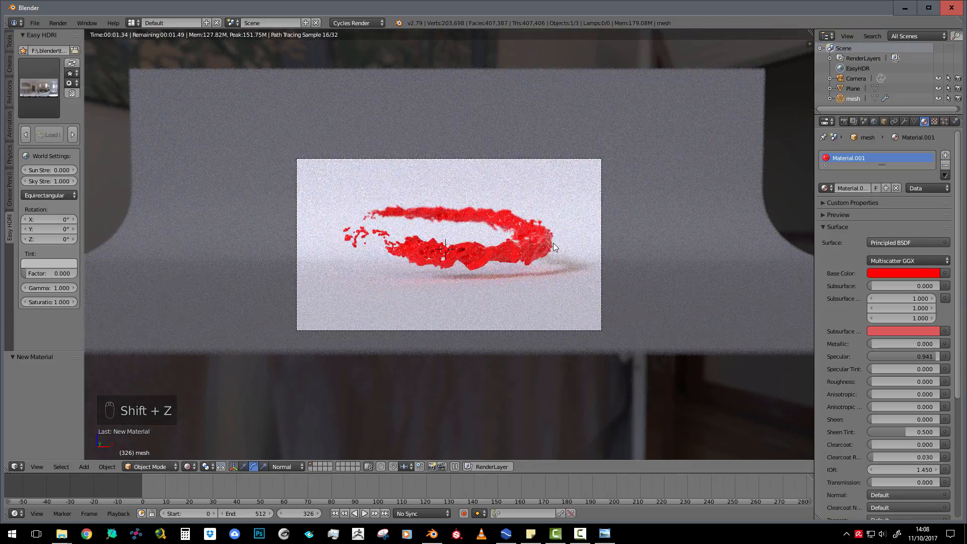
scroll(553, 244, "up", 3)
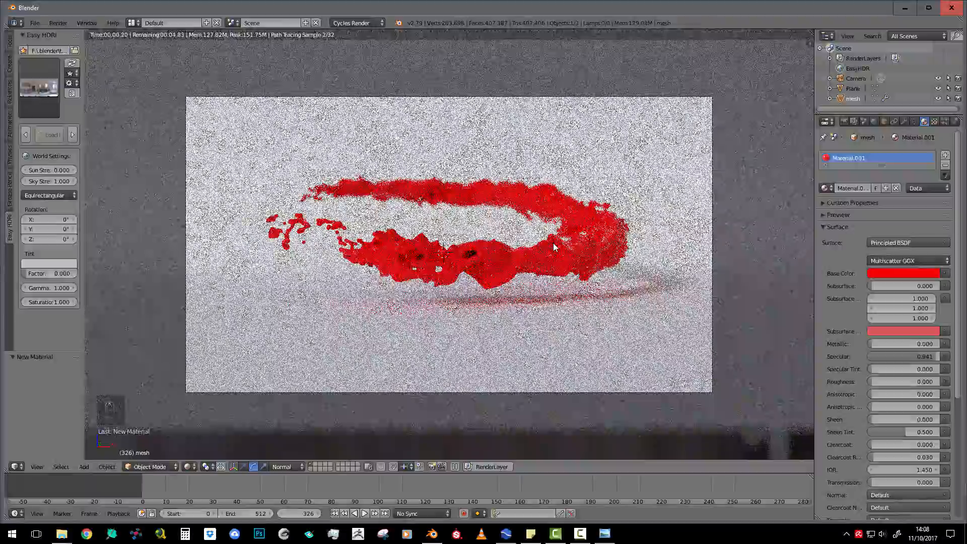